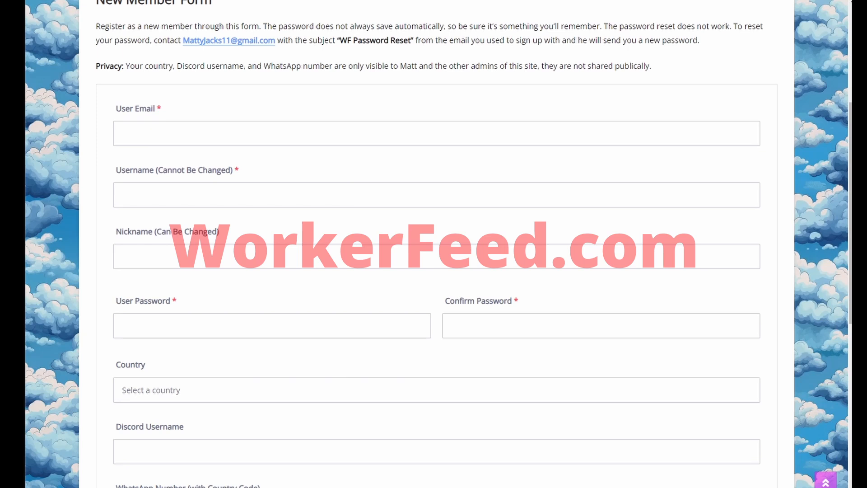
# Step: Enter the member's e-mail, username and nickname, and set and confirm the account password
pyautogui.hotkey('ctrl', 'v')
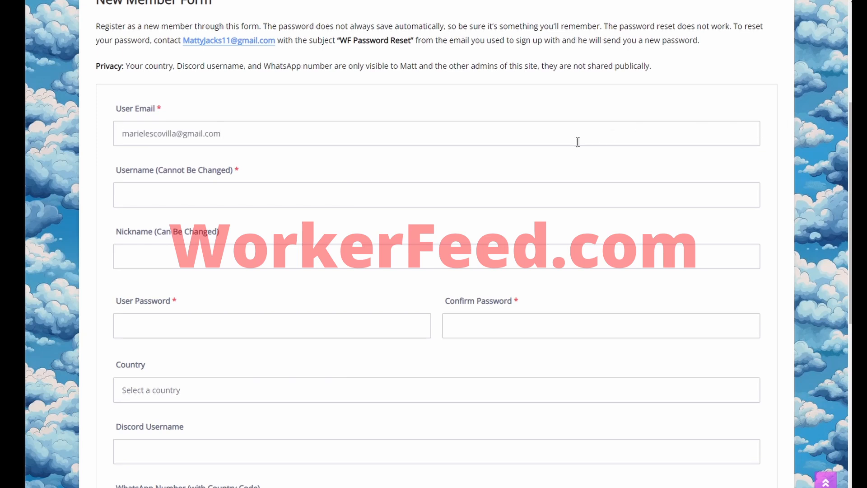
pyautogui.click(567, 198)
pyautogui.write('Mariel')
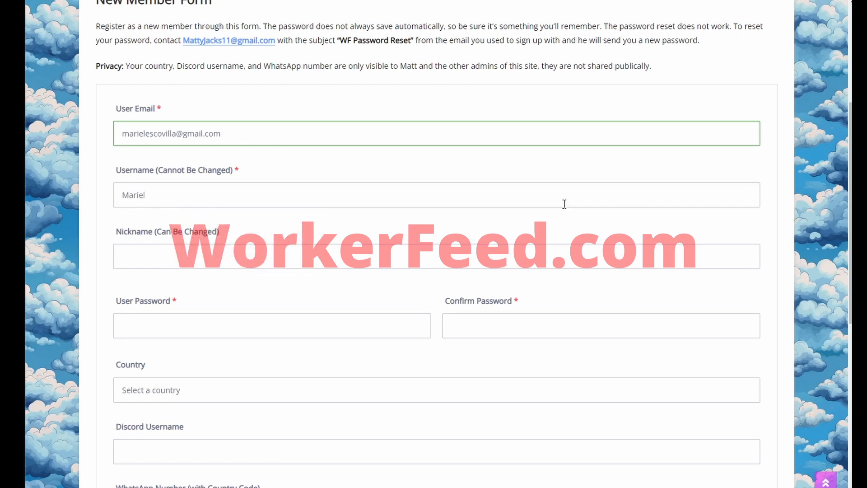
pyautogui.click(527, 267)
pyautogui.write('Mariel')
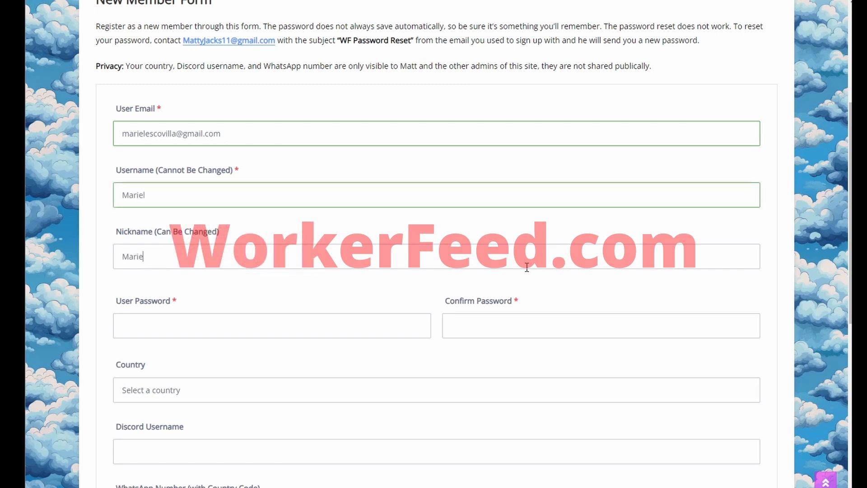
pyautogui.click(365, 317)
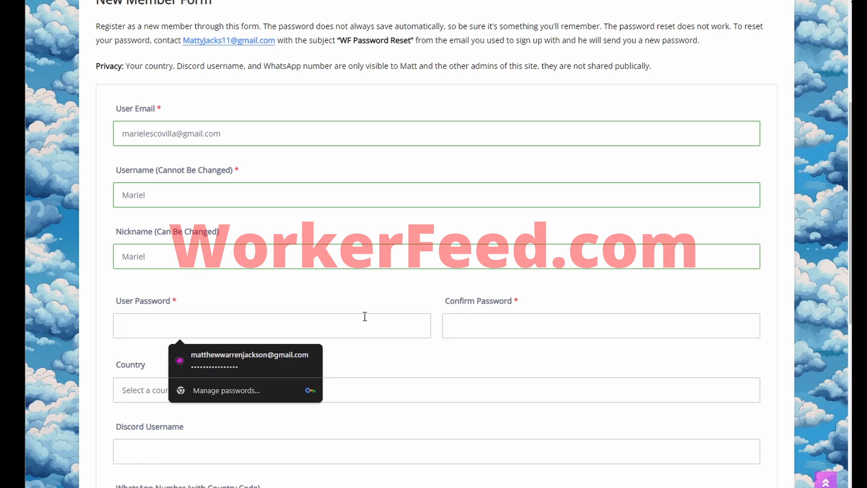
pyautogui.write('********')
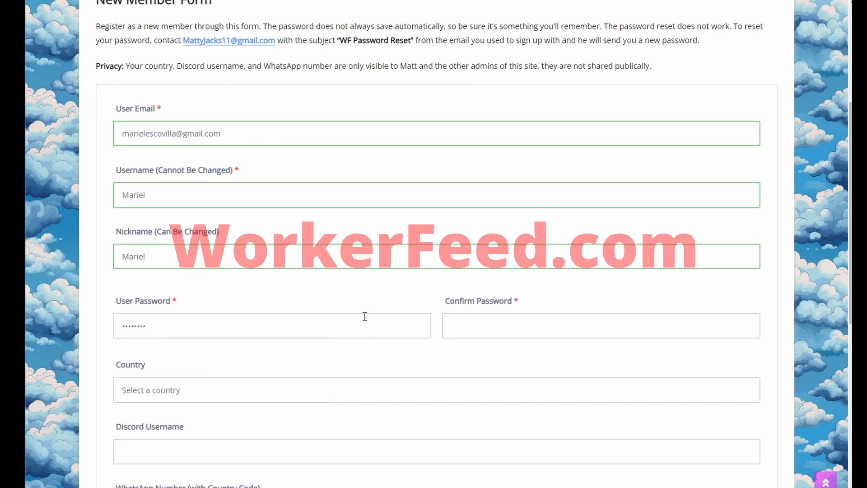
pyautogui.click(474, 326)
pyautogui.write('********')
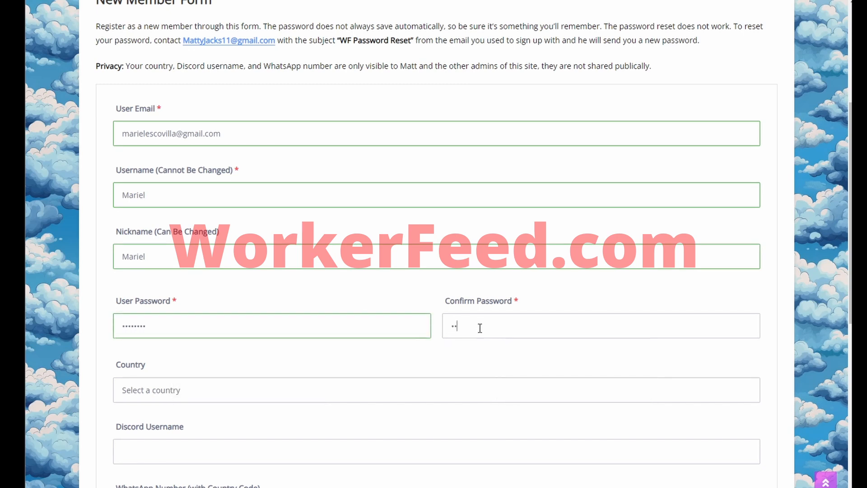
# Step: Choose Philippines as the country and fill in the Discord username and WhatsApp number
pyautogui.click(439, 394)
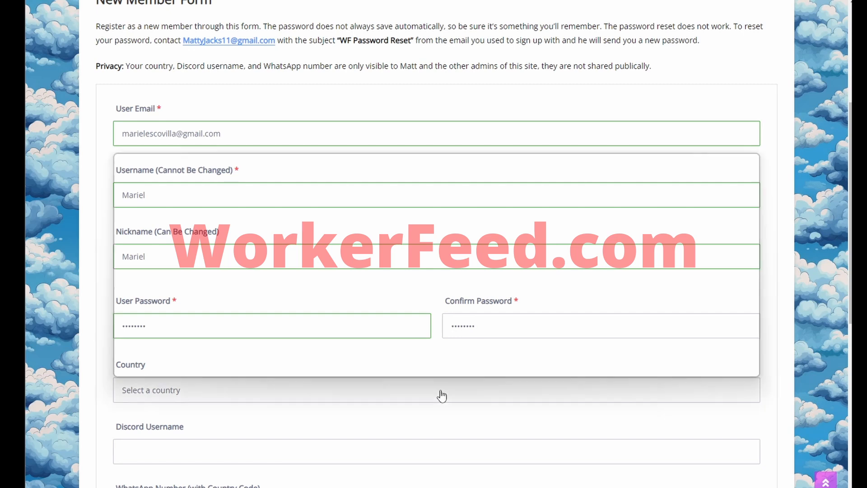
pyautogui.press('p')
pyautogui.press('h')
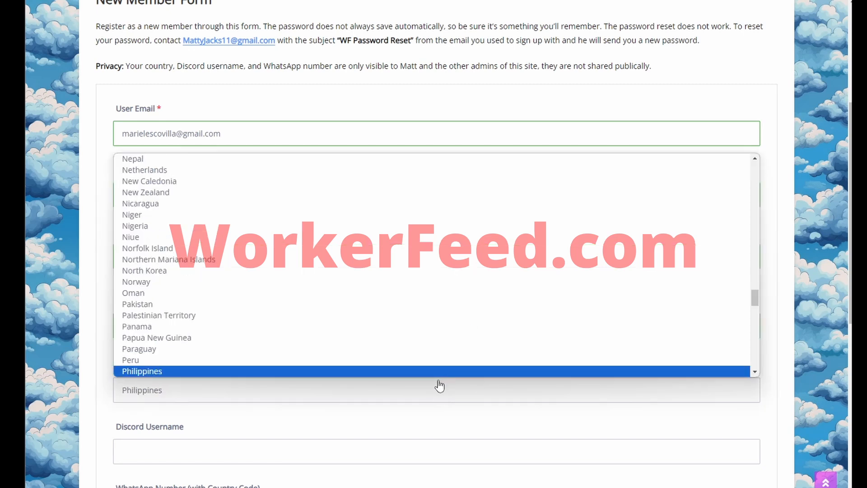
pyautogui.press('Return')
pyautogui.scroll(-1, 439, 386)
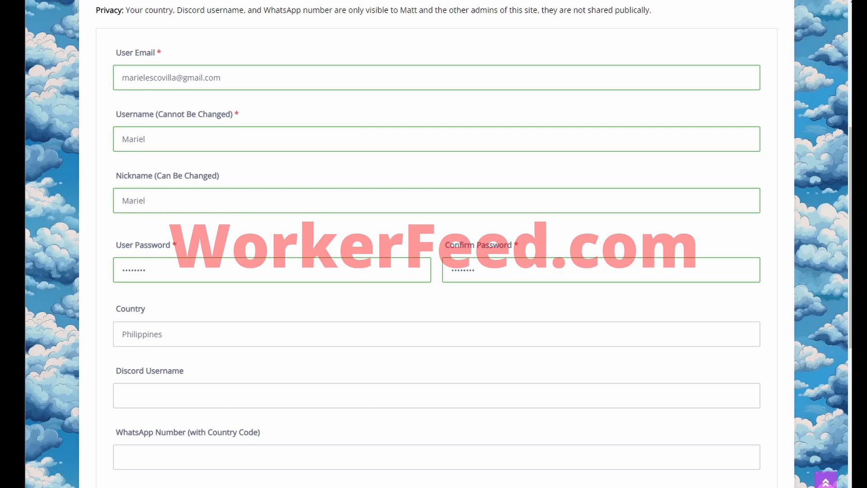
pyautogui.click(426, 394)
pyautogui.scroll(-1, 426, 396)
pyautogui.scroll(-1, 426, 396)
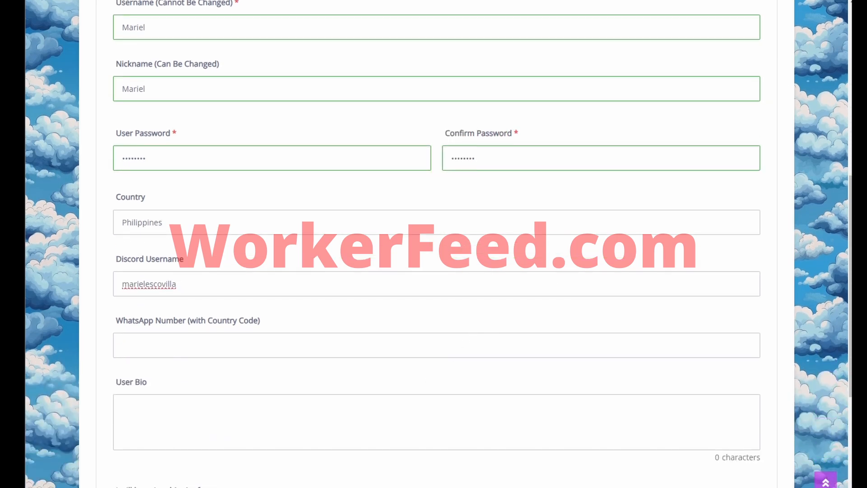
pyautogui.press('Tab')
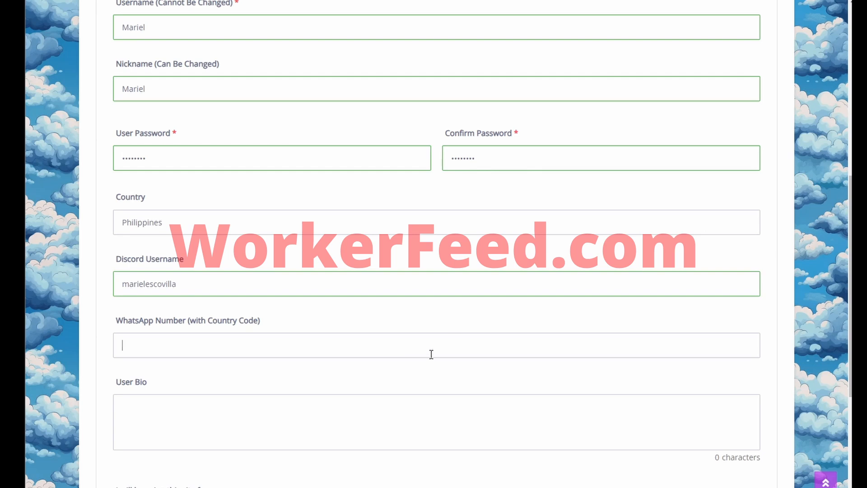
pyautogui.hotkey('ctrl', 'v')
# Step: Paste the worker's bio, then tick Getting Hired as a Worker and the Agreement checkbox
pyautogui.scroll(-1, 432, 354)
pyautogui.press('Tab')
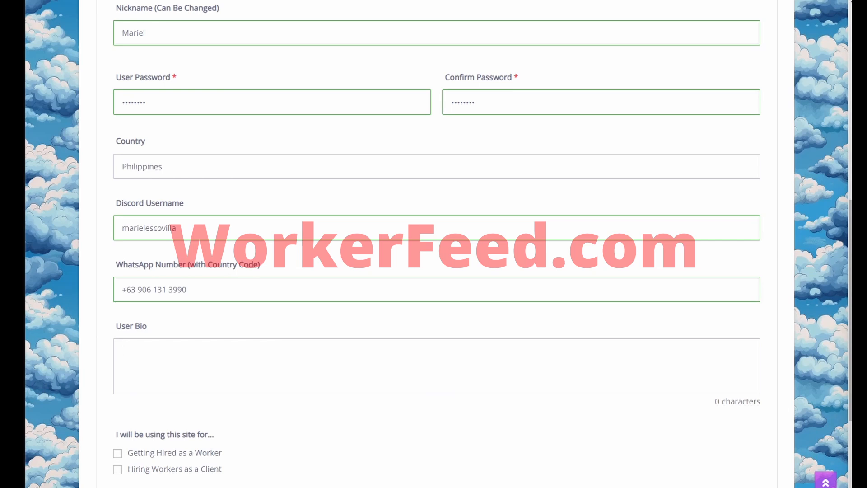
pyautogui.hotkey('ctrl', 'v')
pyautogui.scroll(-4, 565, 372)
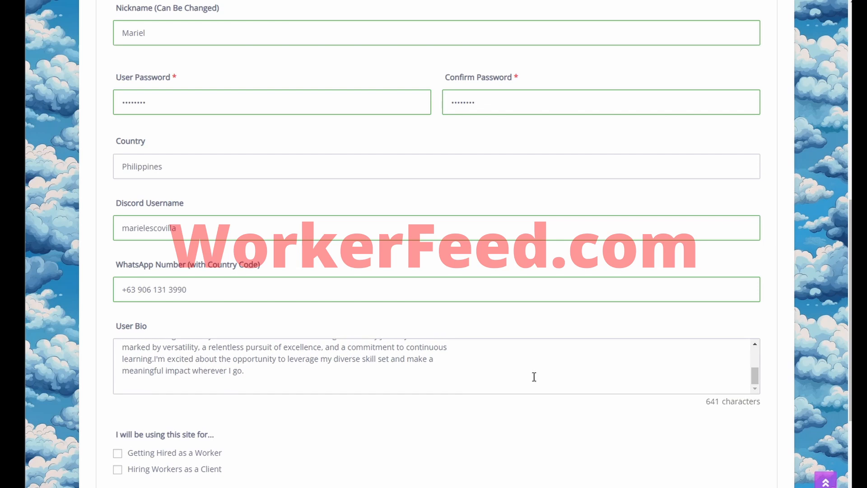
pyautogui.click(176, 455)
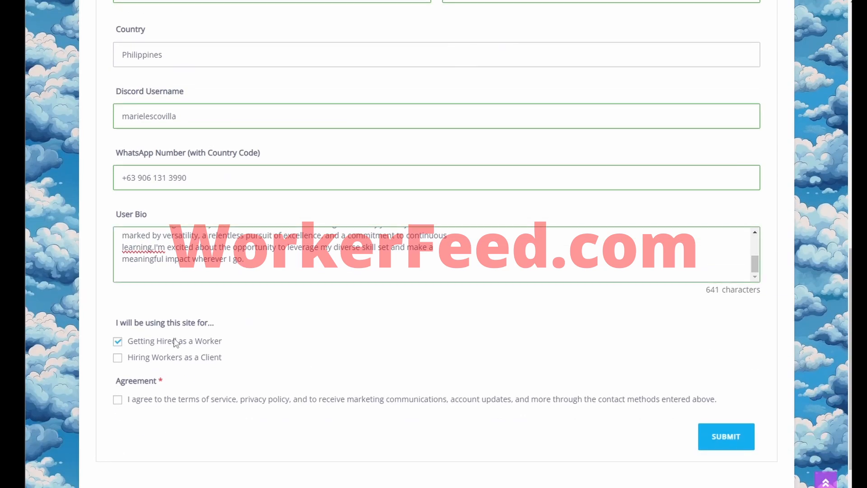
pyautogui.click(168, 400)
# Step: Submit the registration form and open the site's Link to Guide page
pyautogui.click(716, 440)
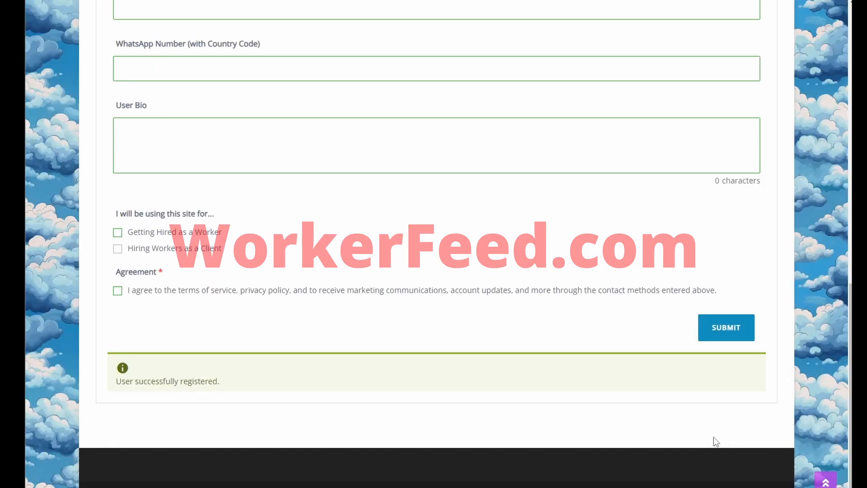
pyautogui.scroll(13, 645, 379)
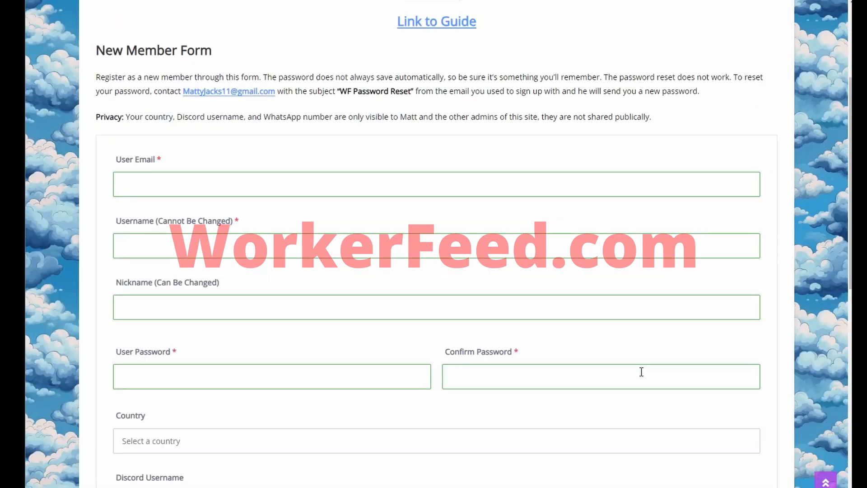
pyautogui.click(465, 194)
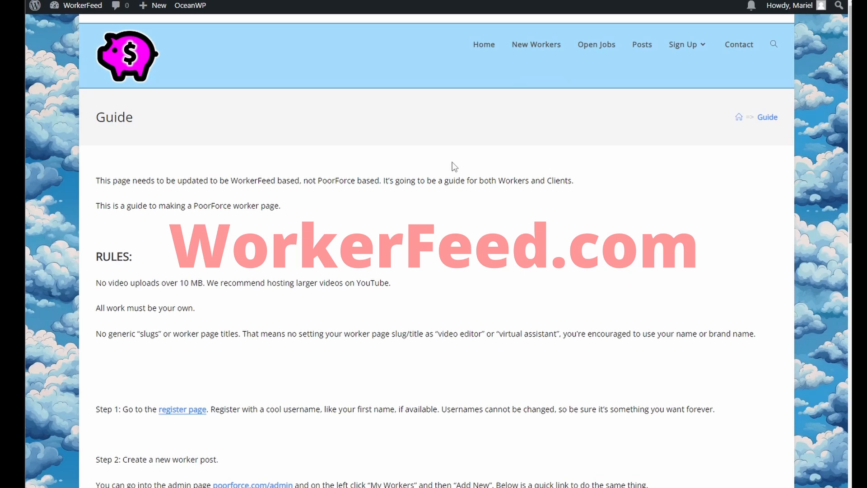
pyautogui.scroll(-3, 452, 164)
pyautogui.scroll(3, 452, 165)
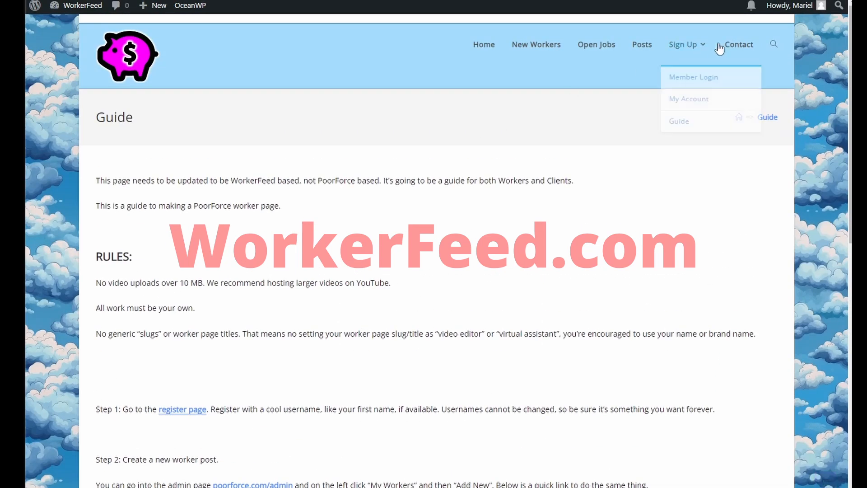
# Step: Go to Sign Up > Member Login and log in with the new account's password
pyautogui.moveTo(701, 51)
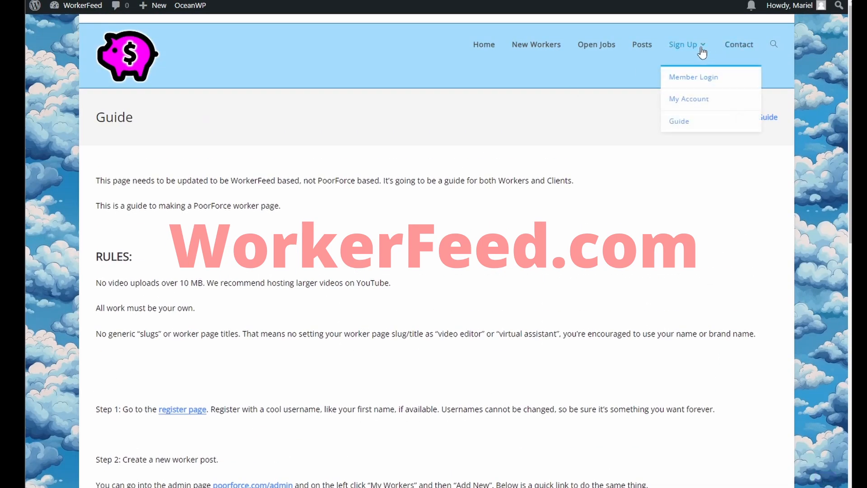
pyautogui.click(700, 85)
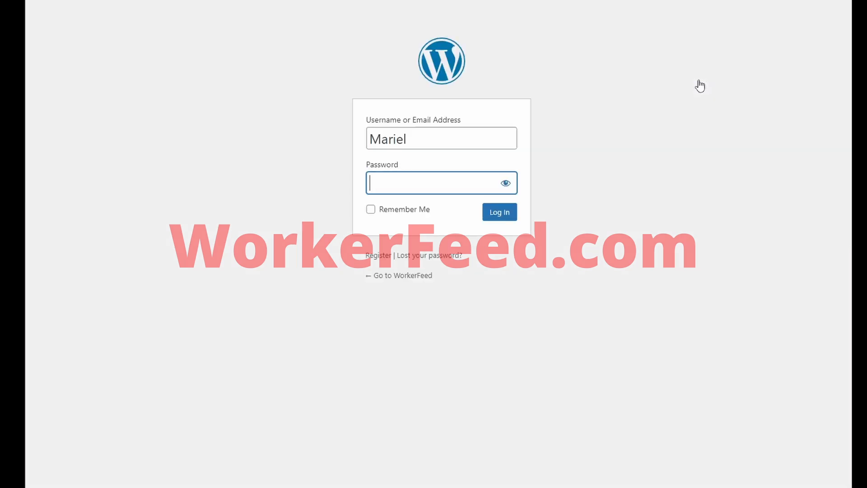
pyautogui.click(441, 184)
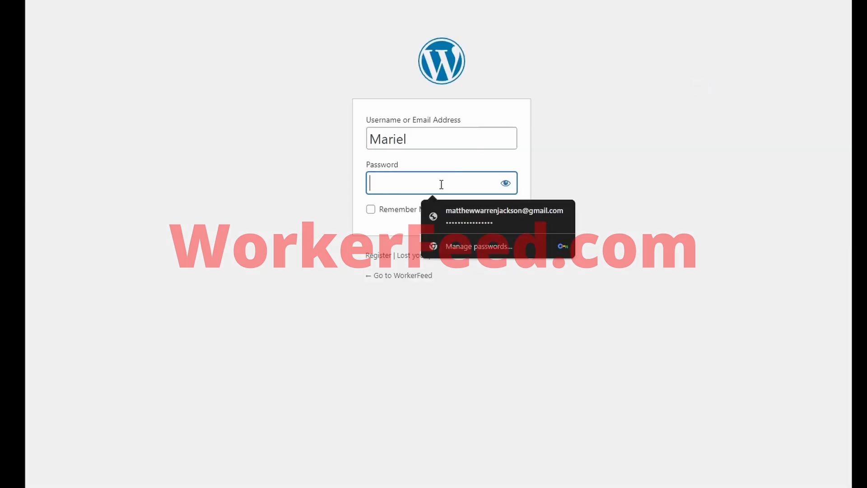
pyautogui.write('••••••••')
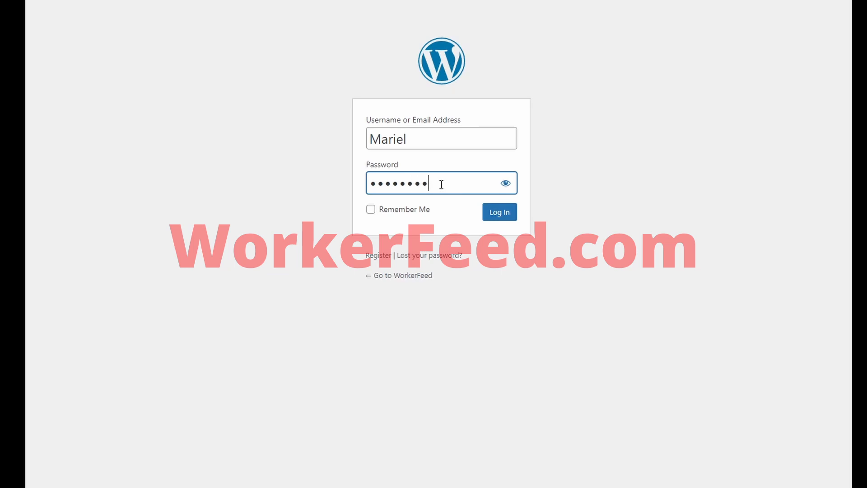
pyautogui.click(487, 218)
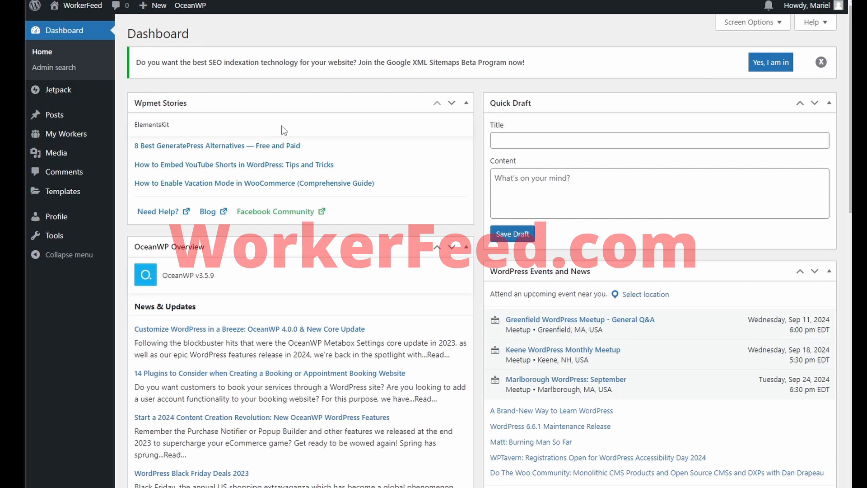
# Step: Open All Workers from My Workers in the sidebar and start a new Worker post
pyautogui.moveTo(80, 135)
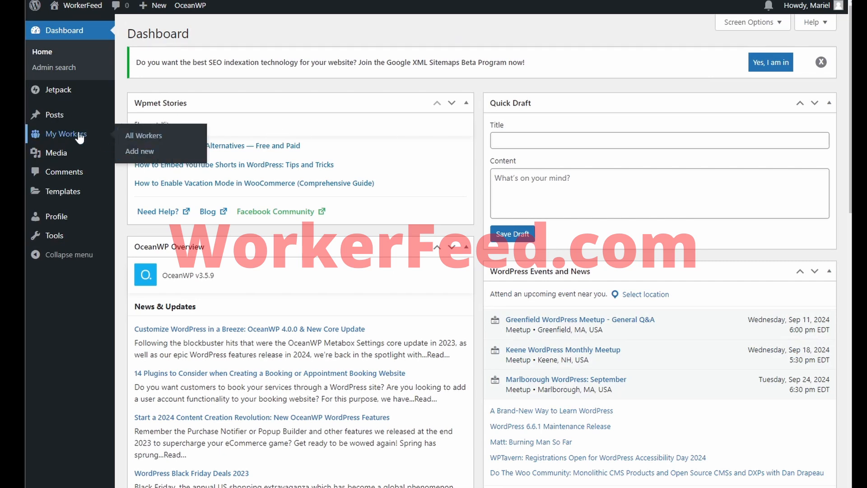
pyautogui.click(80, 135)
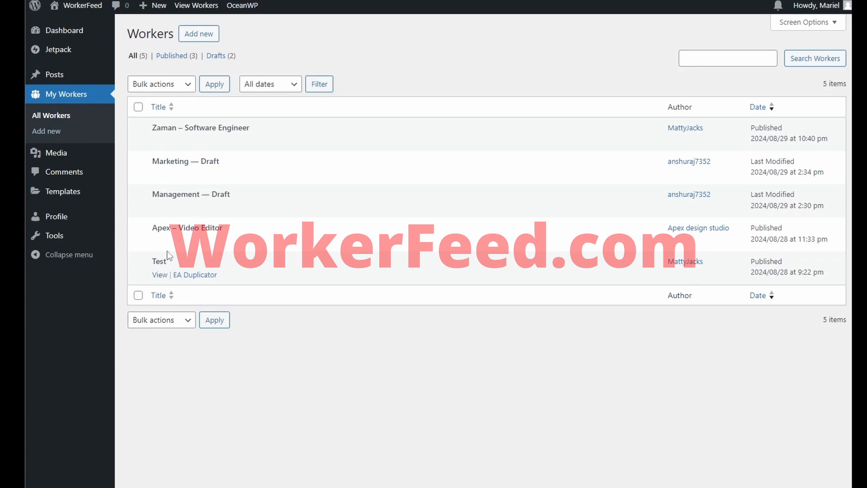
pyautogui.click(196, 41)
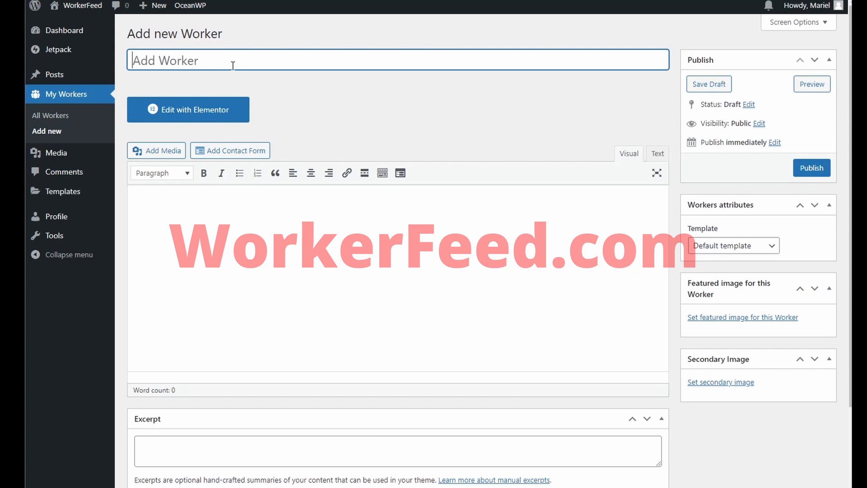
# Step: Title the Worker post with the worker's name and paste the bio as its excerpt
pyautogui.write('Mariel')
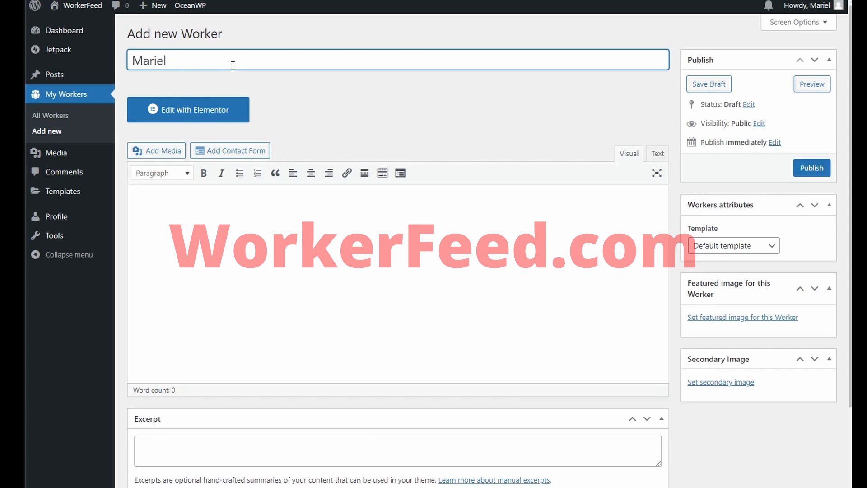
pyautogui.click(298, 215)
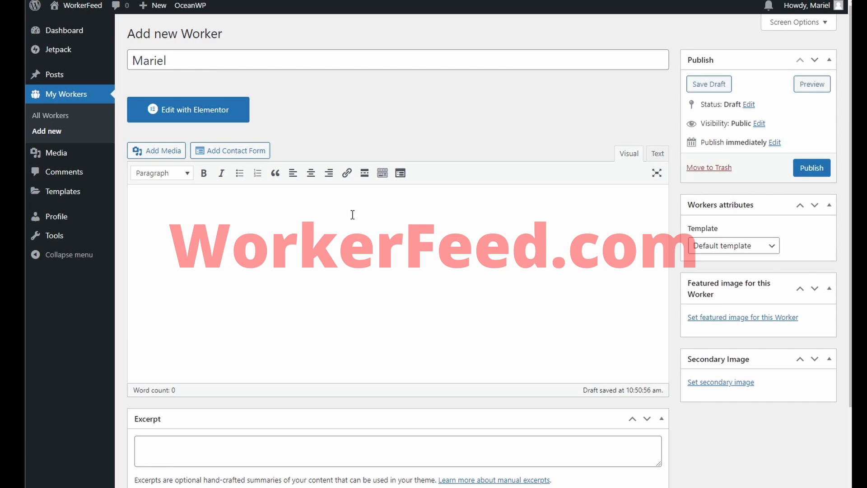
pyautogui.click(334, 456)
pyautogui.hotkey('ctrl', 'v')
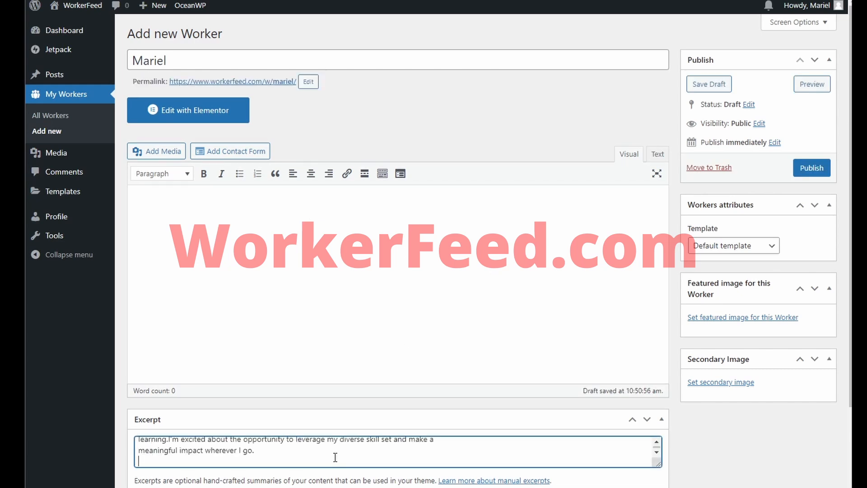
pyautogui.press('BackSpace')
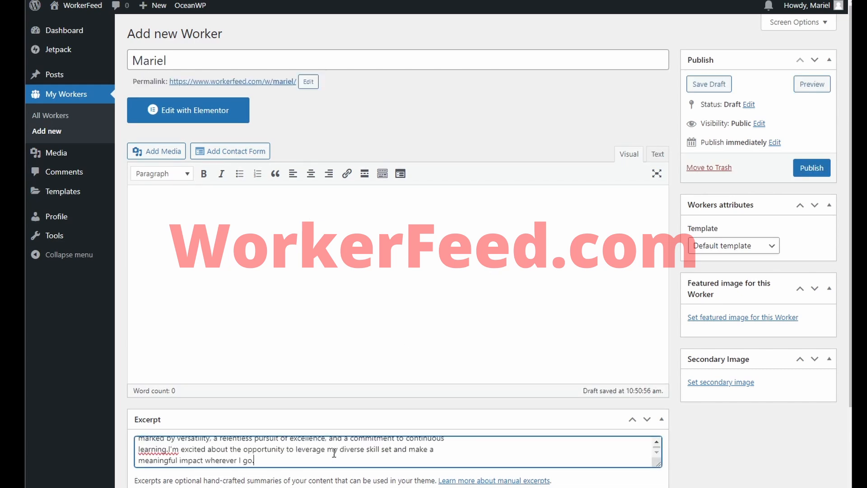
# Step: Open the 'Set featured image for this Worker' uploader
pyautogui.click(370, 318)
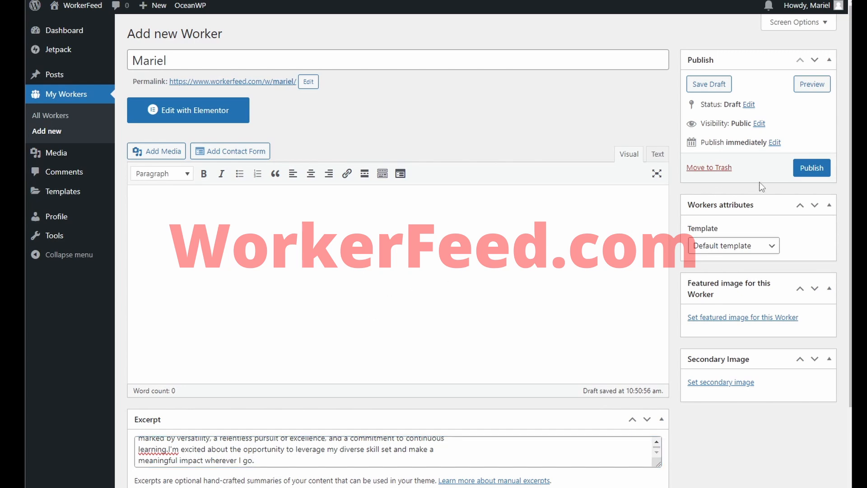
pyautogui.click(768, 319)
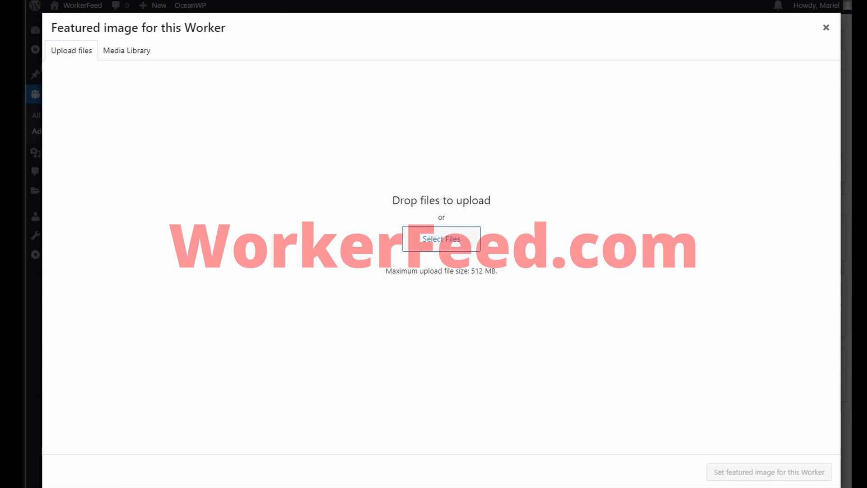
pyautogui.moveTo(704, 487)
# Step: Drag mariel-worker-picture from the worker-files folder into the WordPress upload area
pyautogui.hotkey('alt', 'Tab')
pyautogui.hotkey('alt', 'Tab')
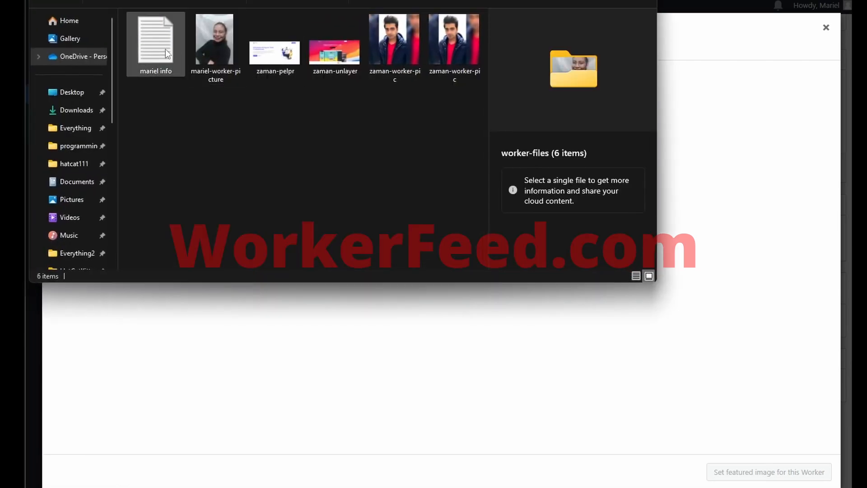
pyautogui.moveTo(202, 40); pyautogui.dragTo(394, 345)
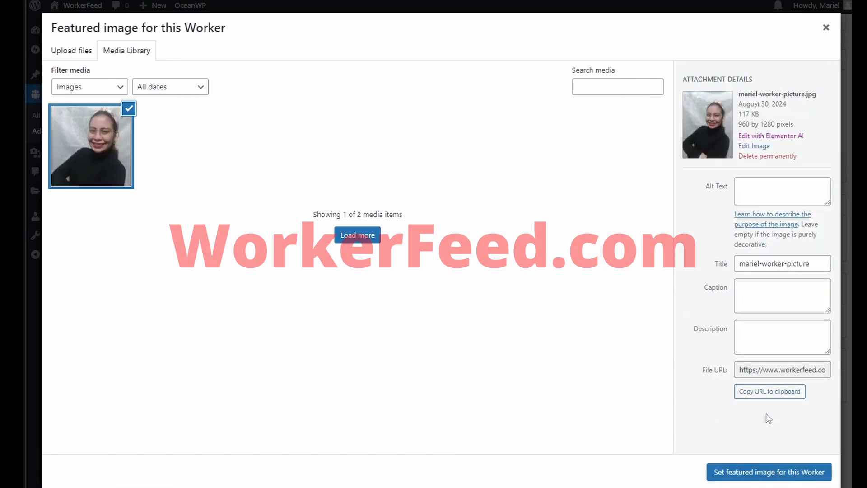
# Step: Set the uploaded photo as the featured image and publish the Worker post
pyautogui.click(777, 472)
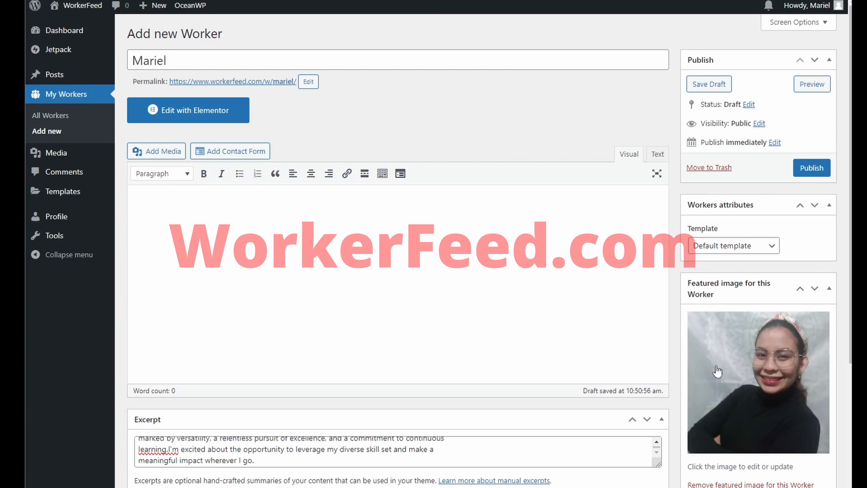
pyautogui.click(477, 235)
pyautogui.click(807, 171)
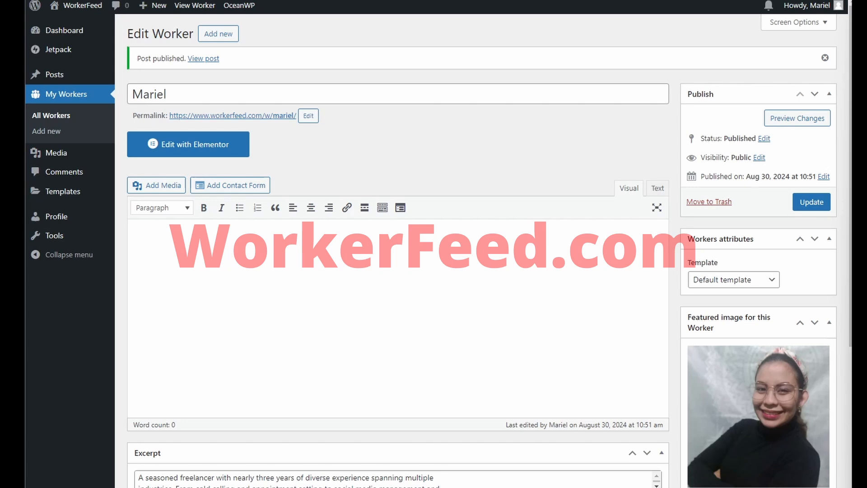
# Step: Paste and undo the résumé text in the body, update the post, and open it in Elementor
pyautogui.click(543, 297)
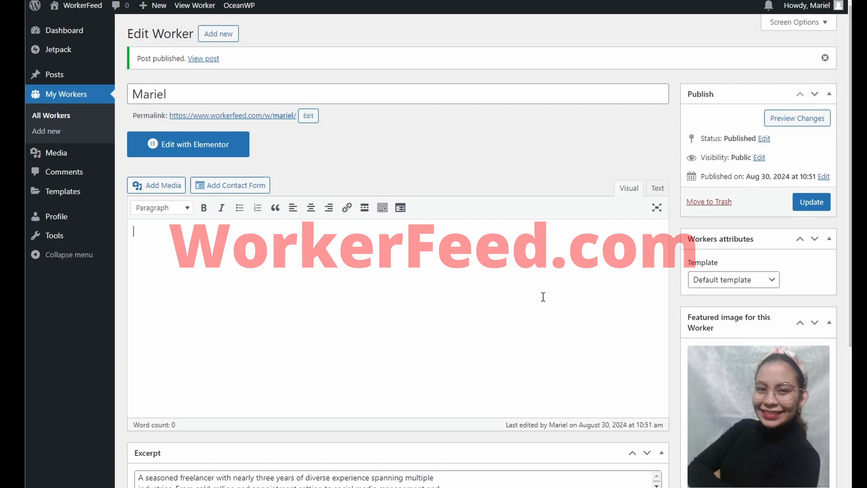
pyautogui.hotkey('ctrl', 'v')
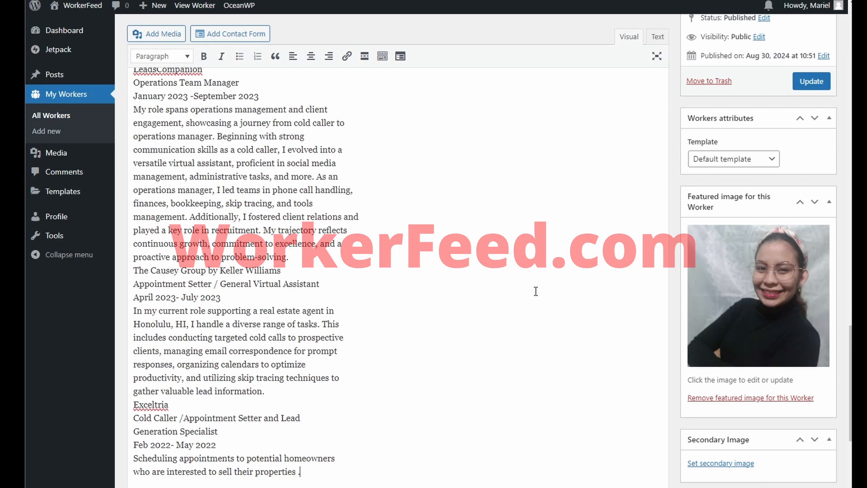
pyautogui.hotkey('ctrl', 'z')
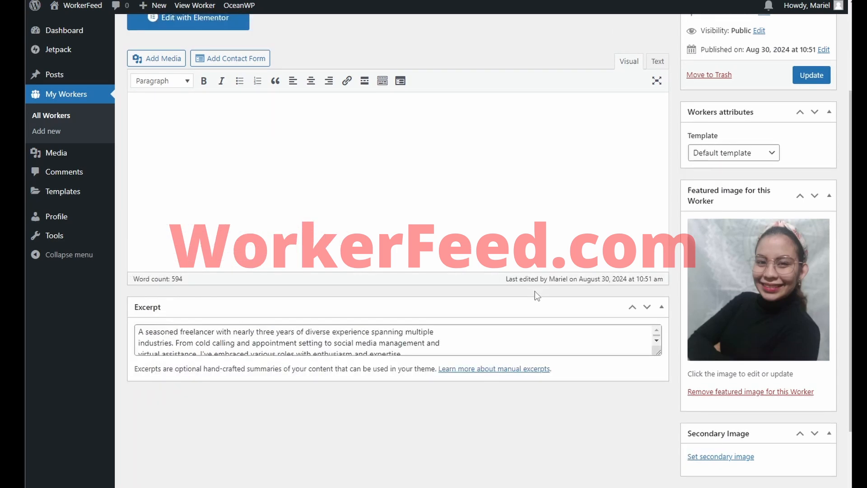
pyautogui.scroll(3, 530, 232)
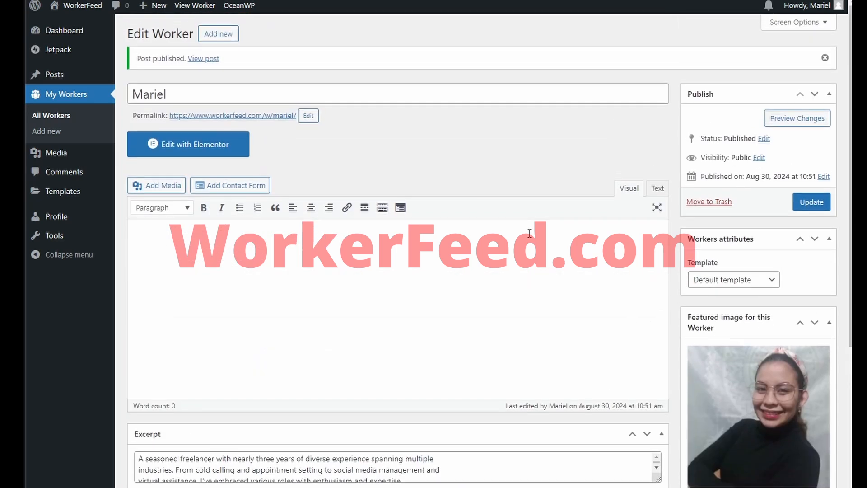
pyautogui.click(807, 204)
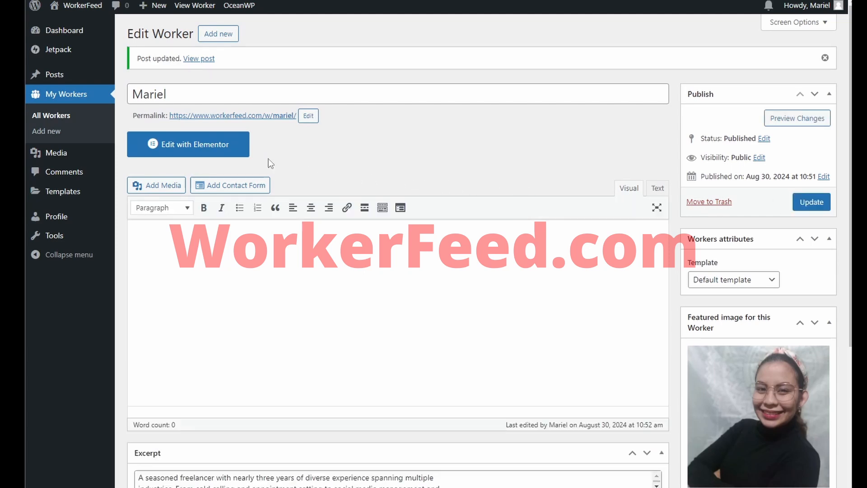
pyautogui.click(220, 151)
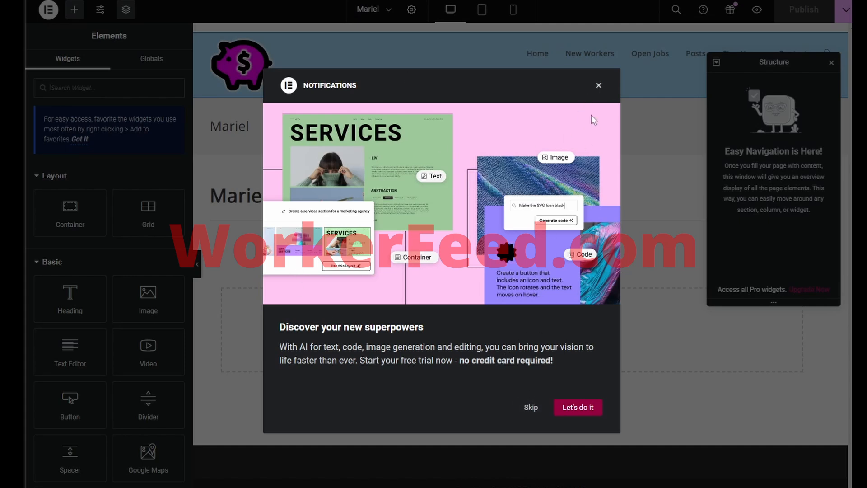
# Step: Dismiss the Notifications pop-up and add a two-column Flexbox container
pyautogui.click(601, 88)
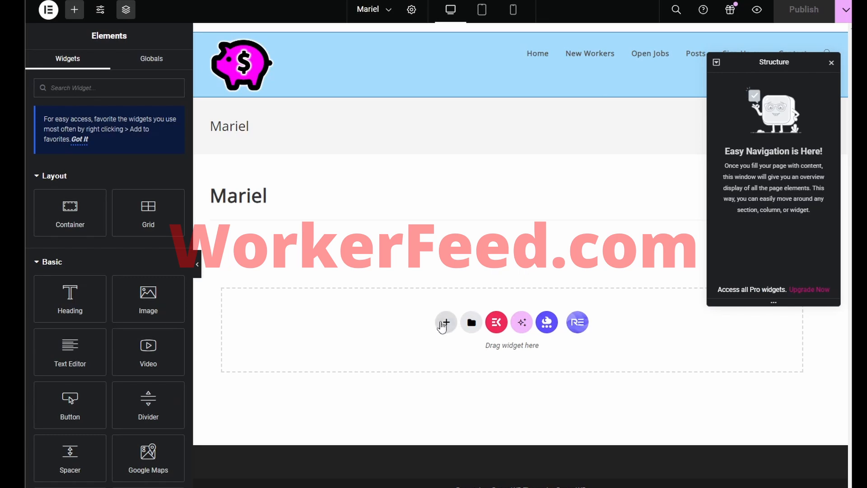
pyautogui.click(445, 326)
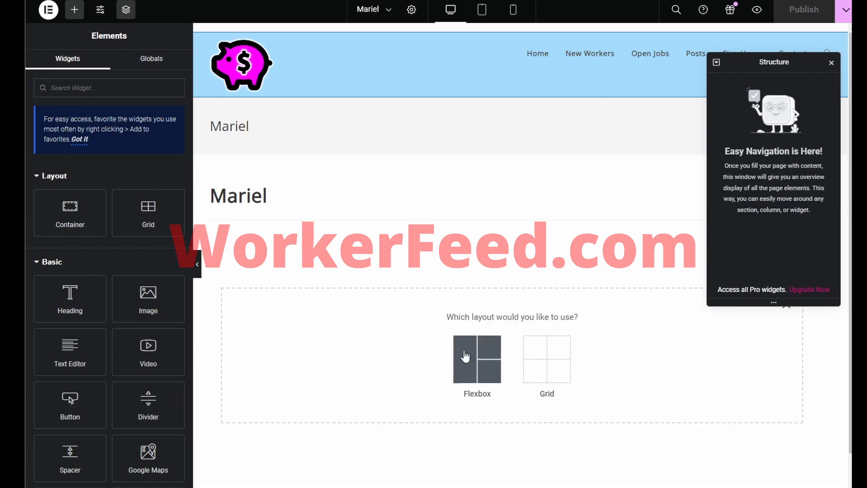
pyautogui.click(461, 354)
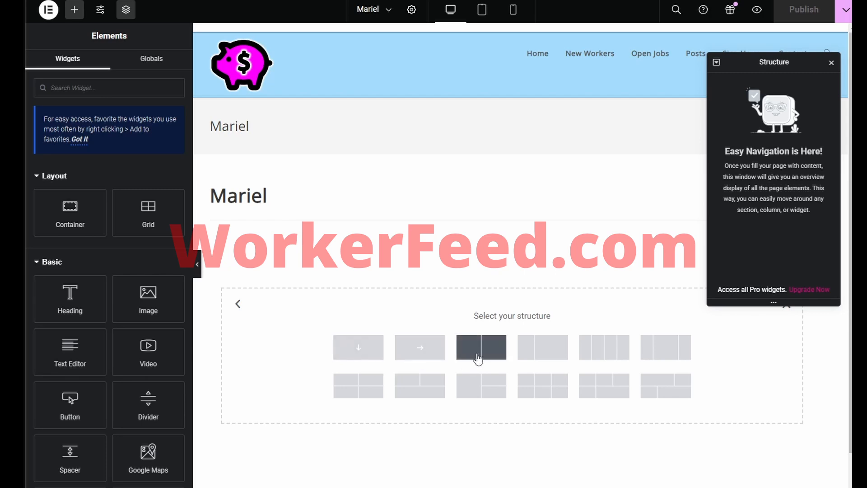
pyautogui.click(479, 359)
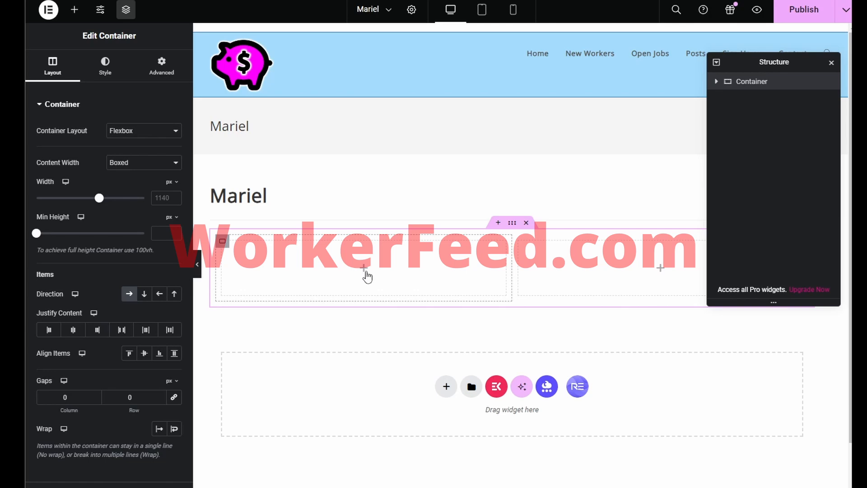
# Step: Place an Image widget in the left column showing the worker photo at Medium 300 x 300
pyautogui.click(365, 269)
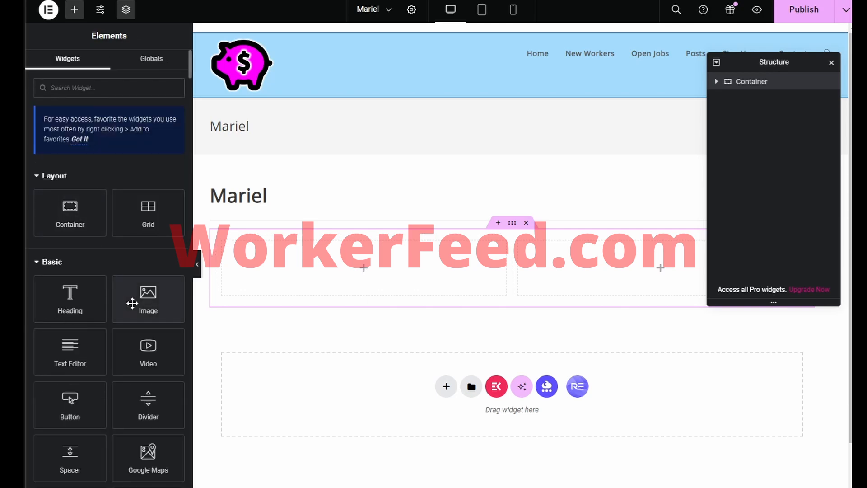
pyautogui.moveTo(143, 294); pyautogui.dragTo(314, 264)
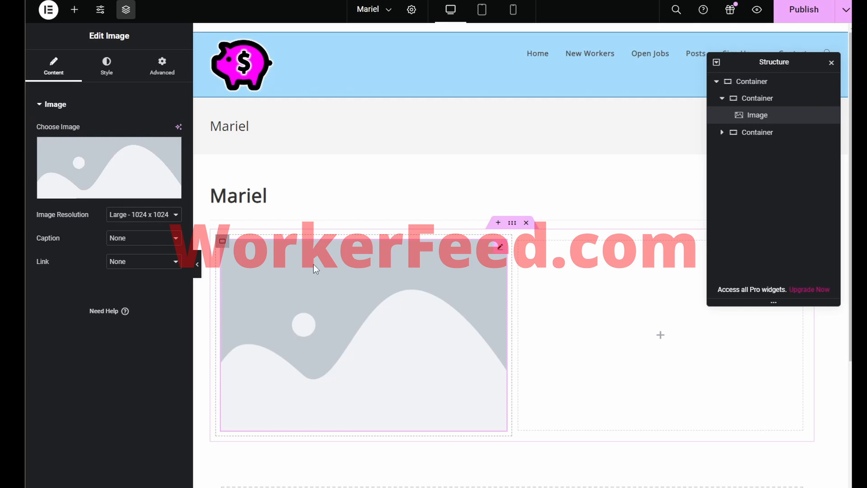
pyautogui.click(96, 176)
pyautogui.click(186, 137)
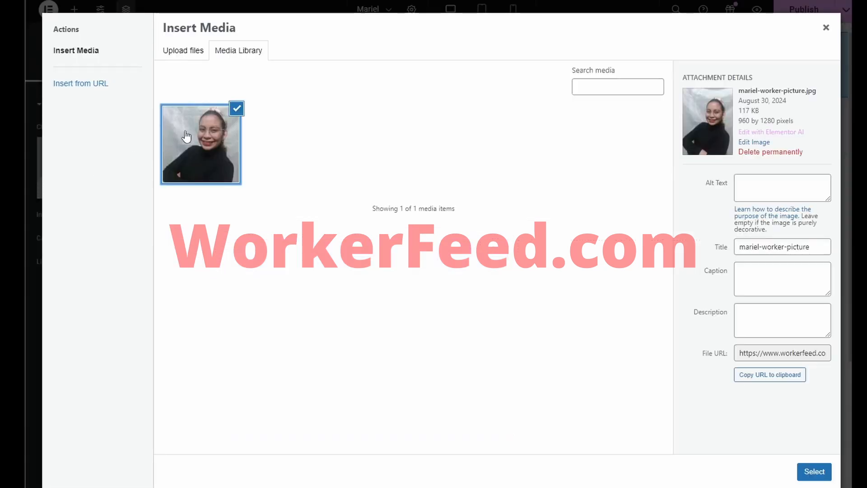
pyautogui.click(815, 471)
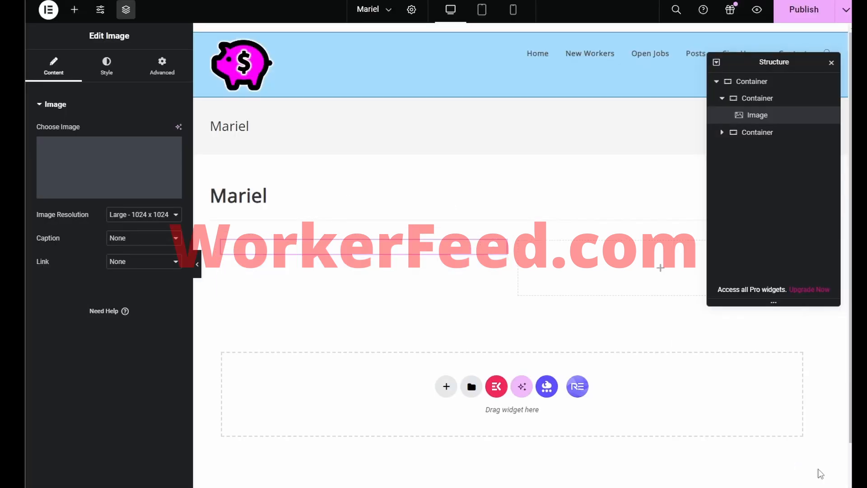
pyautogui.click(161, 218)
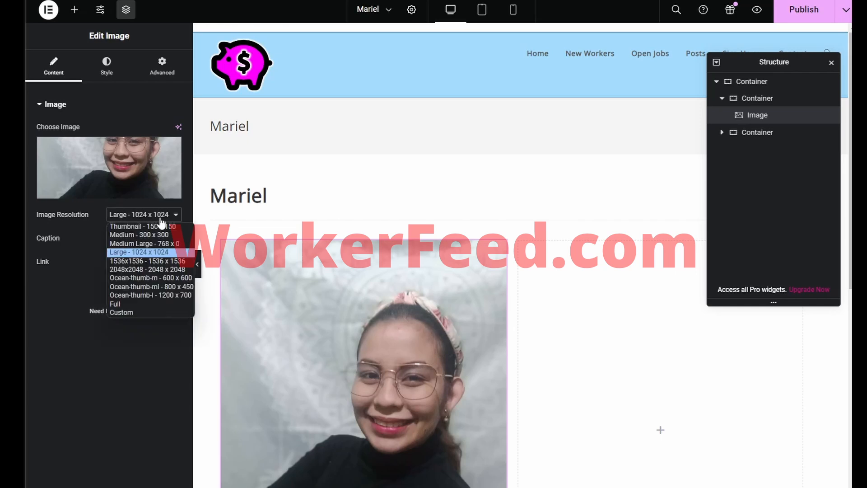
pyautogui.click(153, 234)
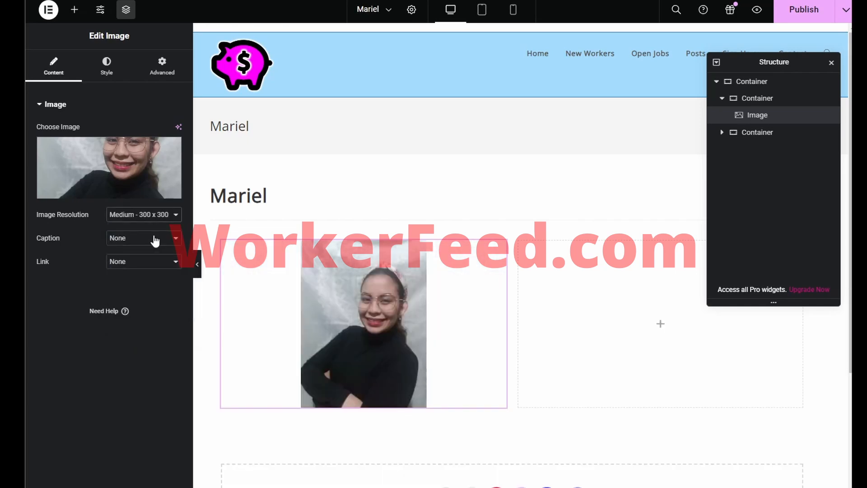
# Step: Give the photo a Solid border type in the Style settings
pyautogui.click(108, 67)
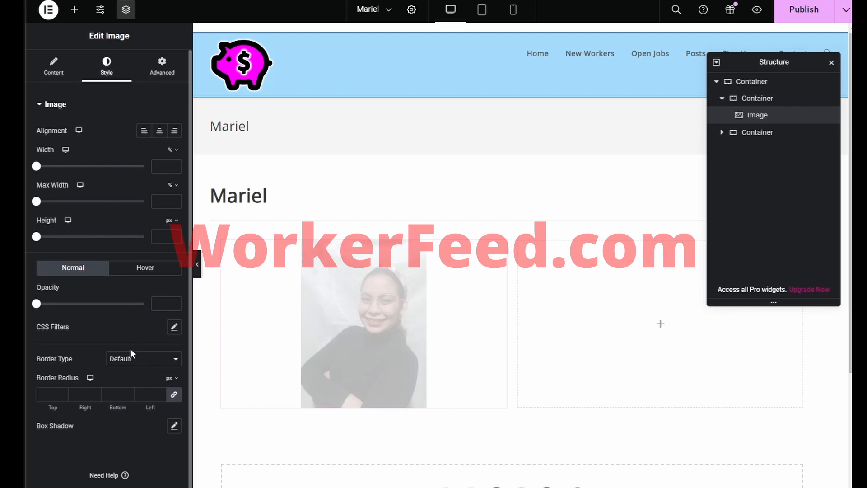
pyautogui.click(136, 359)
pyautogui.click(128, 385)
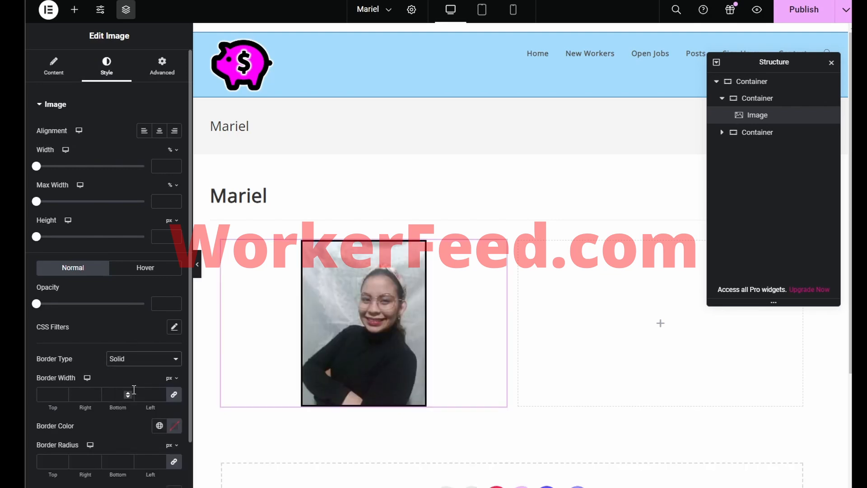
pyautogui.scroll(-1, 372, 403)
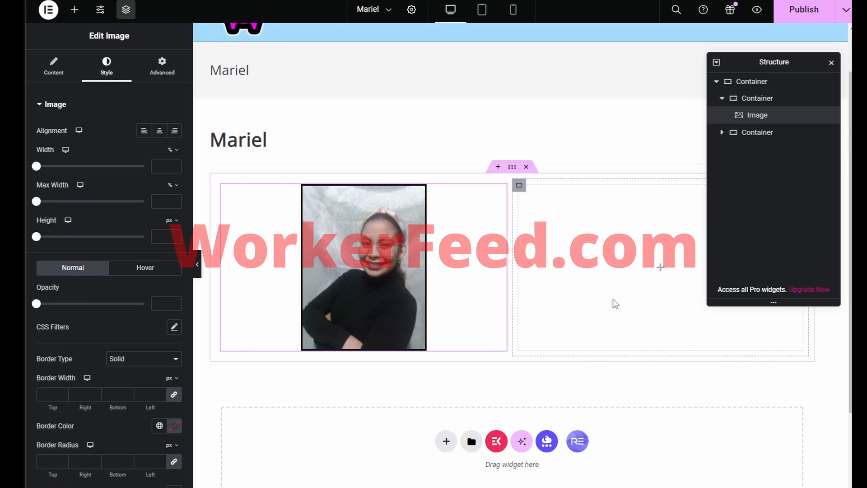
pyautogui.click(57, 74)
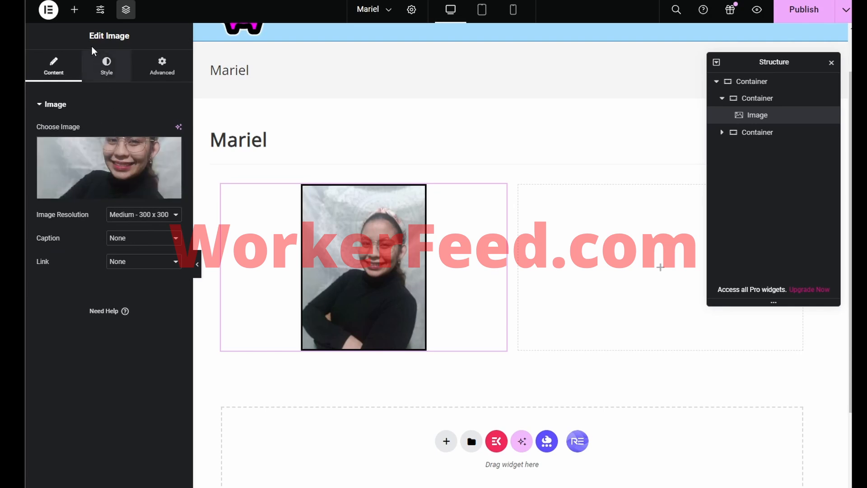
# Step: Add a Text Editor widget to the right column and paste the contact details over the placeholder
pyautogui.click(75, 11)
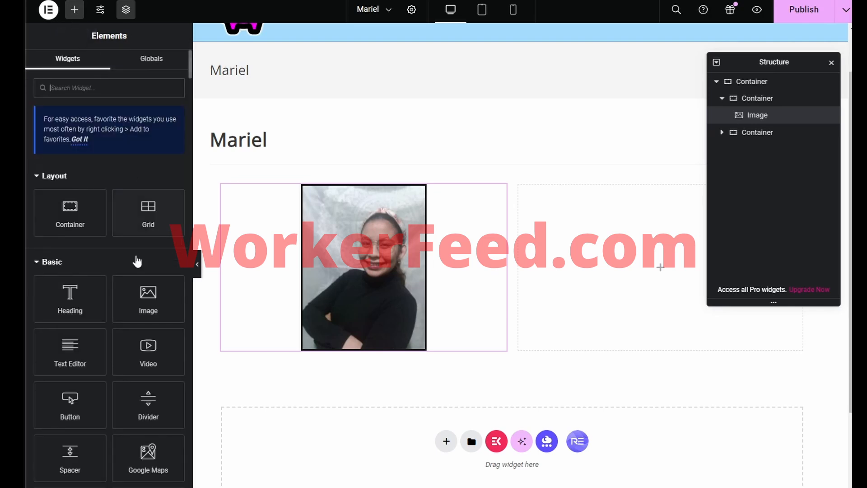
pyautogui.moveTo(72, 352); pyautogui.dragTo(631, 277)
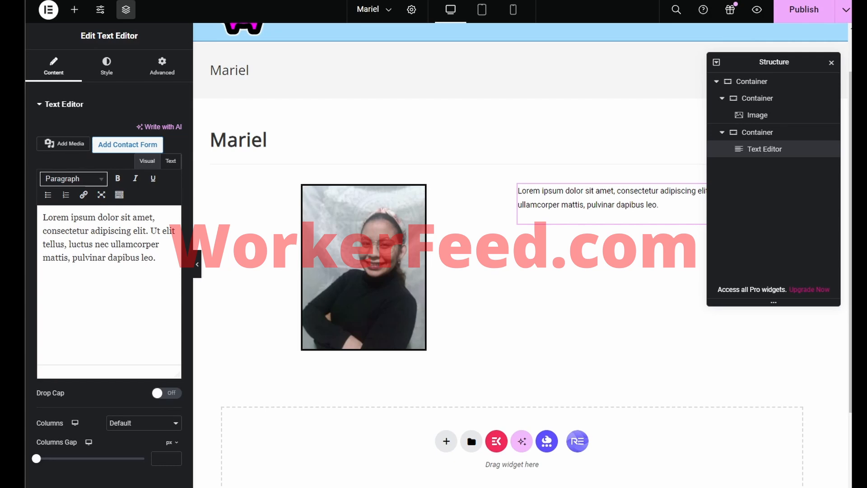
pyautogui.click(682, 201)
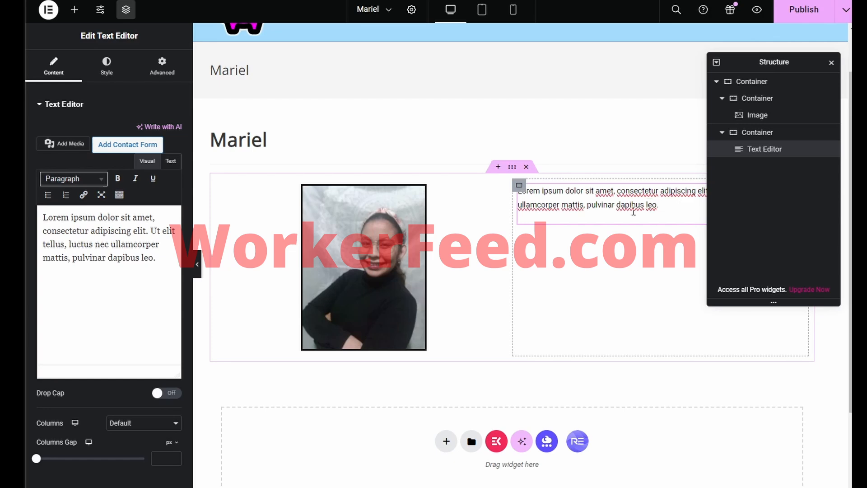
pyautogui.moveTo(146, 251); pyautogui.dragTo(27, 217)
pyautogui.hotkey('ctrl', 'v')
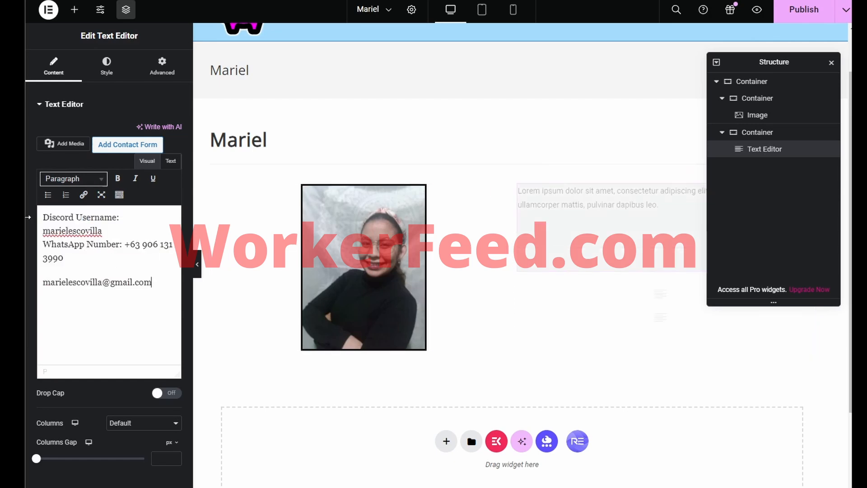
# Step: Split the Discord and WhatsApp lines into separate paragraphs
pyautogui.click(108, 256)
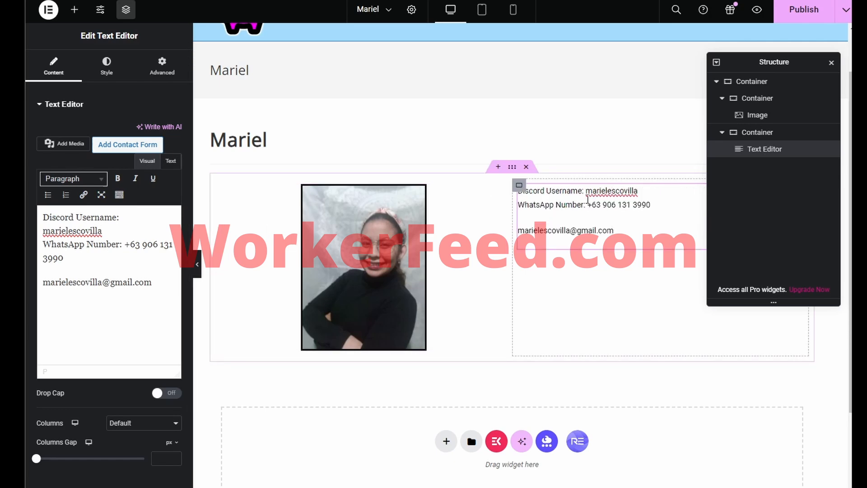
pyautogui.click(114, 229)
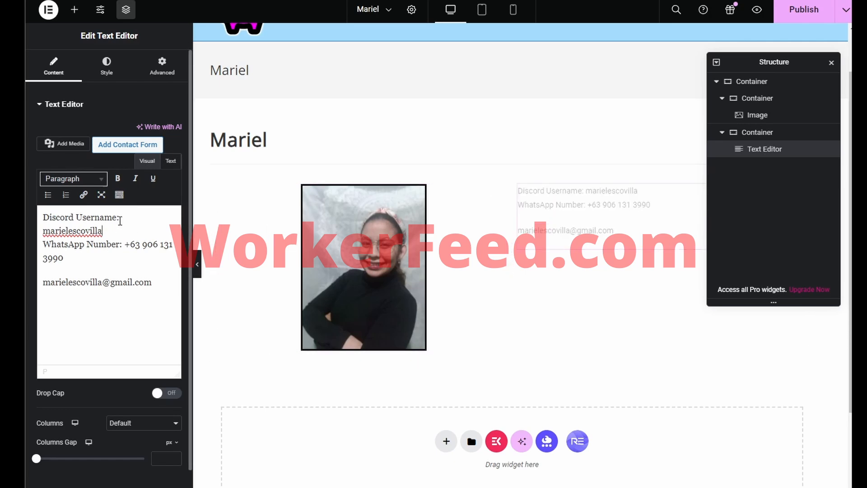
pyautogui.click(122, 247)
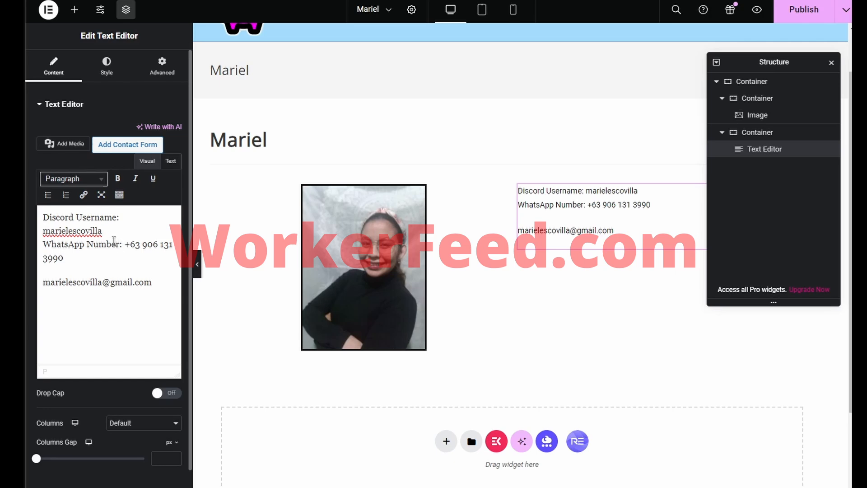
pyautogui.press('Return')
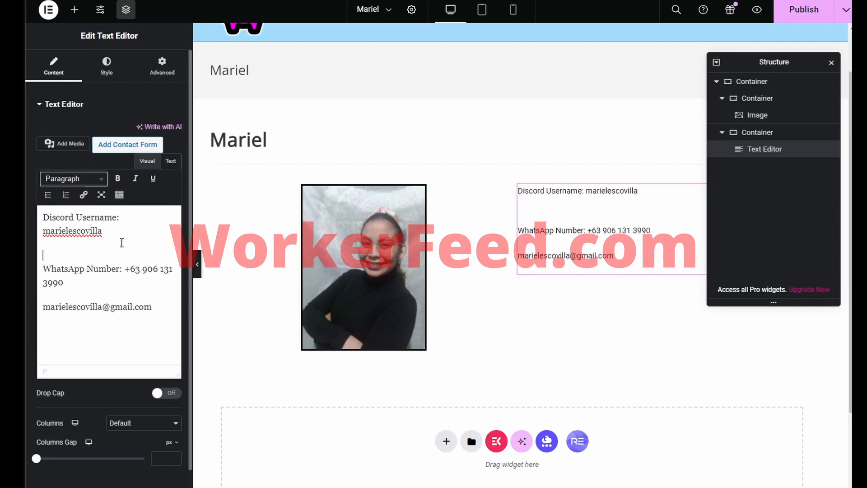
pyautogui.press('BackSpace')
pyautogui.press('BackSpace')
pyautogui.press('Return')
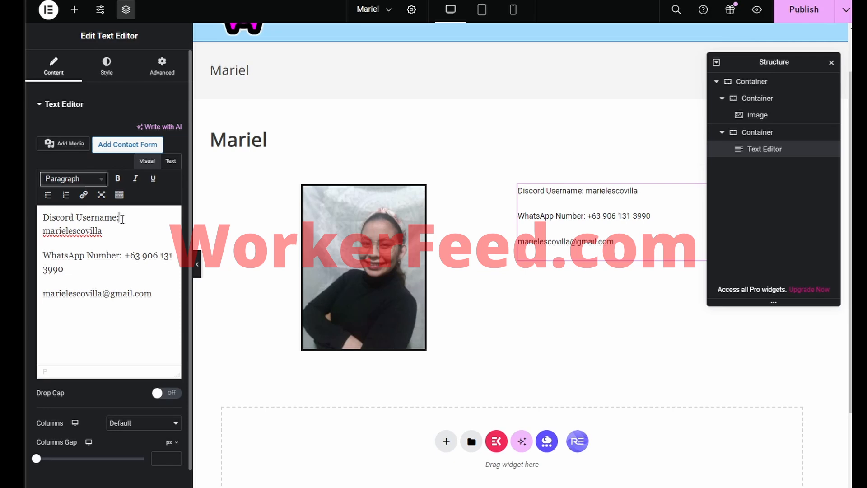
# Step: Move the email address from the bottom to a new top line labelled 'Email:'
pyautogui.moveTo(153, 293); pyautogui.dragTo(40, 298)
pyautogui.hotkey('ctrl', 'c')
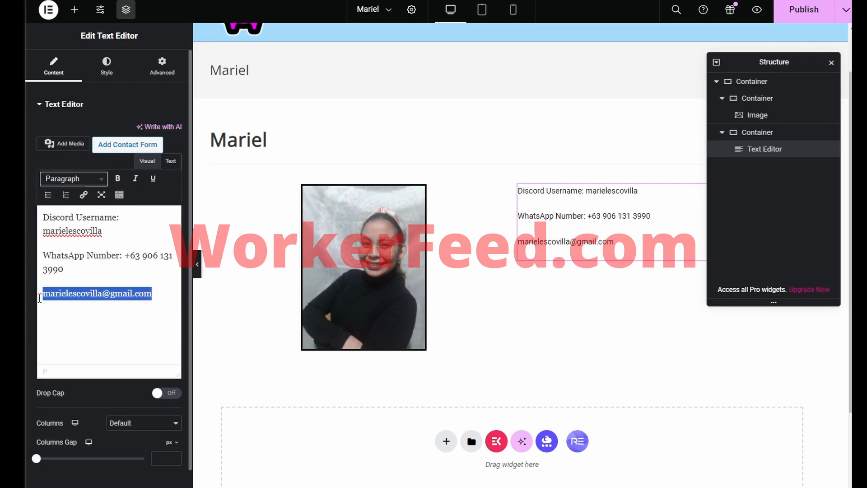
pyautogui.press('BackSpace')
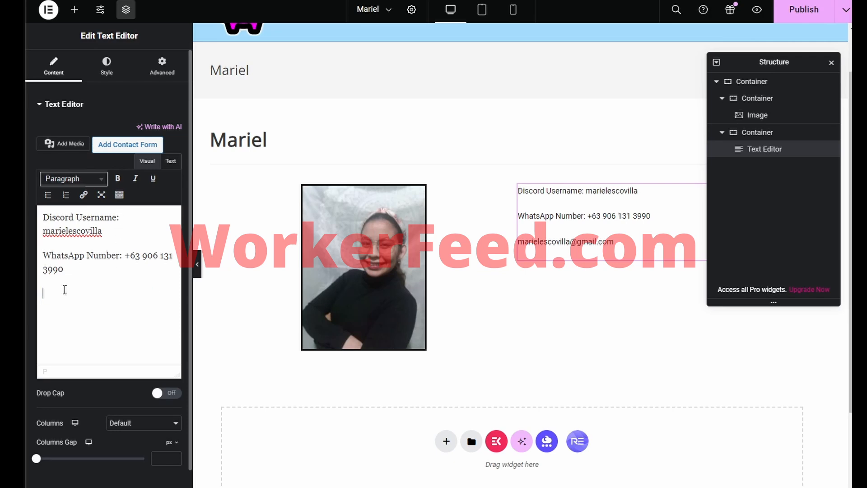
pyautogui.press('BackSpace')
pyautogui.click(42, 218)
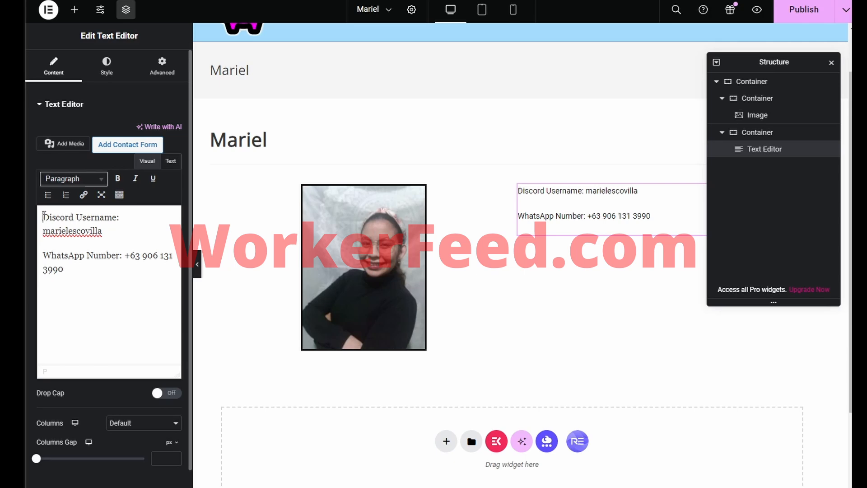
pyautogui.press('Return')
pyautogui.write('Emai')
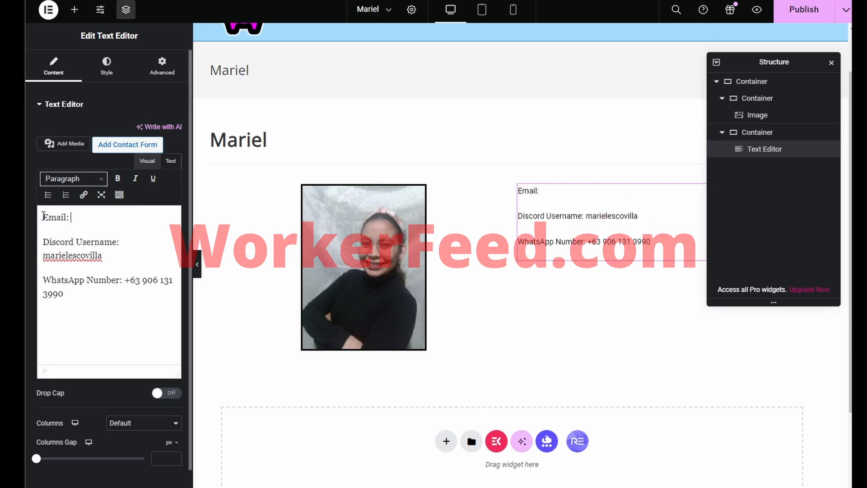
pyautogui.write('l:')
pyautogui.hotkey('ctrl', 'v')
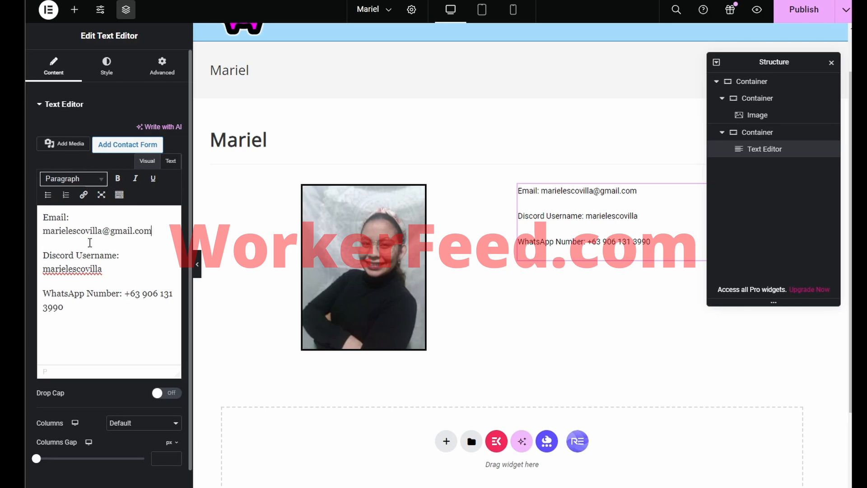
pyautogui.moveTo(192, 239); pyautogui.dragTo(268, 239)
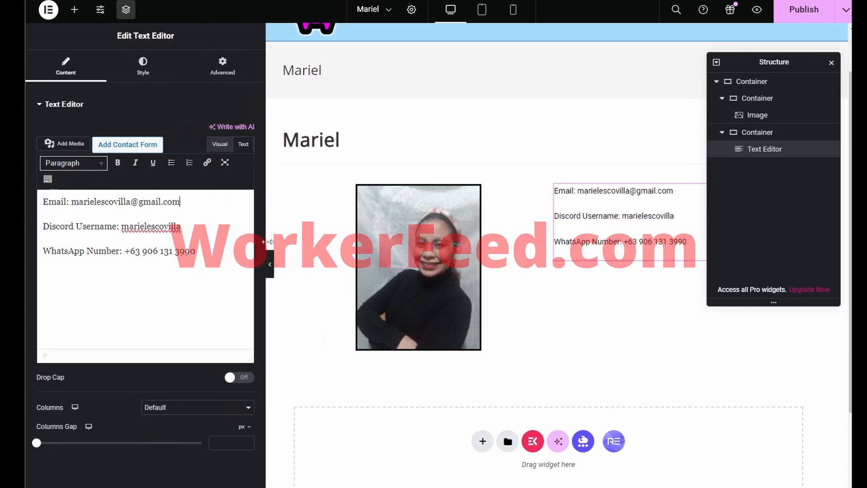
# Step: Turn the email address into a mailto link
pyautogui.moveTo(190, 187); pyautogui.dragTo(73, 186)
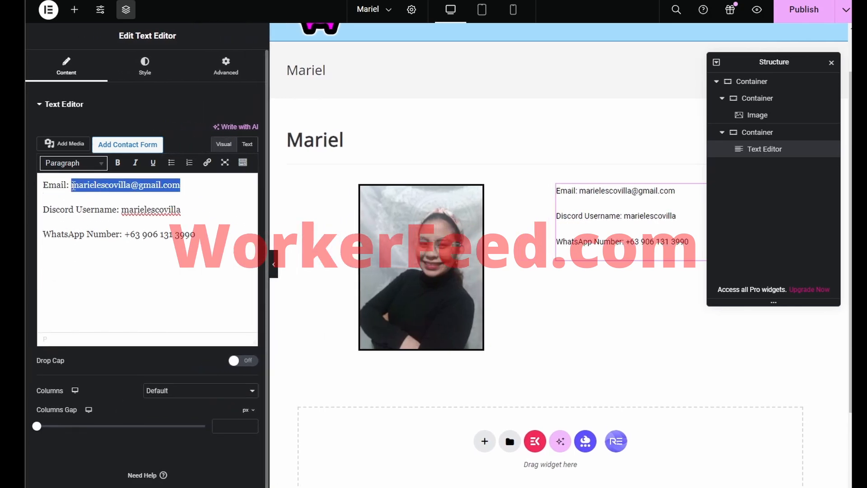
pyautogui.click(213, 166)
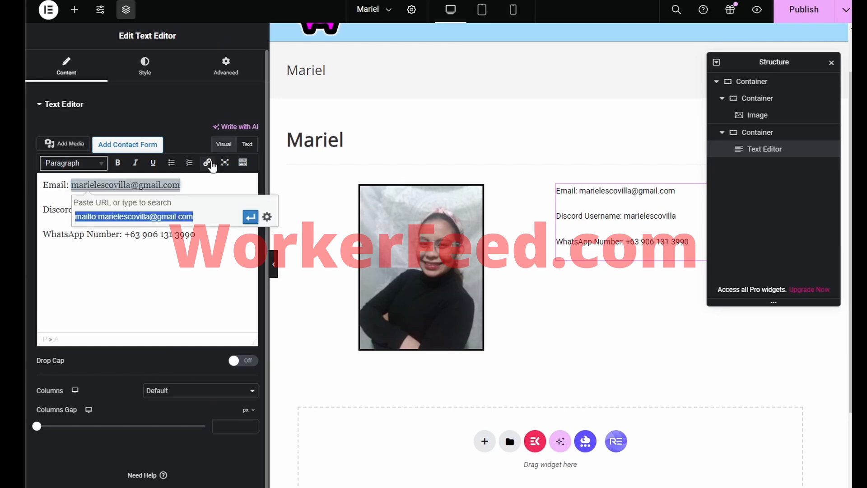
pyautogui.click(251, 219)
pyautogui.click(217, 212)
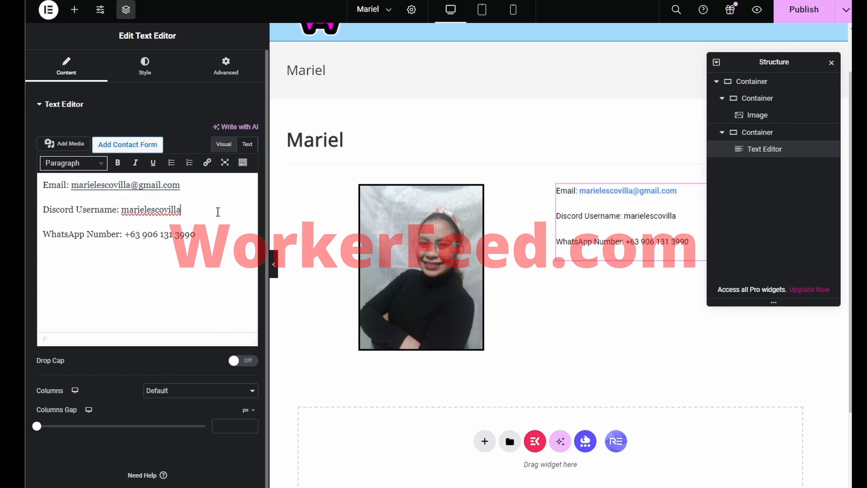
# Step: Make the Discord username bold
pyautogui.moveTo(181, 210)
pyautogui.mouseDown()
pyautogui.moveTo(117, 211)
pyautogui.moveTo(181, 216)
pyautogui.mouseUp()
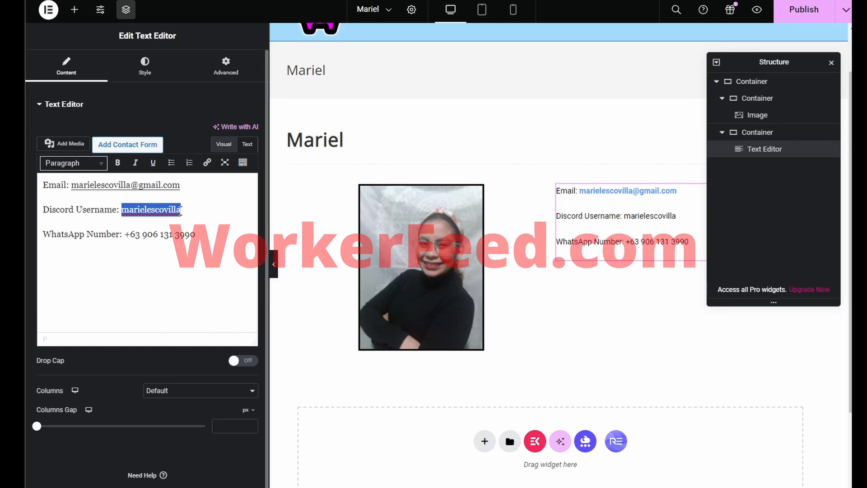
pyautogui.hotkey('ctrl', 'b')
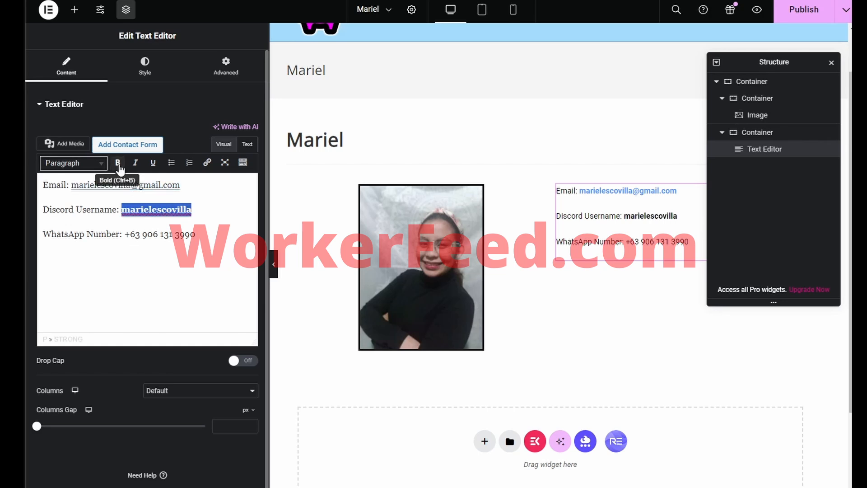
pyautogui.click(173, 231)
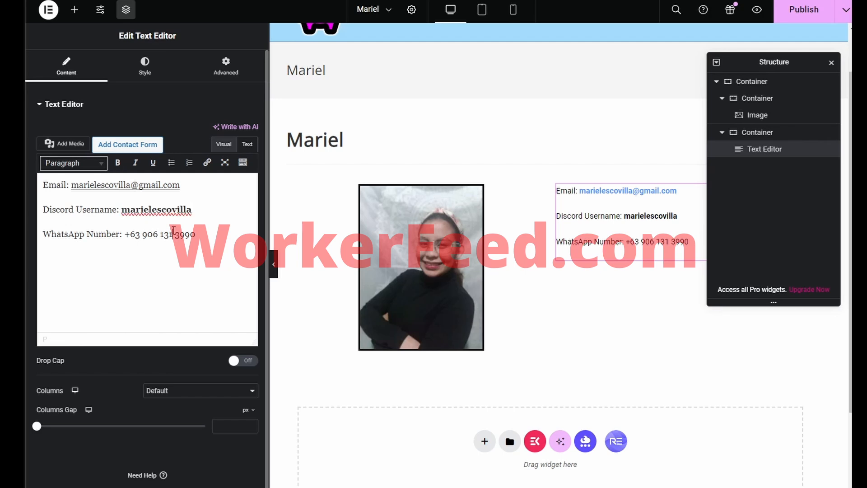
# Step: Add a line 'Message me on WhatsAPpp' below the WhatsApp number
pyautogui.click(200, 234)
pyautogui.press('Return')
pyautogui.write('Message ')
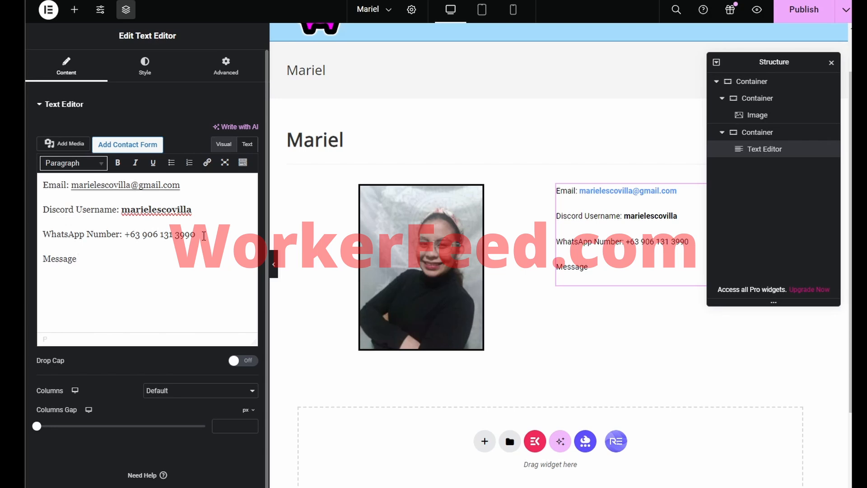
pyautogui.write('me on')
pyautogui.write(' Whats')
pyautogui.write('AP')
pyautogui.write('pp')
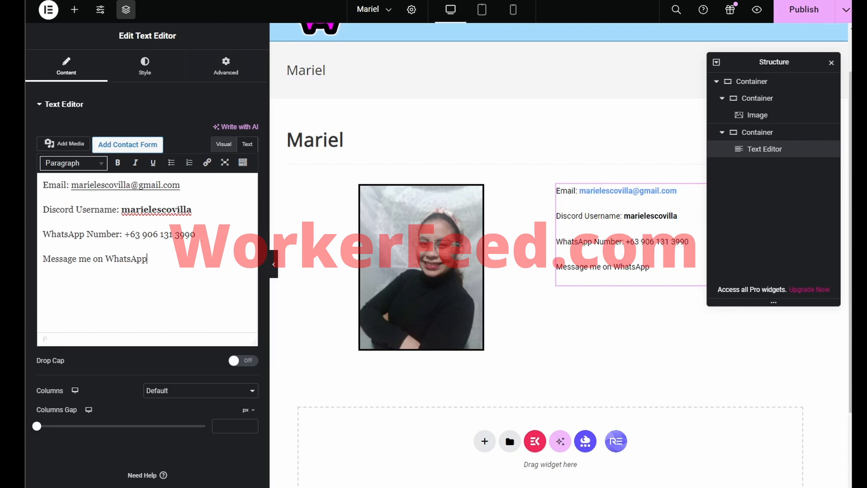
# Step: Load workerfeed.com/guide in a new incognito window and scroll down to the WhatsApp link instructions
pyautogui.hotkey('ctrl', 'shift', 'n')
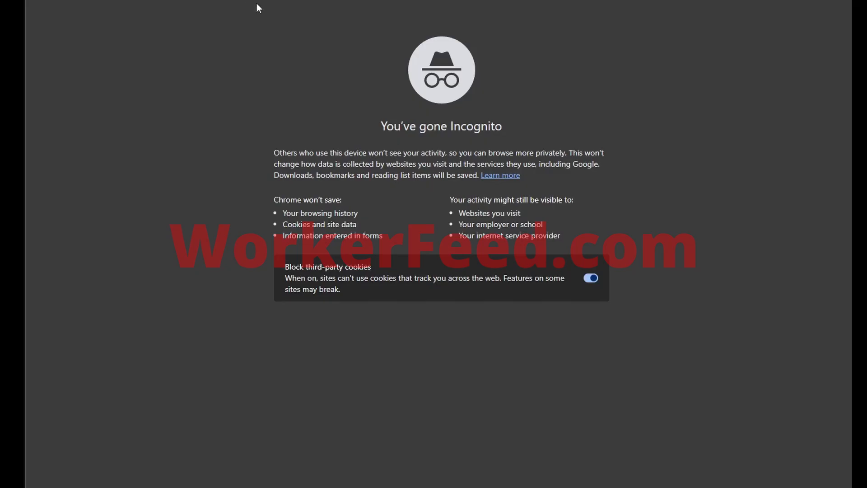
pyautogui.write('workerf')
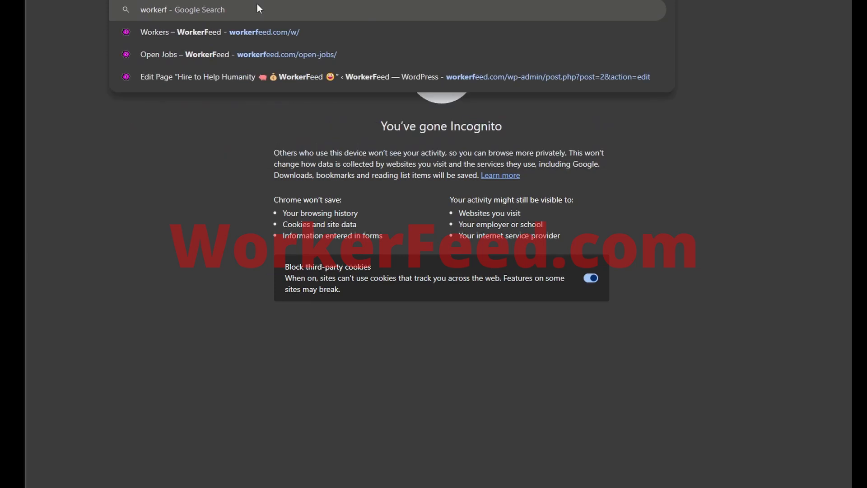
pyautogui.write('eed.com/g')
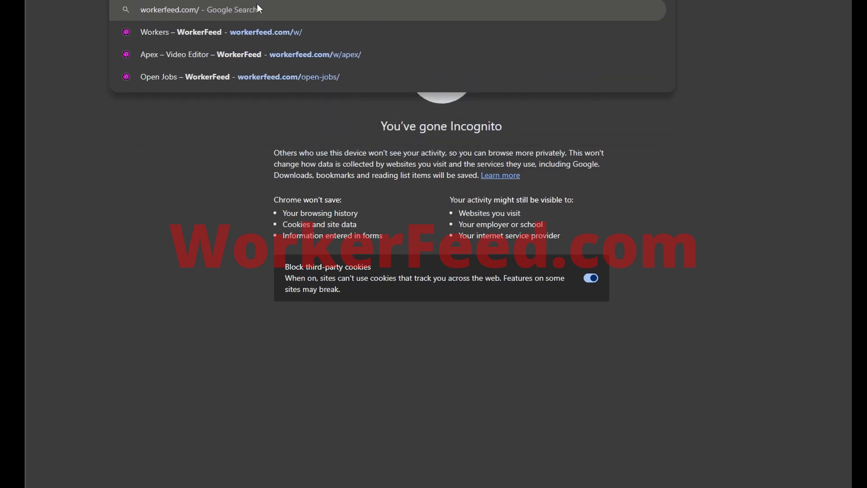
pyautogui.write('uide')
pyautogui.press('Return')
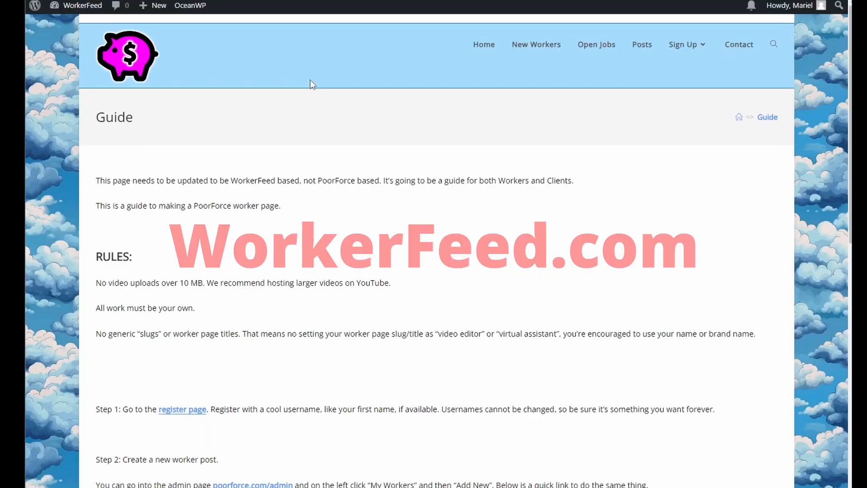
pyautogui.scroll(-5, 396, 256)
pyautogui.scroll(-2, 396, 256)
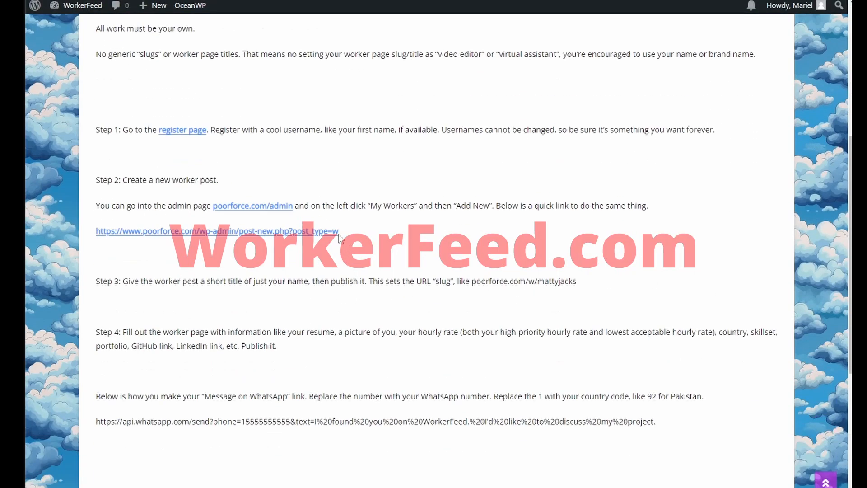
# Step: Select the sample api.whatsapp.com message URL in the guide's WhatsApp link section
pyautogui.scroll(-4, 327, 232)
pyautogui.scroll(-1, 328, 232)
pyautogui.scroll(2, 328, 233)
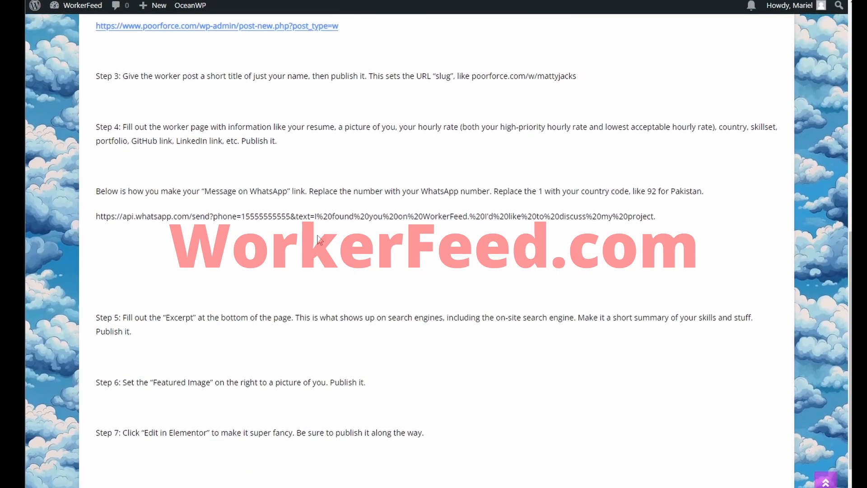
pyautogui.moveTo(671, 219); pyautogui.dragTo(96, 212)
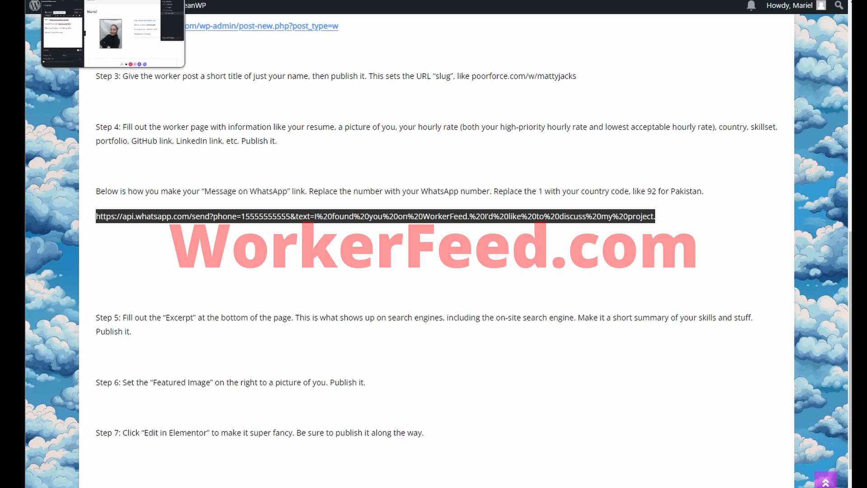
# Step: Back in Elementor, link the 'Message me on WhatsApp' line to the pasted WhatsApp URL
pyautogui.click(86, 0)
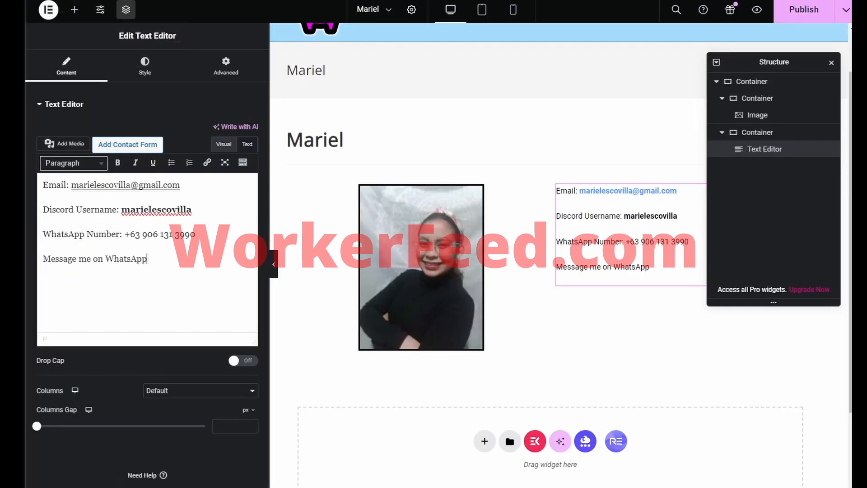
pyautogui.moveTo(148, 259); pyautogui.dragTo(40, 258)
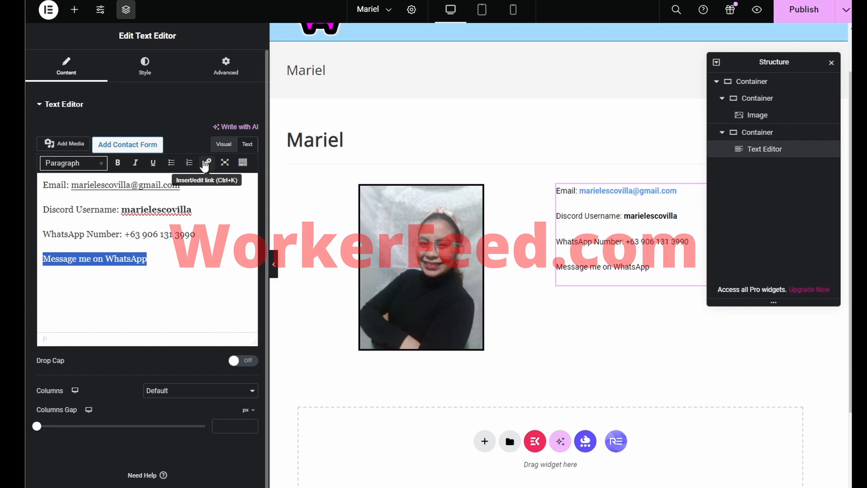
pyautogui.click(196, 260)
pyautogui.press('Return')
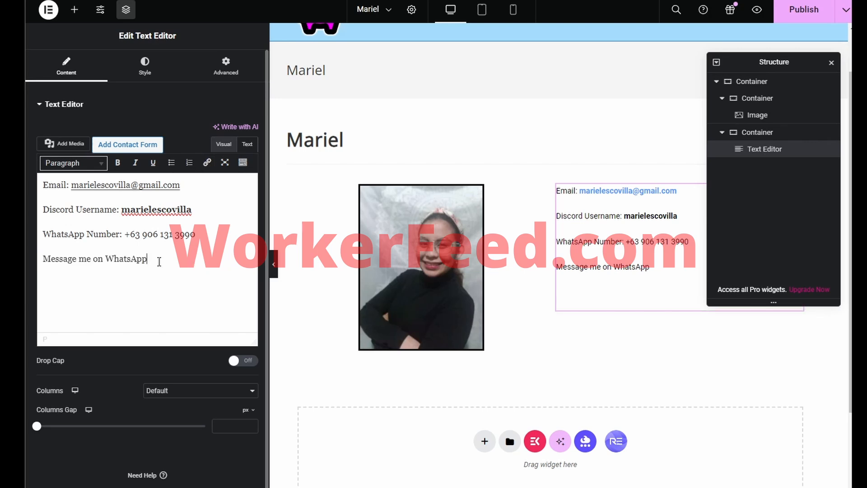
pyautogui.moveTo(159, 262); pyautogui.dragTo(42, 260)
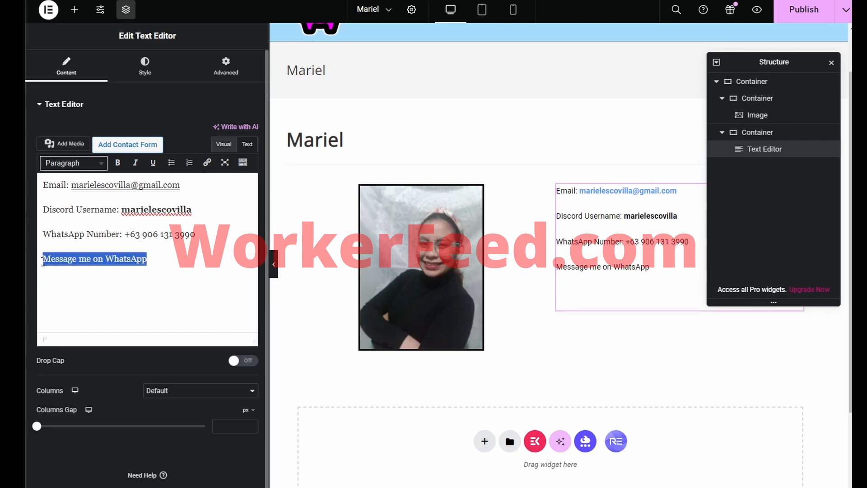
pyautogui.click(207, 162)
pyautogui.hotkey('ctrl', 'v')
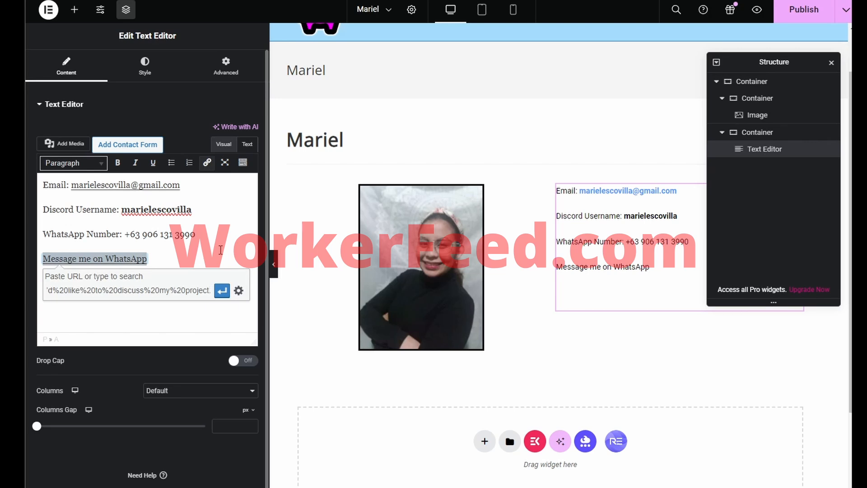
pyautogui.click(222, 291)
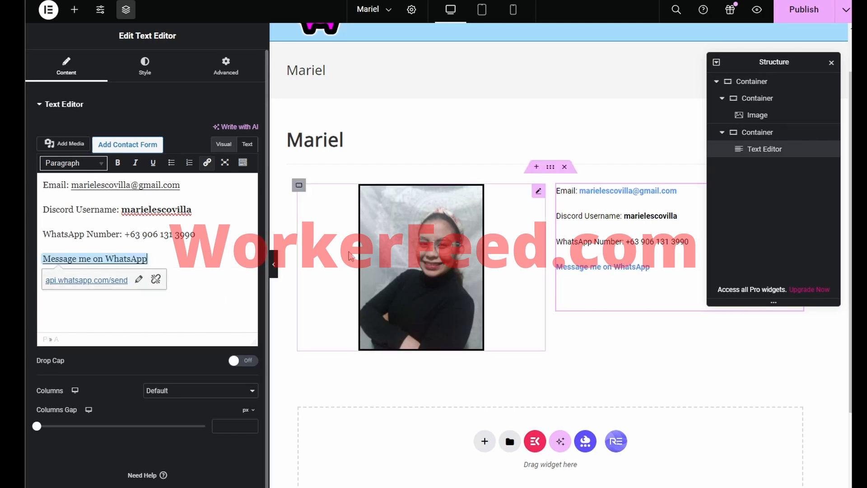
# Step: Replace the link's placeholder phone number with the worker's number, stripped of spaces and plus sign
pyautogui.click(640, 253)
pyautogui.moveTo(626, 242); pyautogui.dragTo(689, 246)
pyautogui.hotkey('ctrl', 'c')
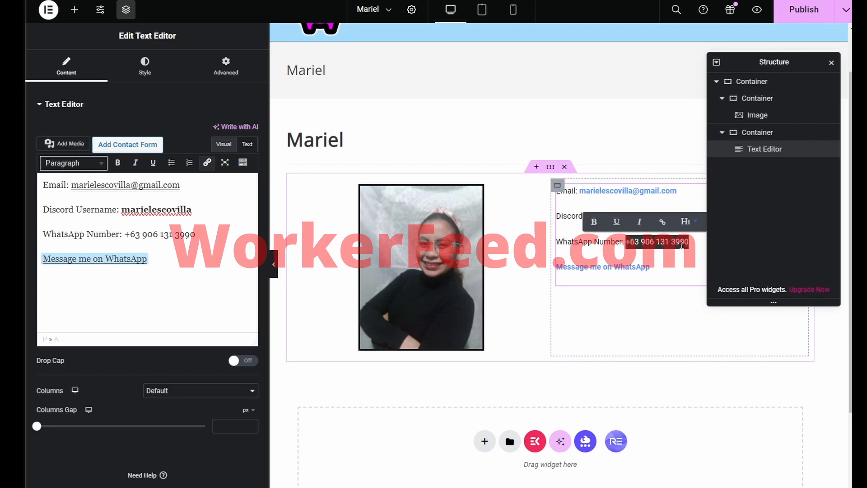
pyautogui.click(139, 262)
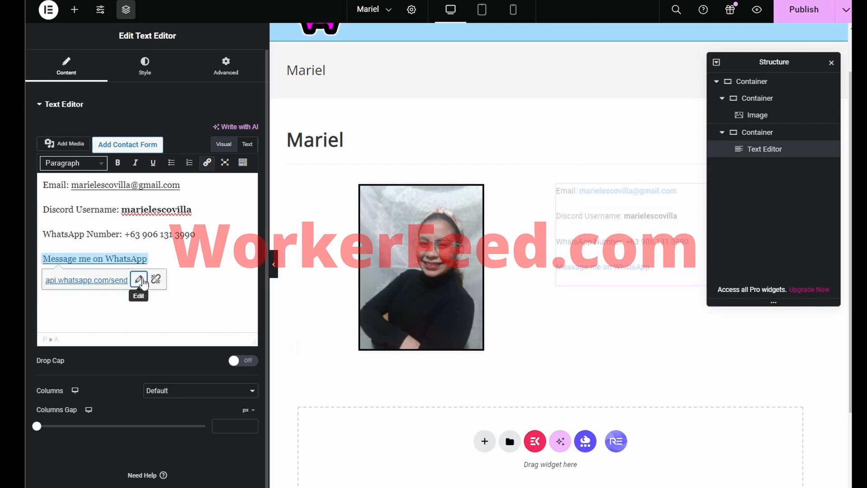
pyautogui.click(140, 280)
pyautogui.click(157, 290)
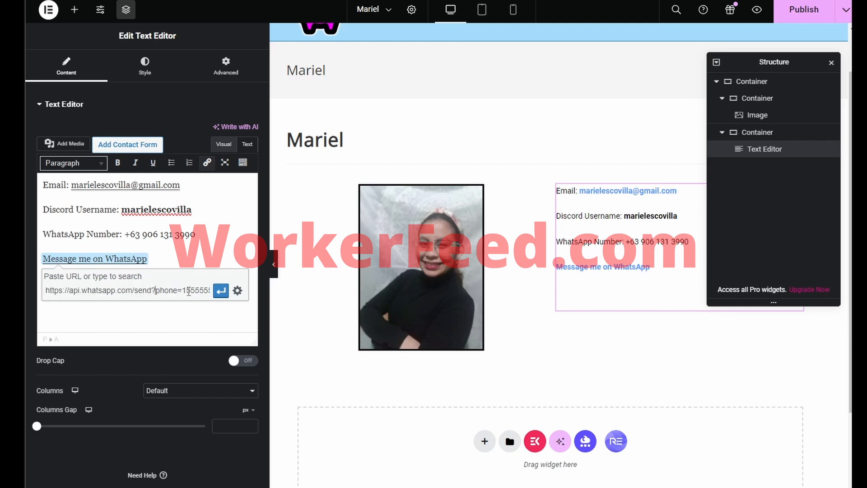
pyautogui.moveTo(186, 290); pyautogui.dragTo(109, 293)
pyautogui.hotkey('ctrl', 'v')
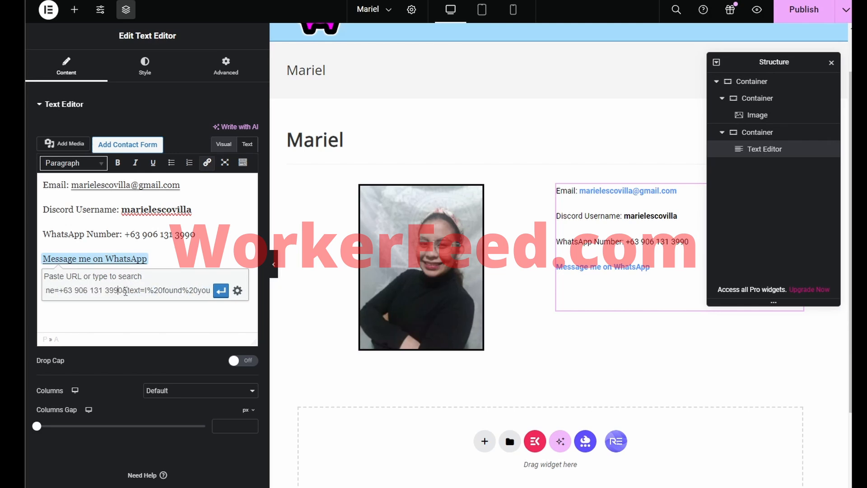
pyautogui.press('BackSpace')
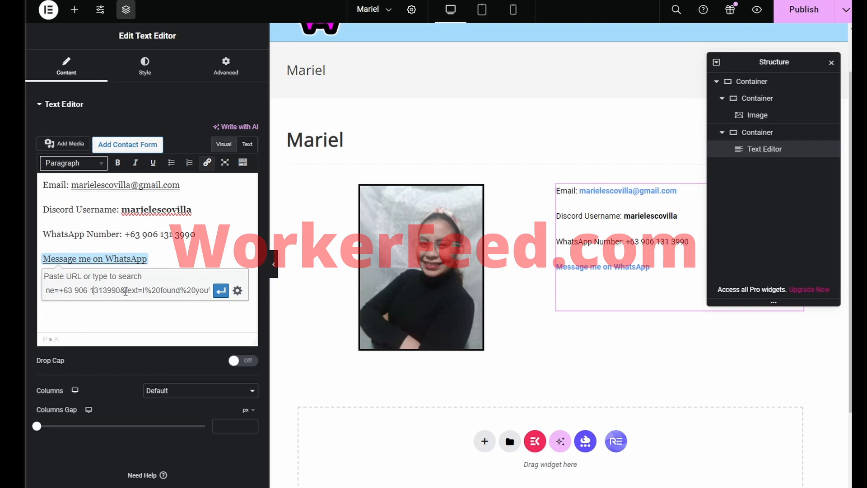
pyautogui.press('BackSpace')
pyautogui.press('Left')
pyautogui.press('BackSpace')
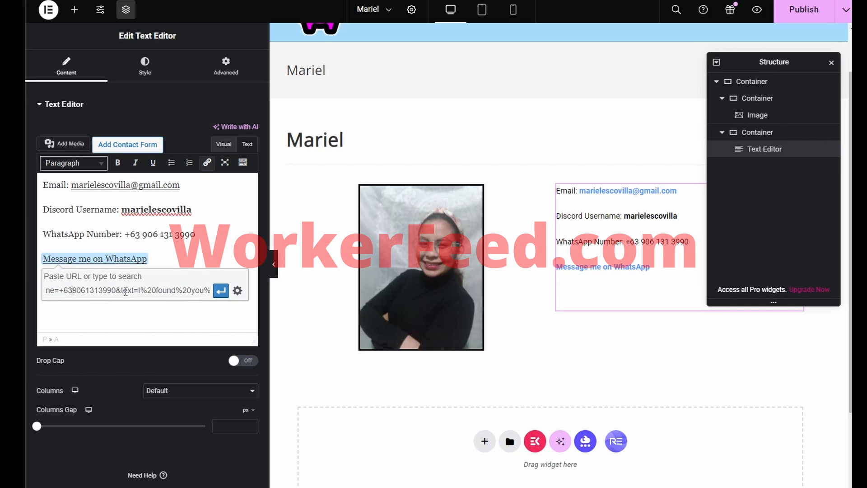
pyautogui.press('BackSpace')
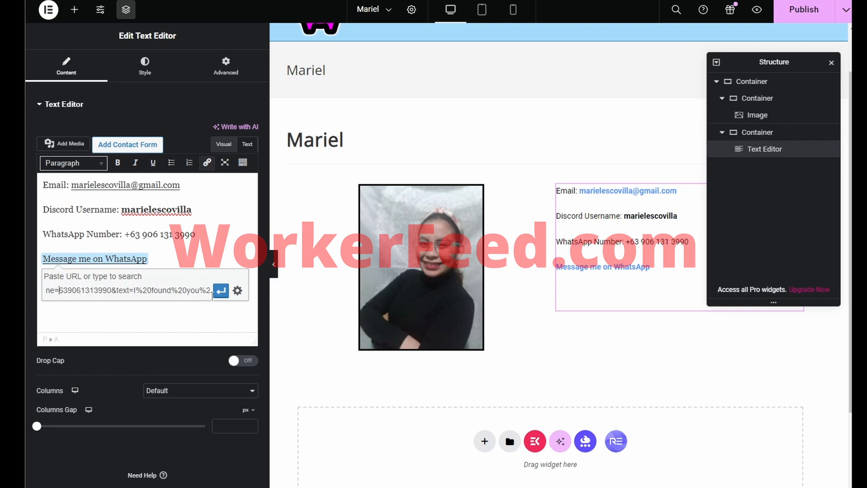
pyautogui.click(221, 291)
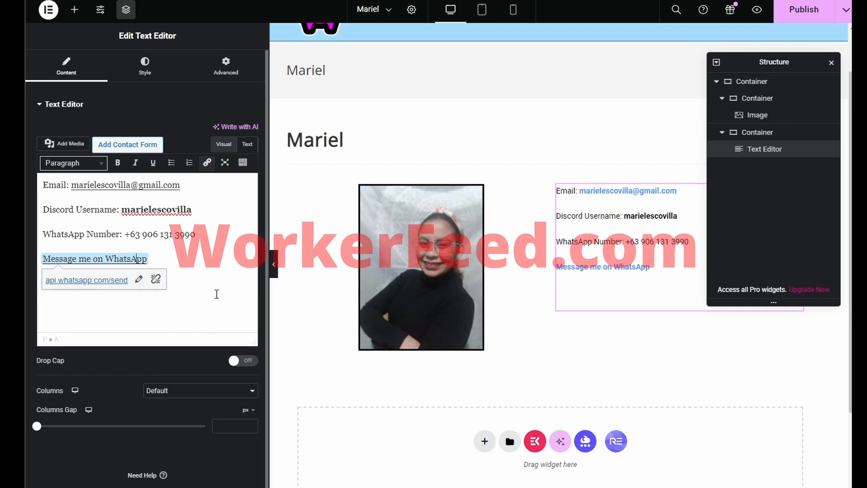
# Step: Start a new empty paragraph after the WhatsApp link line in the contact text block
pyautogui.click(207, 237)
pyautogui.click(202, 259)
pyautogui.press('Return')
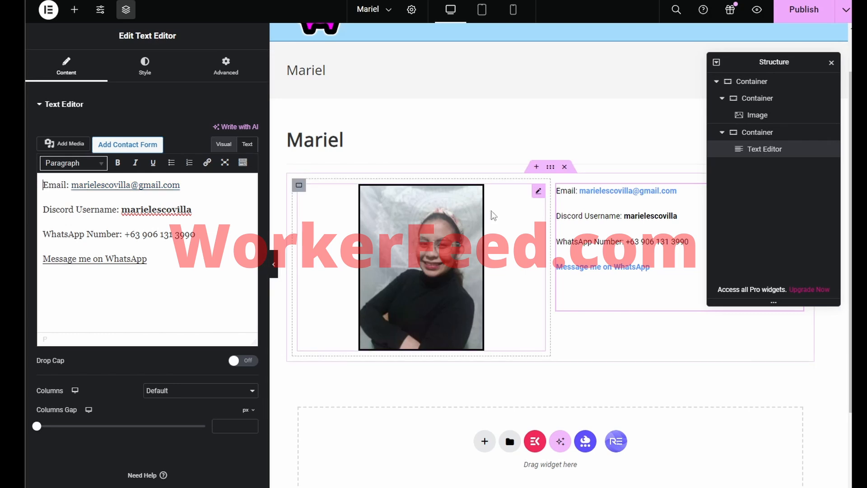
pyautogui.click(75, 12)
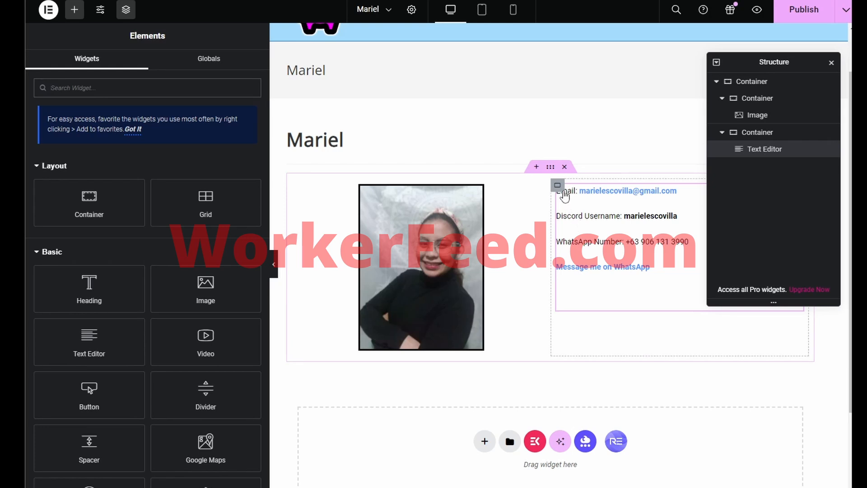
pyautogui.click(559, 190)
# Step: Add 'Country: Phillipines' and 'Hourly Rate: $4-$8 per hour' lines above the Email line
pyautogui.click(46, 182)
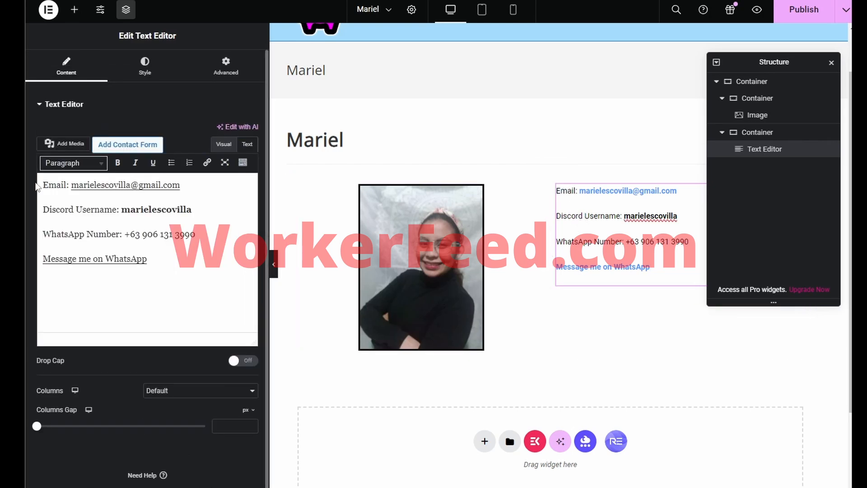
pyautogui.press('Return')
pyautogui.press('Up')
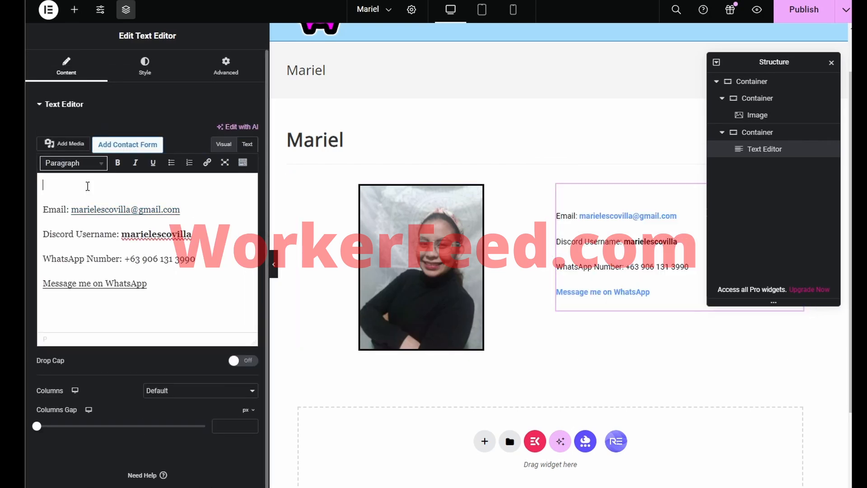
pyautogui.write('Country: Phillipine')
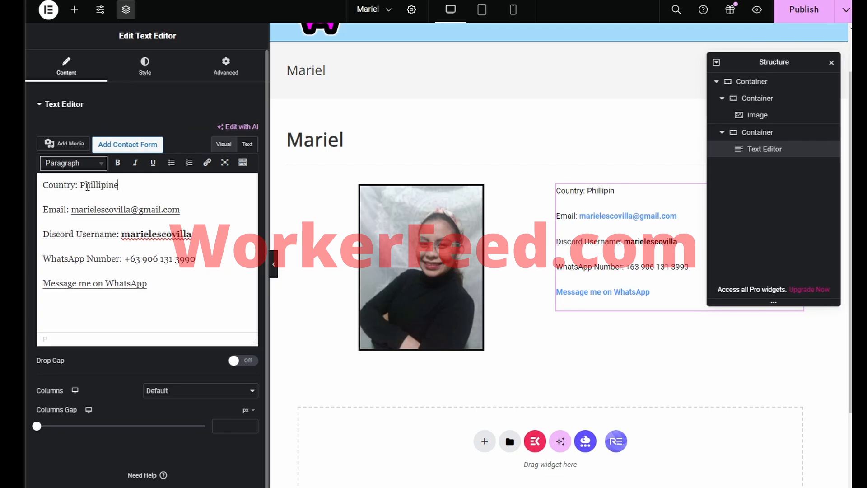
pyautogui.write('s')
pyautogui.press('Return')
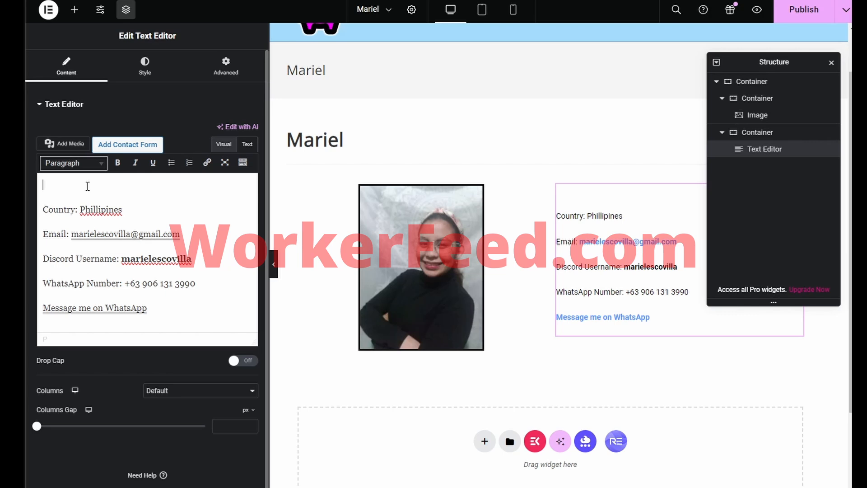
pyautogui.write('Hourly Rate: $4-$')
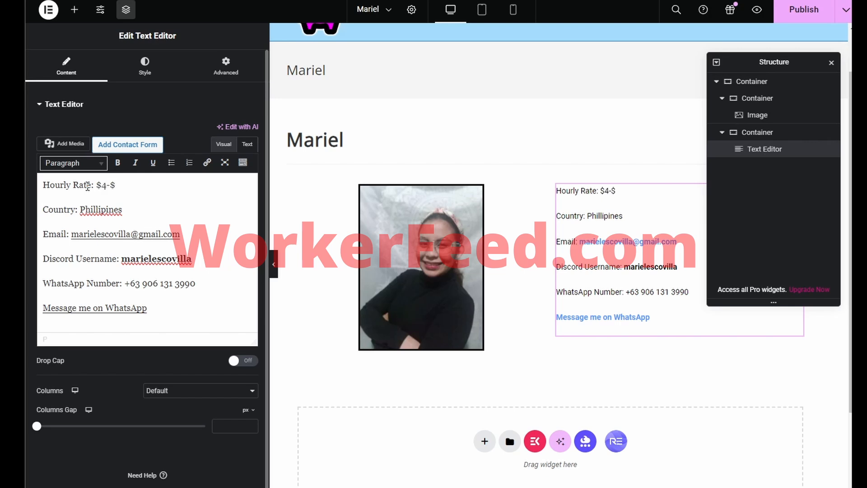
pyautogui.write('8 per hour')
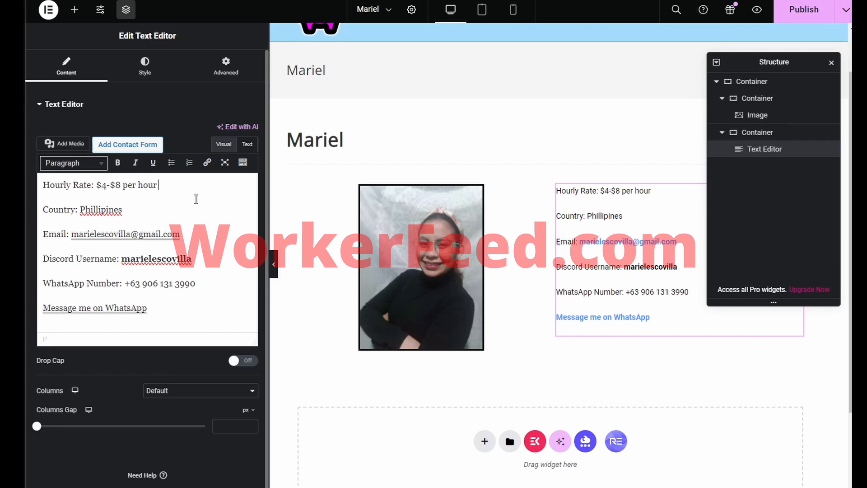
pyautogui.write('depending on ')
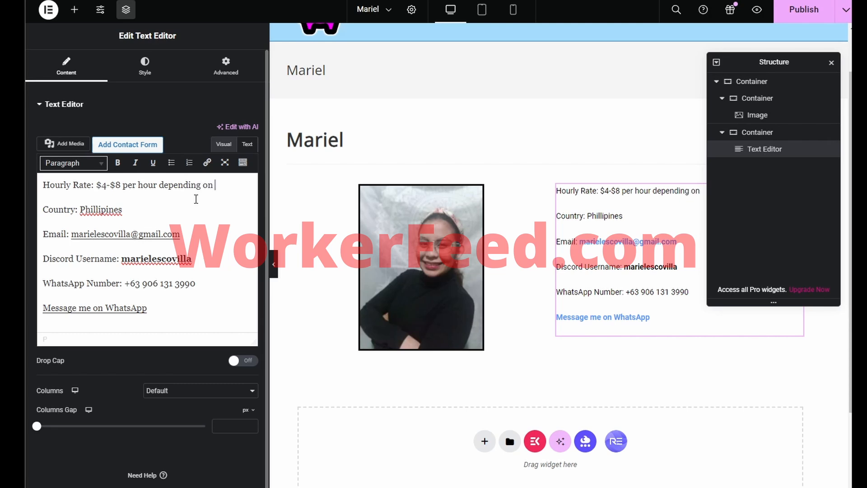
pyautogui.write('project')
pyautogui.press('BackSpace')
pyautogui.press('BackSpace')
pyautogui.press('BackSpace')
pyautogui.press('BackSpace')
pyautogui.press('BackSpace')
pyautogui.press('BackSpace')
pyautogui.press('BackSpace')
pyautogui.press('BackSpace')
pyautogui.press('BackSpace')
pyautogui.press('BackSpace')
pyautogui.press('BackSpace')
pyautogui.press('BackSpace')
pyautogui.press('BackSpace')
pyautogui.press('BackSpace')
pyautogui.press('BackSpace')
pyautogui.press('BackSpace')
pyautogui.press('BackSpace')
pyautogui.press('BackSpace')
pyautogui.press('BackSpace')
pyautogui.press('BackSpace')
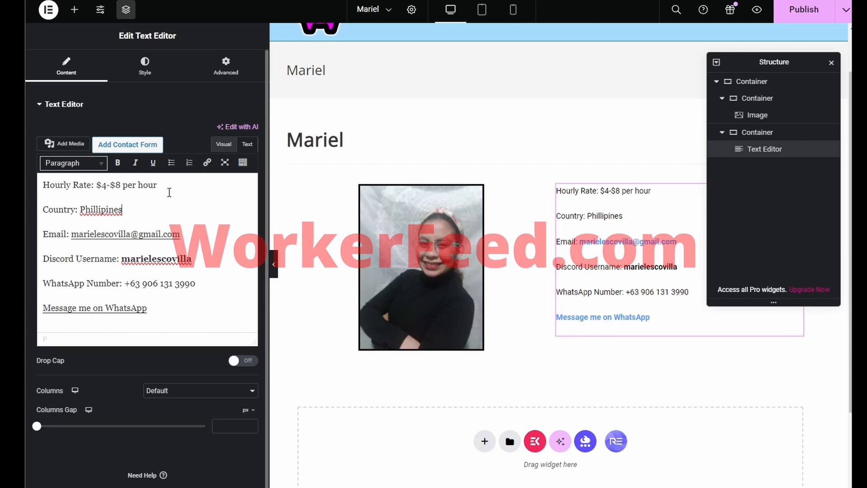
# Step: Add the note '(Data Entry is cheaper than Cold Calling)' beneath the hourly rate
pyautogui.press('Return')
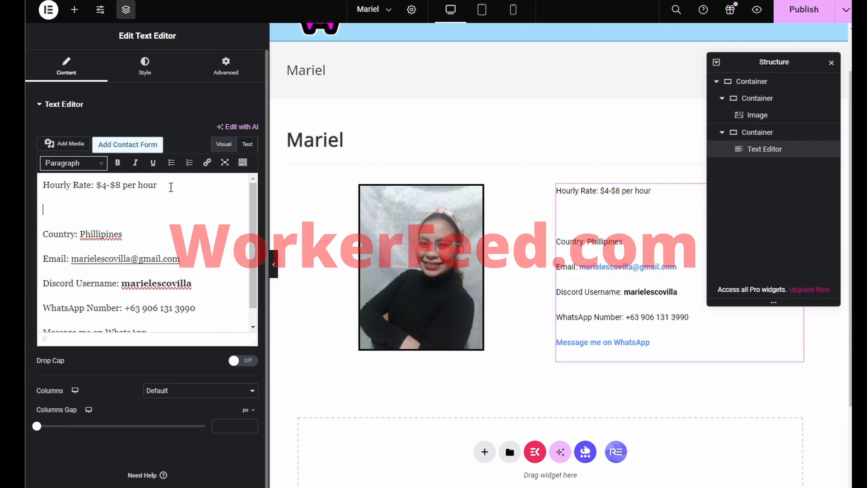
pyautogui.write('V')
pyautogui.press('BackSpace')
pyautogui.write('Data Entry is C')
pyautogui.press('BackSpace')
pyautogui.write('c')
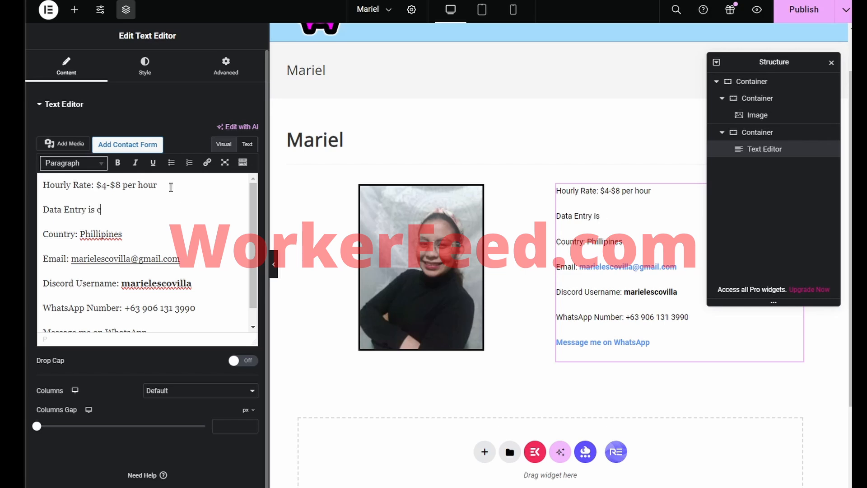
pyautogui.write('heaper than Cold Calling')
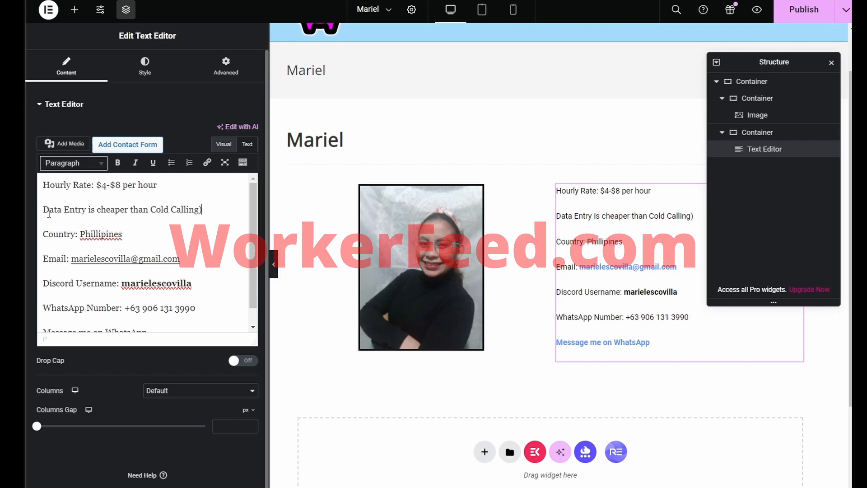
pyautogui.click(43, 210)
pyautogui.write('(')
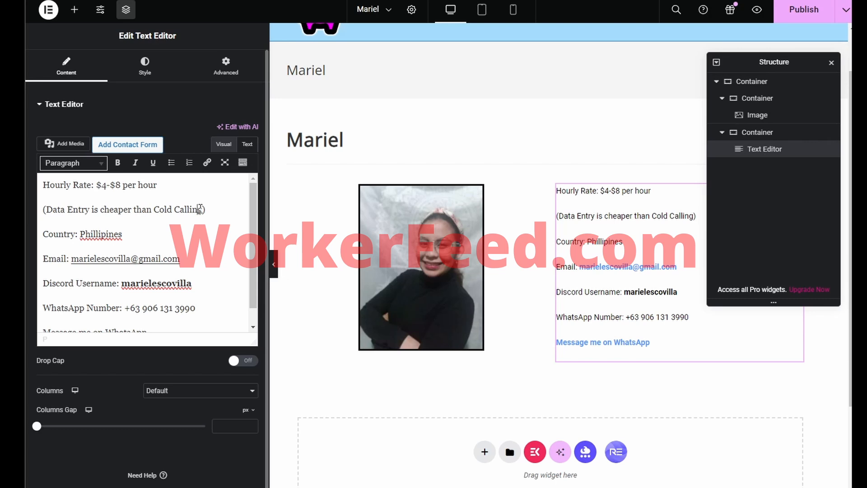
pyautogui.click(192, 209)
pyautogui.click(188, 186)
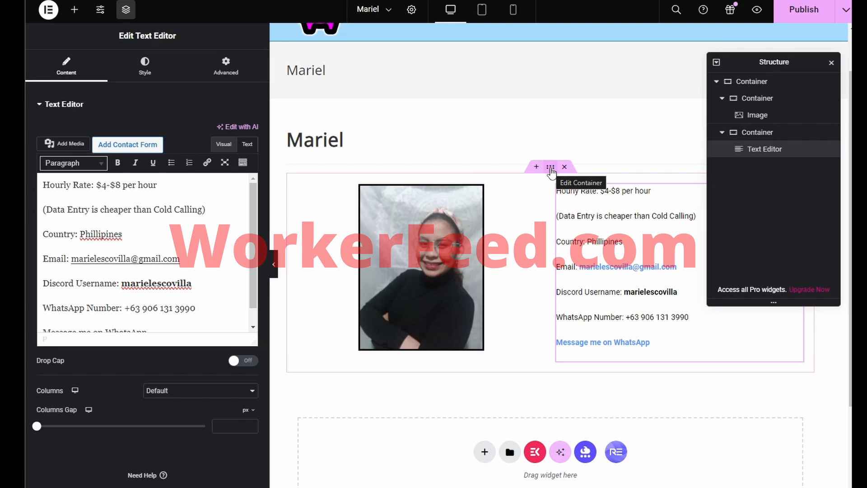
# Step: Give the profile container a gradient background whose first colour is pale blue
pyautogui.click(551, 168)
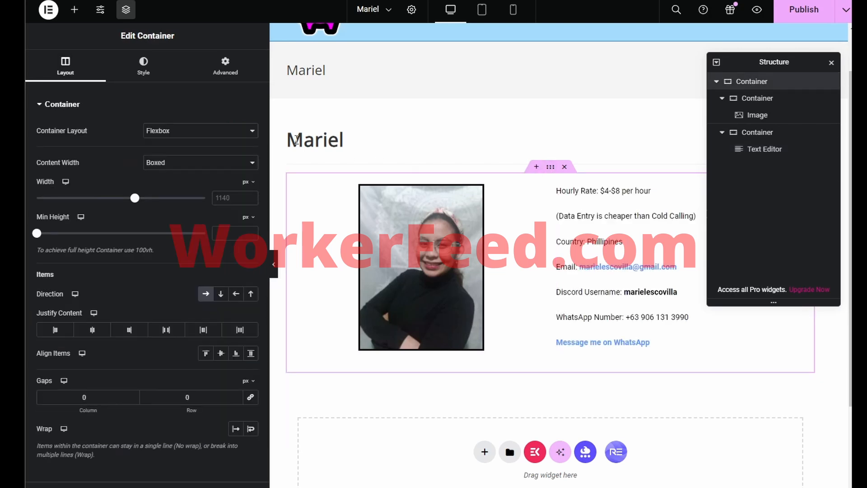
pyautogui.click(145, 68)
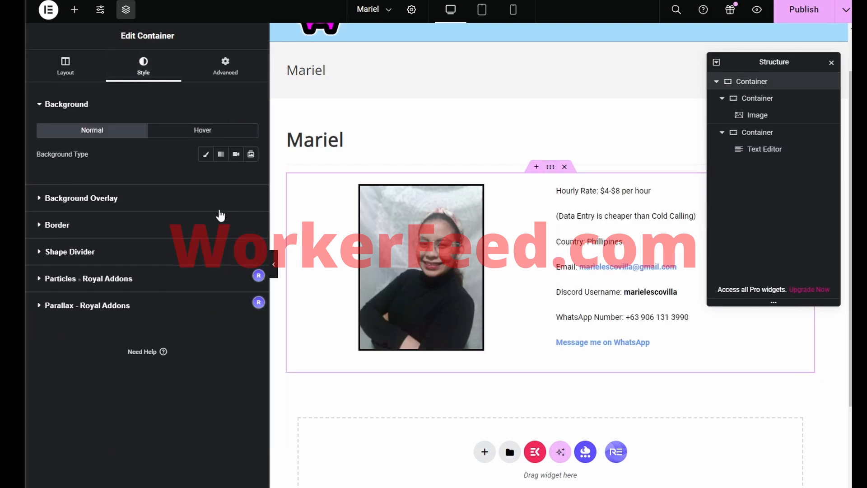
pyautogui.click(221, 154)
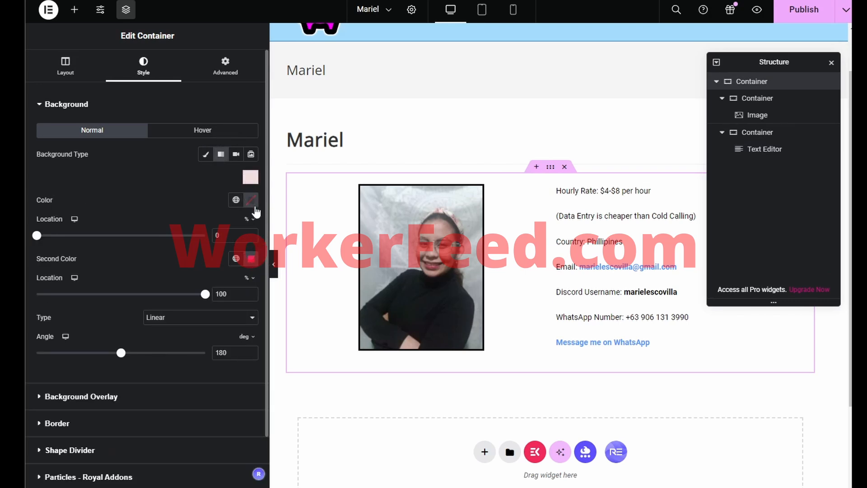
pyautogui.click(253, 203)
pyautogui.click(267, 336)
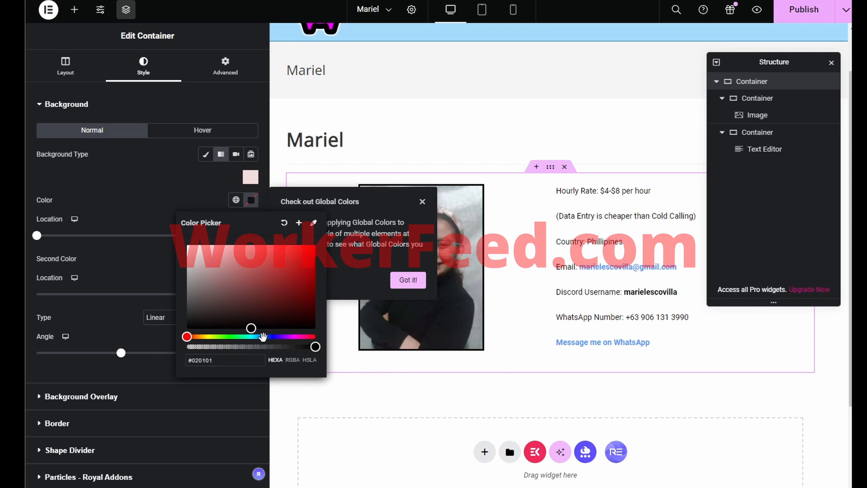
pyautogui.moveTo(273, 312)
pyautogui.mouseDown()
pyautogui.moveTo(280, 287)
pyautogui.moveTo(225, 243)
pyautogui.mouseUp()
pyautogui.click(271, 252)
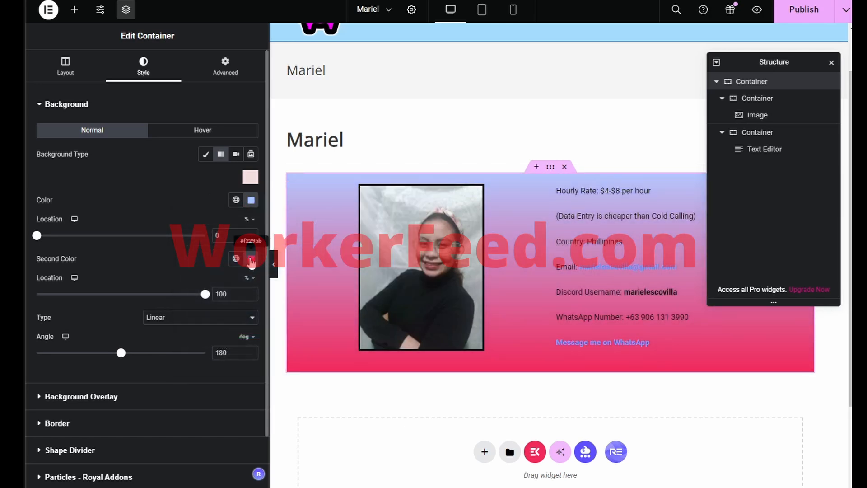
# Step: Set the gradient's second colour to a light, mostly transparent blue
pyautogui.click(251, 259)
pyautogui.click(262, 395)
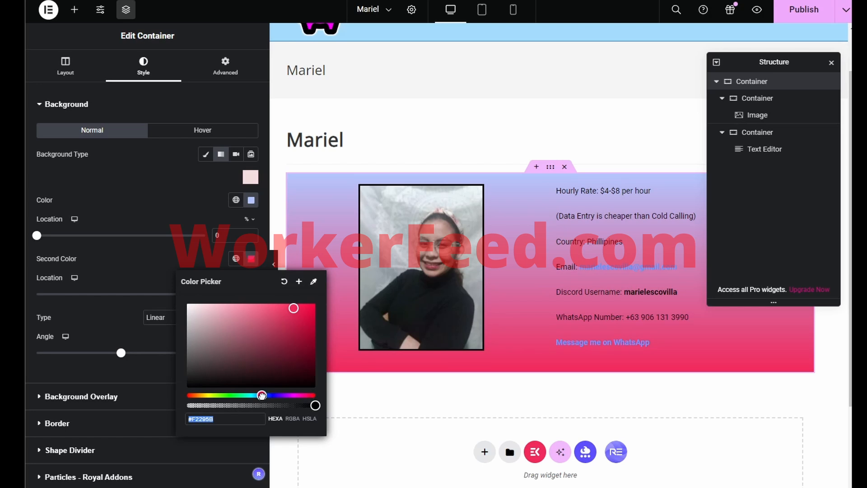
pyautogui.moveTo(294, 309); pyautogui.dragTo(267, 304)
pyautogui.moveTo(315, 405); pyautogui.dragTo(223, 405)
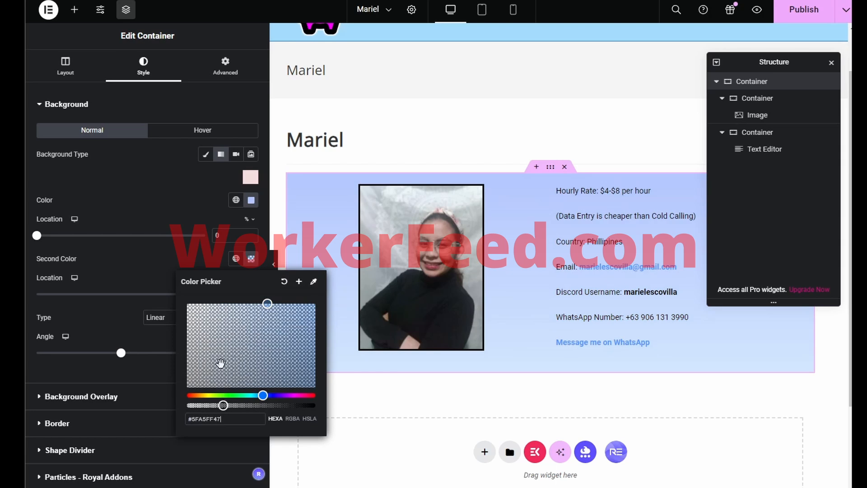
pyautogui.click(193, 205)
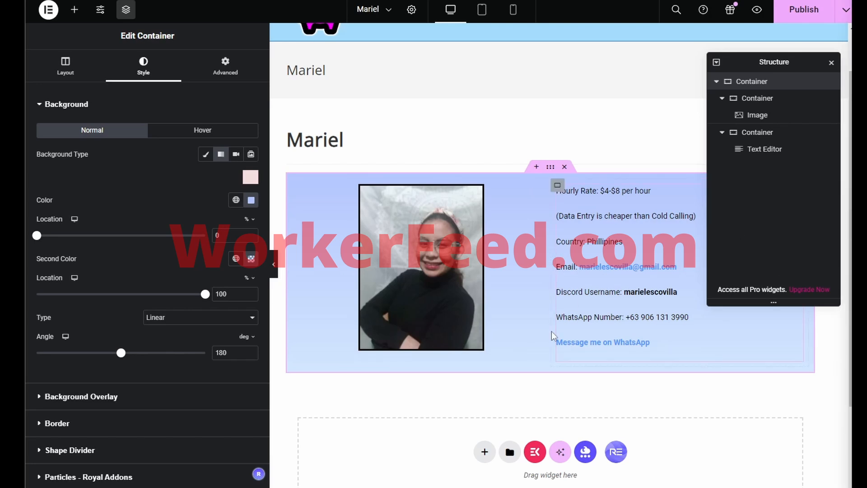
pyautogui.scroll(-1, 552, 335)
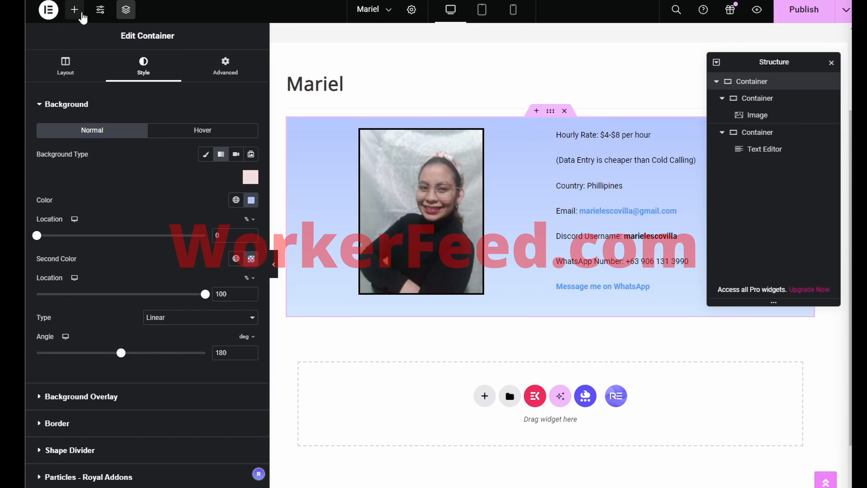
pyautogui.click(75, 10)
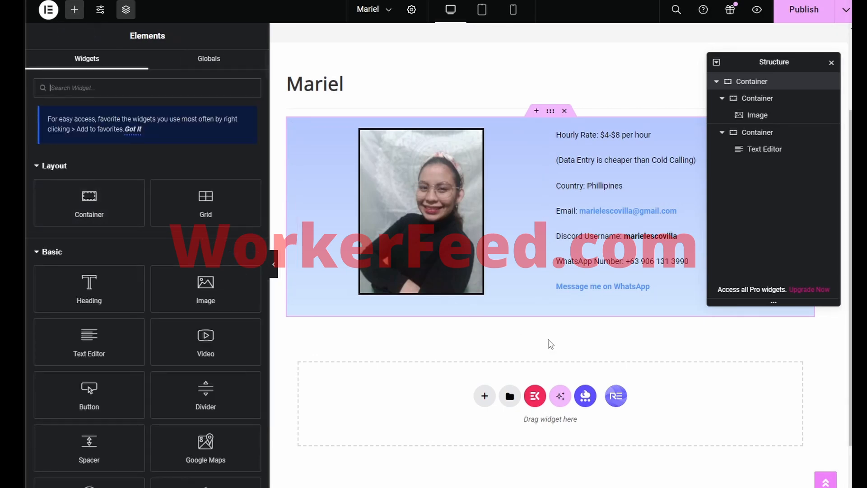
# Step: Add a flexbox container with a two-column structure below the gradient profile block
pyautogui.click(485, 398)
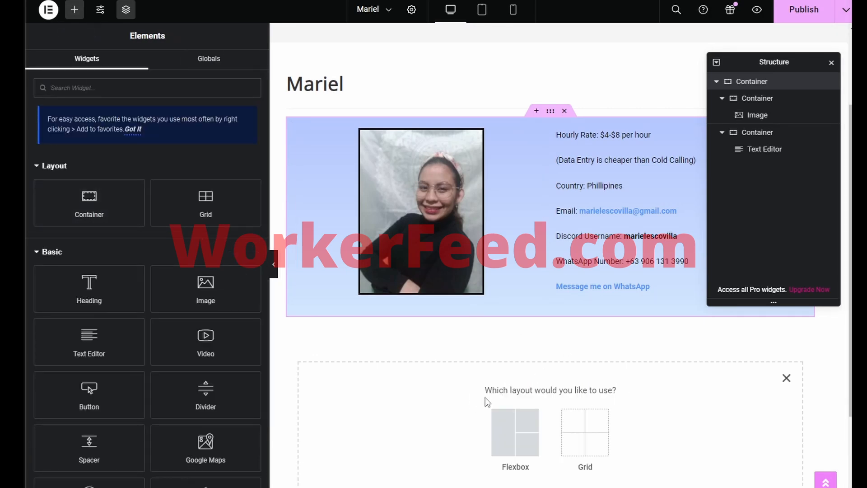
pyautogui.click(503, 422)
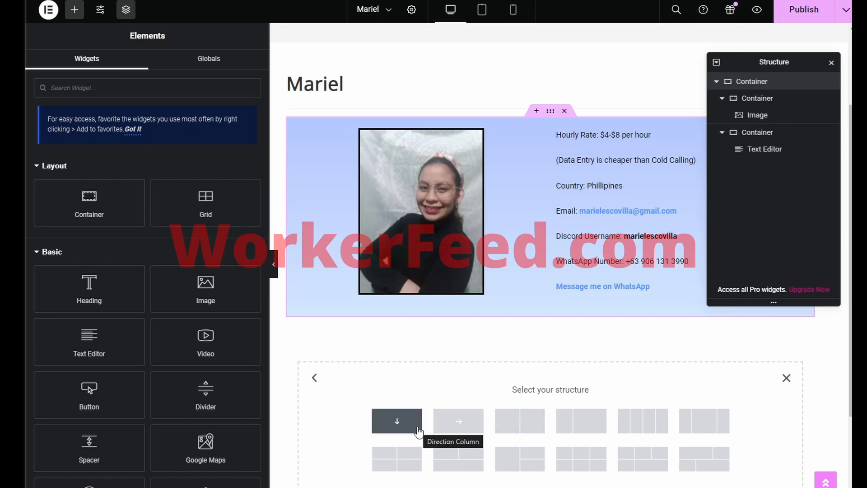
pyautogui.click(507, 432)
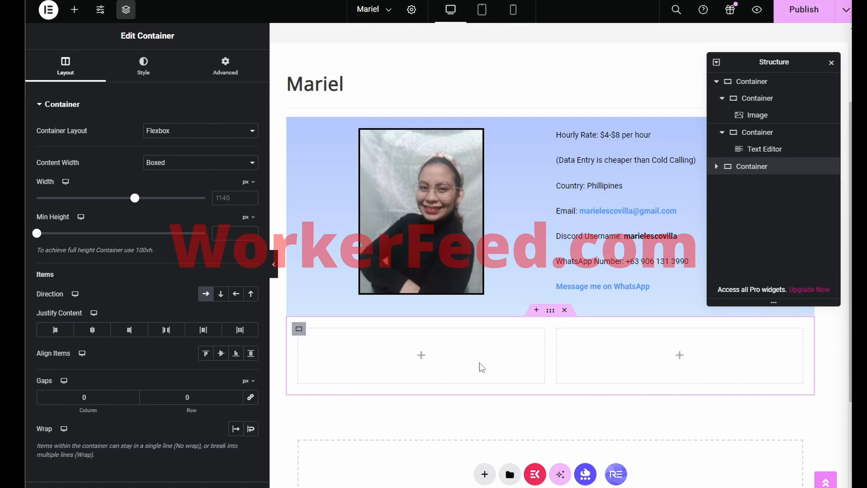
# Step: Drop a Text Editor into the left column and paste the EXPERTISE skills list over its placeholder
pyautogui.click(75, 10)
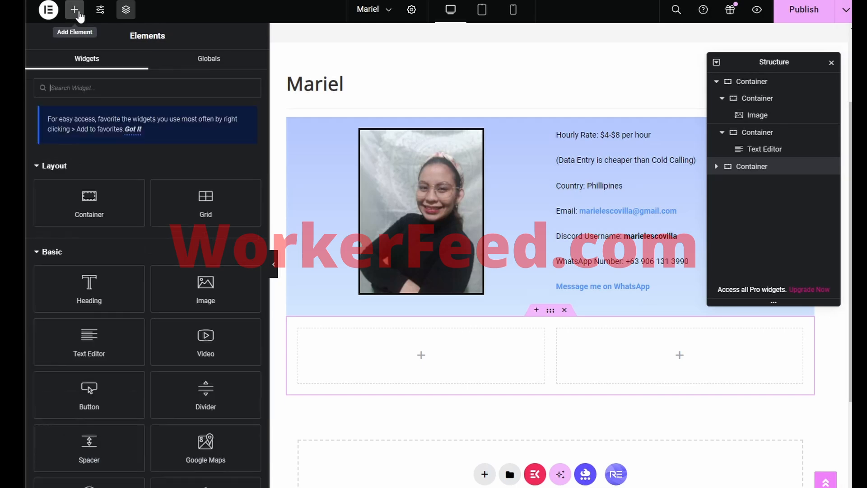
pyautogui.moveTo(101, 347); pyautogui.dragTo(413, 367)
pyautogui.moveTo(164, 241); pyautogui.dragTo(68, 189)
pyautogui.hotkey('ctrl', 'a')
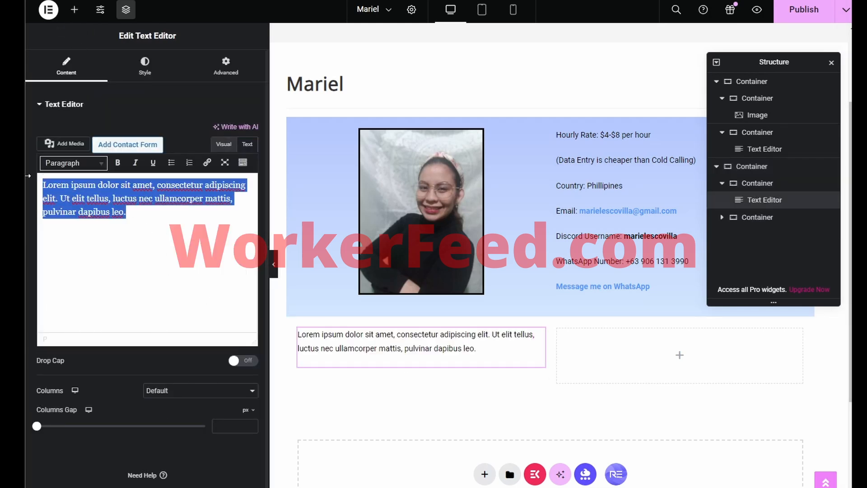
pyautogui.write('EXPERTISE Customer Service Email Marketing Cold Calling Appointment Setting Lead Generation Skip Tracing Client Relations Operations Management Email Management Calendar Management Data entry CRM management Social media management Research and market analysis Document preparation and formatting Report generation Follow-up calls and emails Task prioritization and organization Multitasking and time management Team coordination and collaboration Training and onboarding assistance')
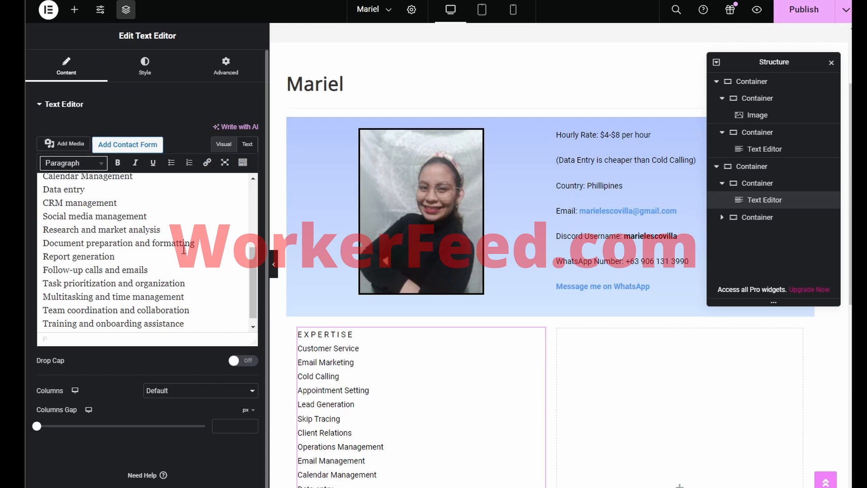
# Step: Make only the EXPERTISE line a Heading 2
pyautogui.scroll(3, 182, 247)
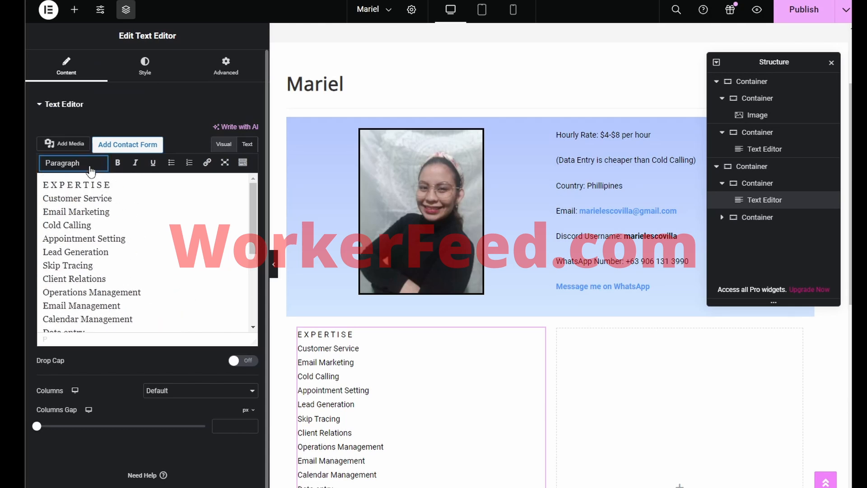
pyautogui.click(72, 162)
pyautogui.click(94, 223)
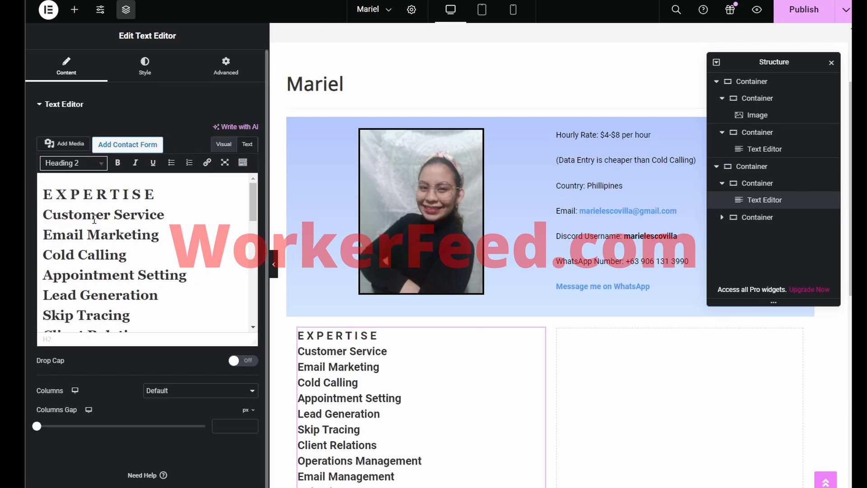
pyautogui.hotkey('ctrl', 'z')
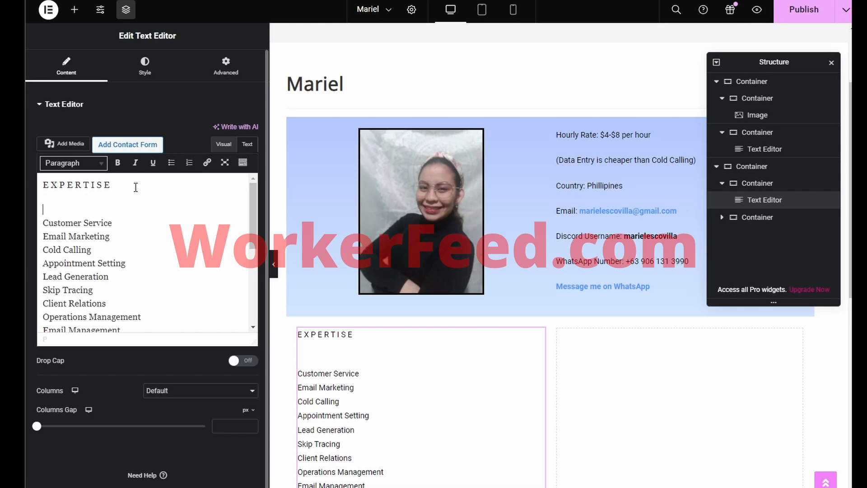
pyautogui.click(72, 162)
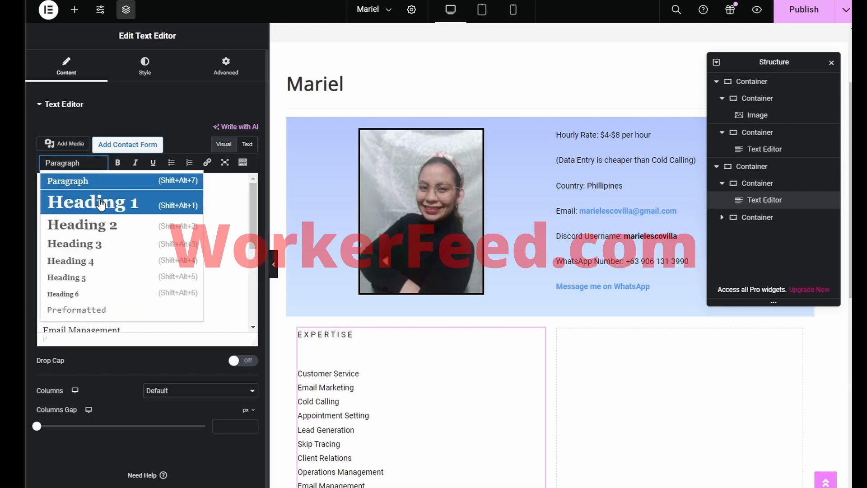
pyautogui.click(97, 223)
# Step: Tidy the line breaks so Customer Service stays on its own line below the heading
pyautogui.click(100, 221)
pyautogui.press('BackSpace')
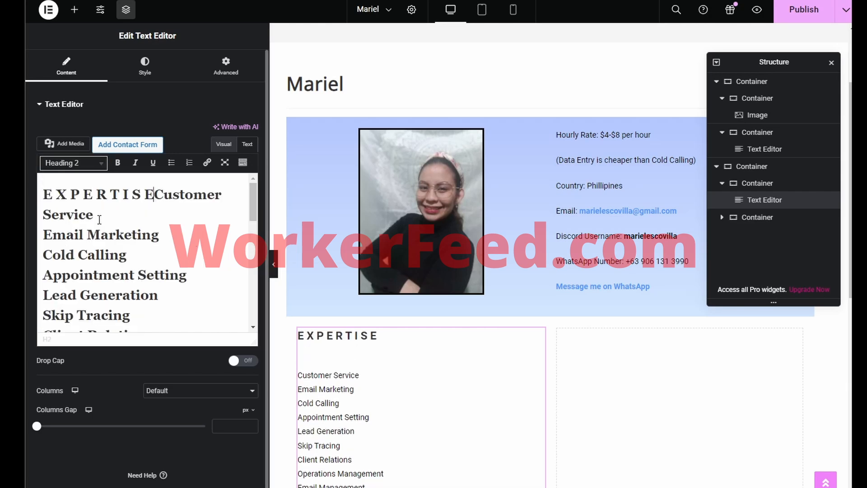
pyautogui.press('Return')
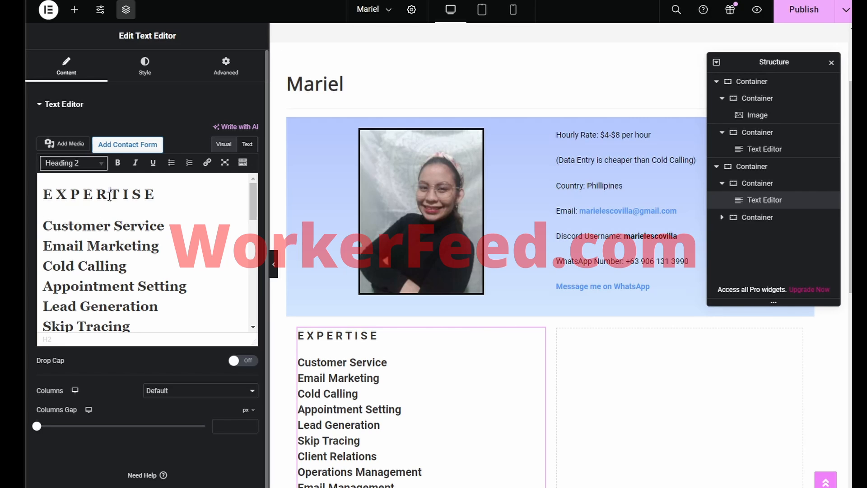
pyautogui.click(173, 211)
pyautogui.press('Home')
pyautogui.press('BackSpace')
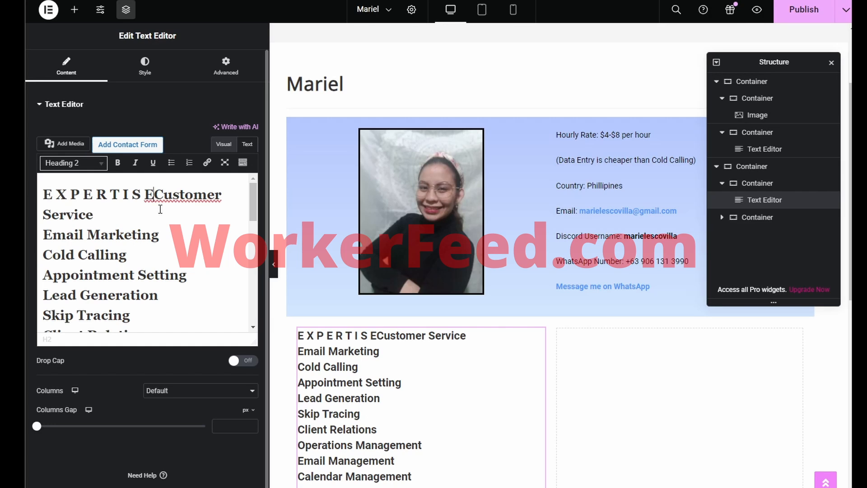
pyautogui.hotkey('ctrl', 'z')
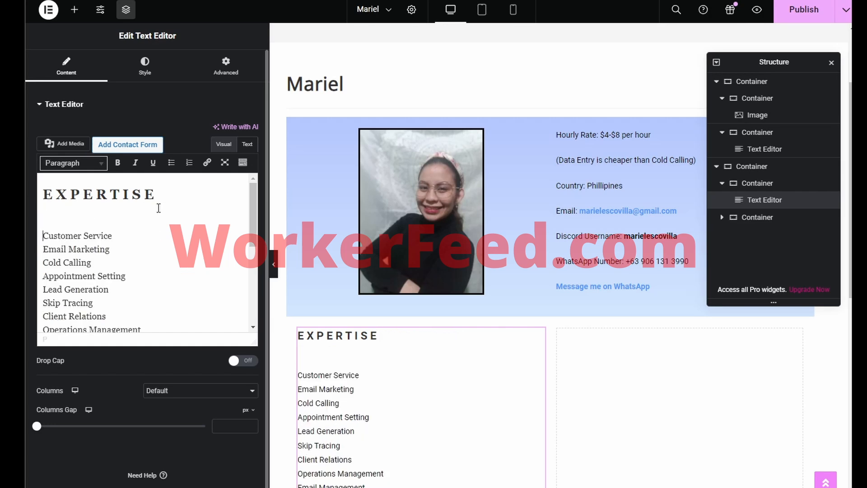
pyautogui.press('BackSpace')
pyautogui.press('BackSpace')
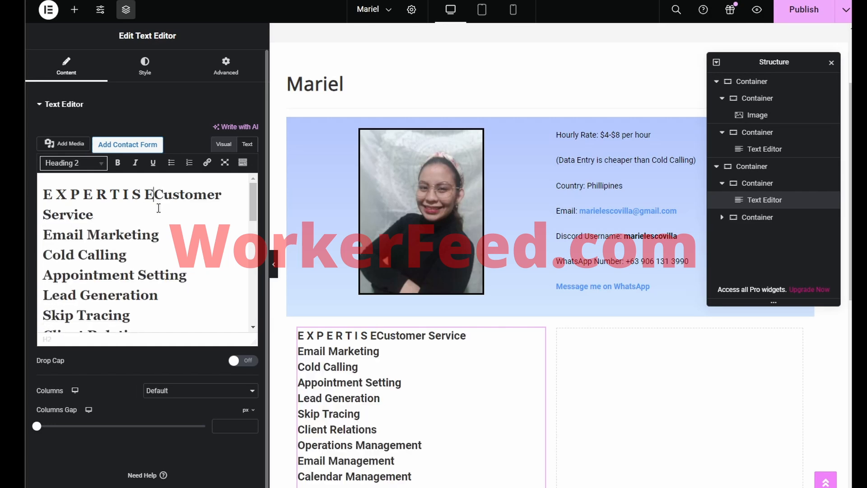
pyautogui.hotkey('ctrl', 'z')
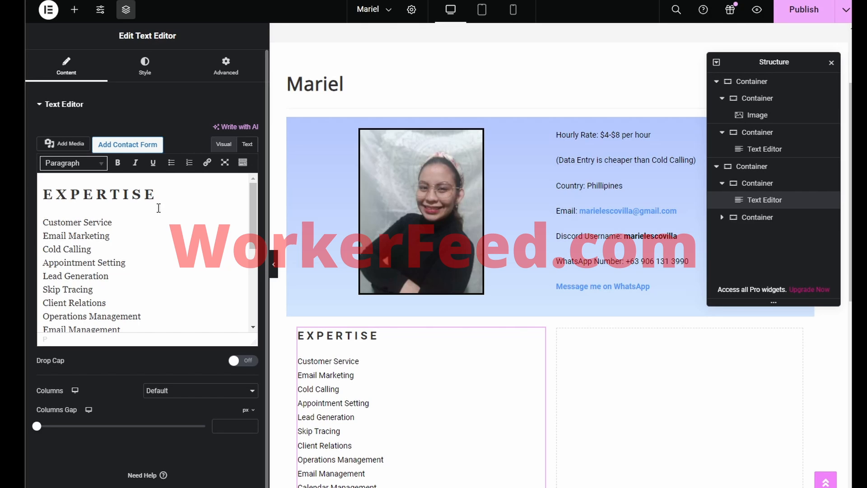
pyautogui.scroll(-3, 573, 371)
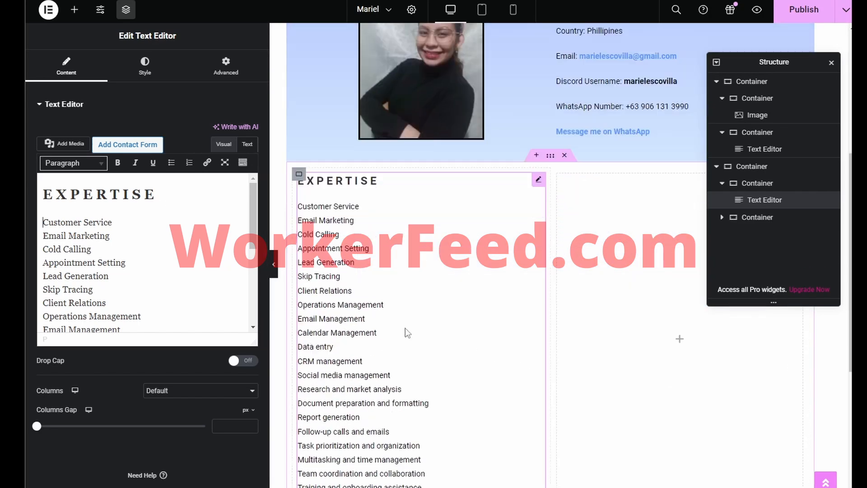
pyautogui.scroll(-5, 68, 237)
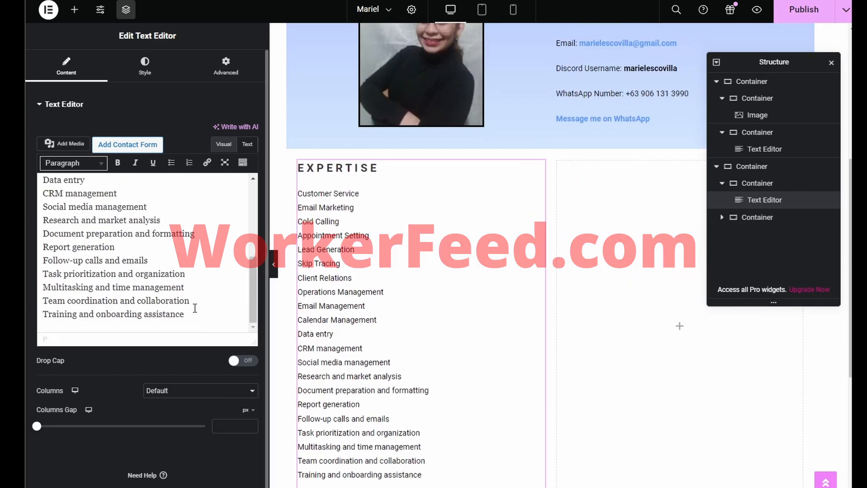
# Step: Try a bulleted list on the Expertise lines, then undo it to keep plain unbulleted skills
pyautogui.hotkey('ctrl', 'a')
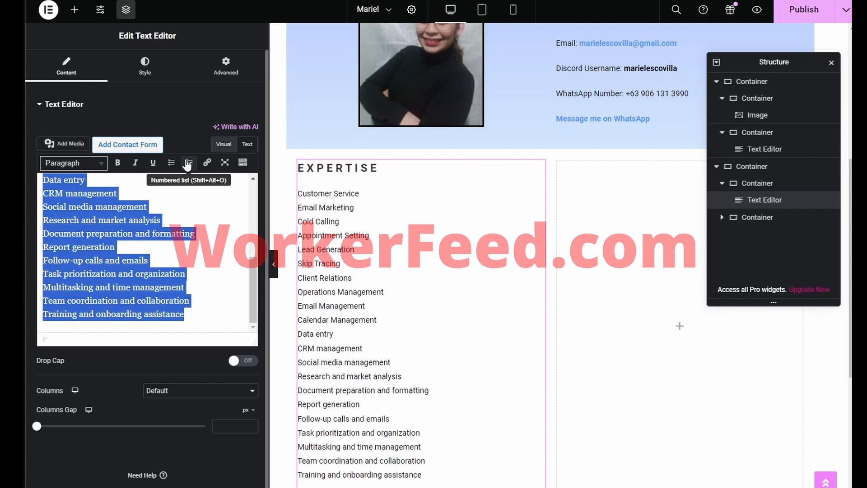
pyautogui.click(241, 164)
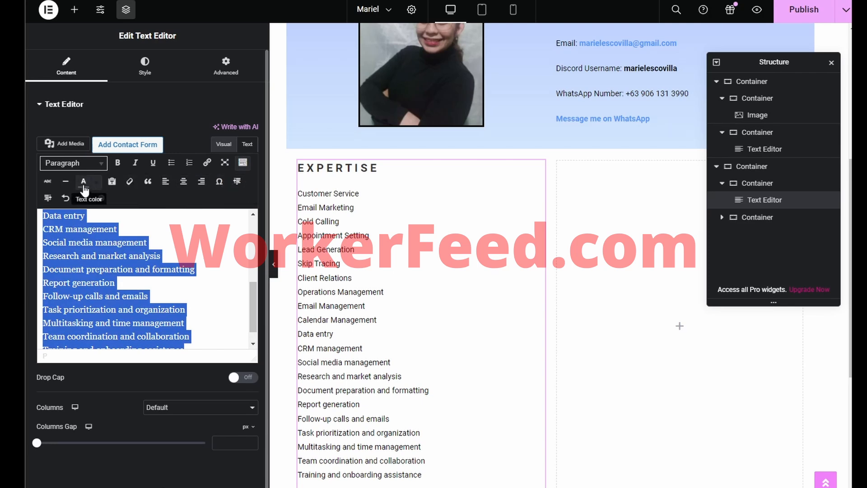
pyautogui.click(172, 163)
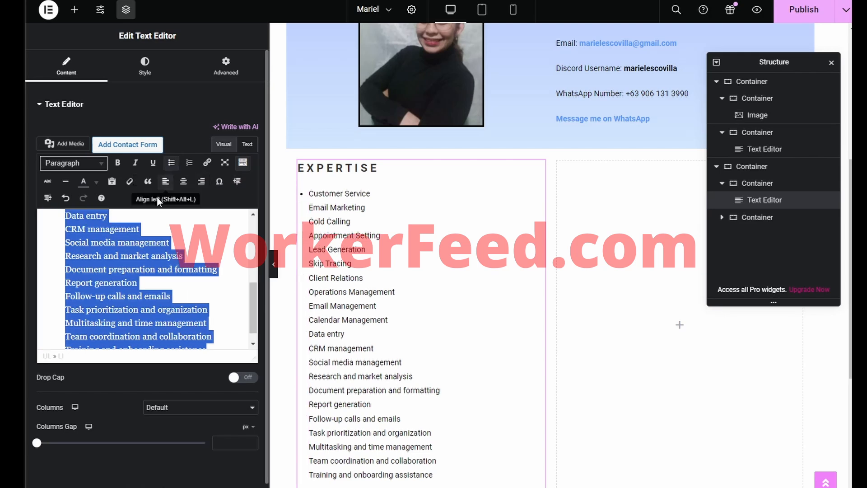
pyautogui.scroll(5, 135, 271)
pyautogui.click(61, 266)
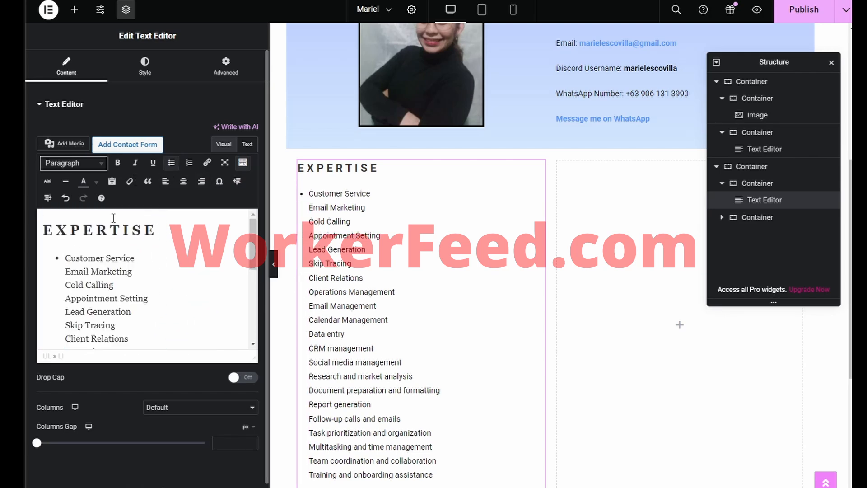
pyautogui.click(170, 164)
pyautogui.click(169, 164)
pyautogui.hotkey('ctrl', 'z')
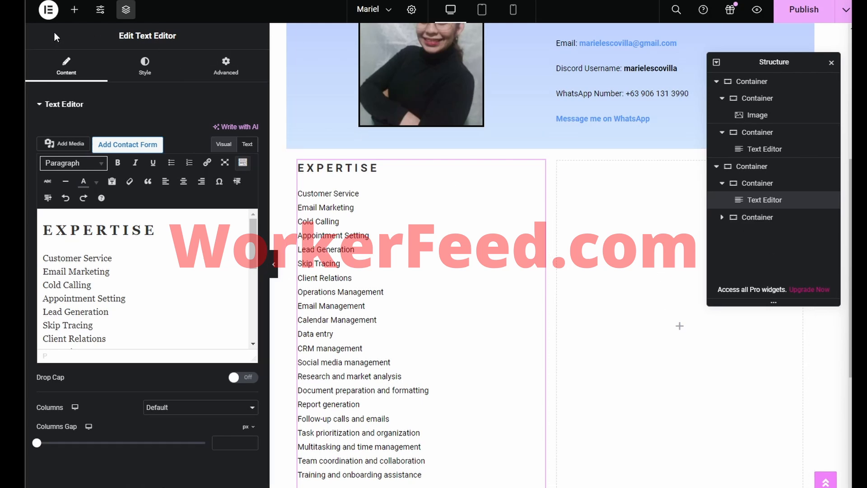
pyautogui.click(74, 11)
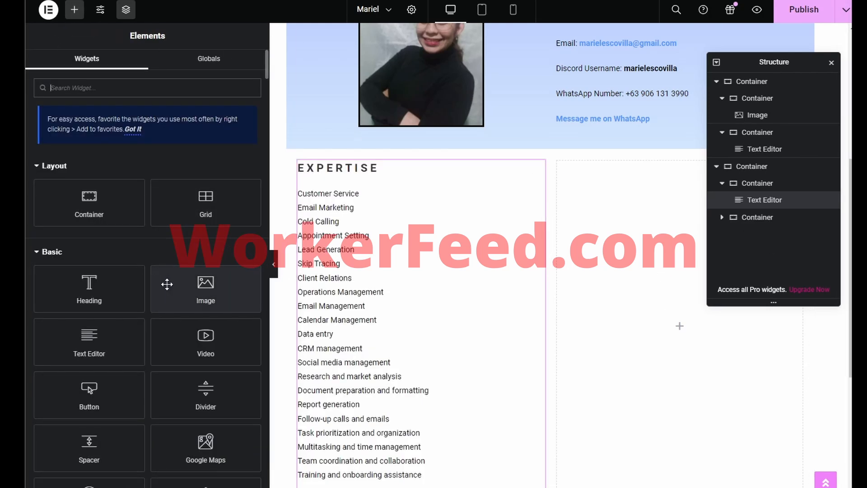
pyautogui.moveTo(89, 339); pyautogui.dragTo(654, 328)
pyautogui.moveTo(197, 260); pyautogui.dragTo(40, 213)
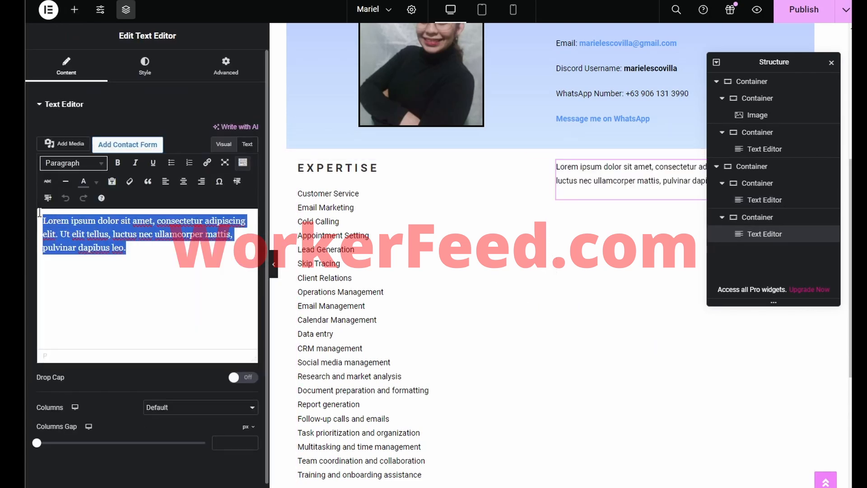
pyautogui.write('SKILLS Communication Skills Time Management Organization Attention to Detail Adaptability Problem-Solving Multitasking Tech-Savviness Professionalism Reliability Initiative Confidentiality Customer Service Research Skills Writing and Editing Social Media Management Basic Graphic Design Basic Video Editing Calendar Management Email Management Data Entry Project Management Basic Accounting Scheduling Team Collaboration Knowledge of Virtual Tools and Software')
pyautogui.scroll(5, 144, 233)
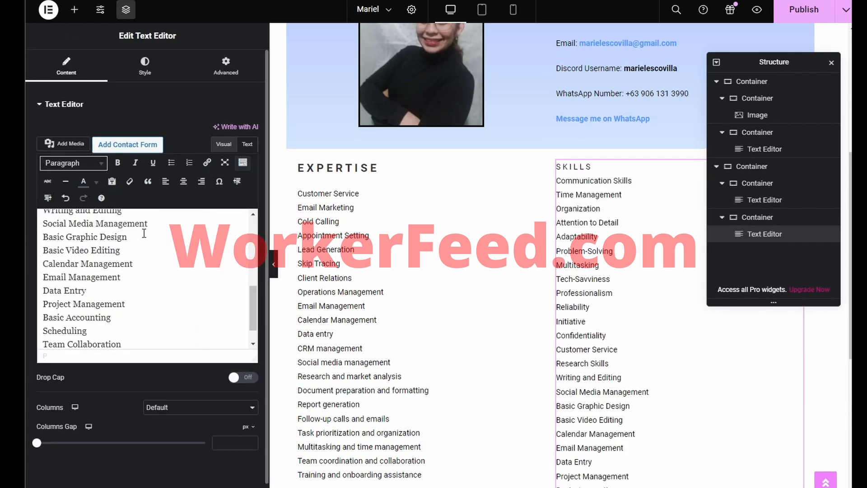
pyautogui.press('Return')
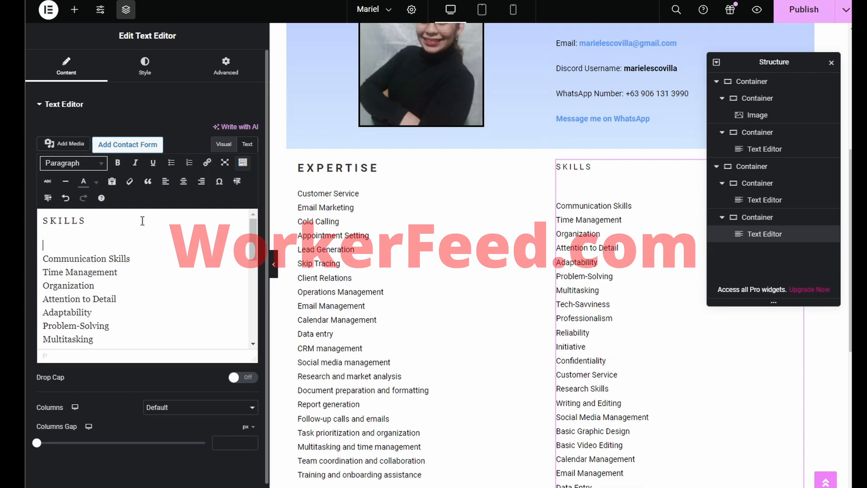
pyautogui.press('BackSpace')
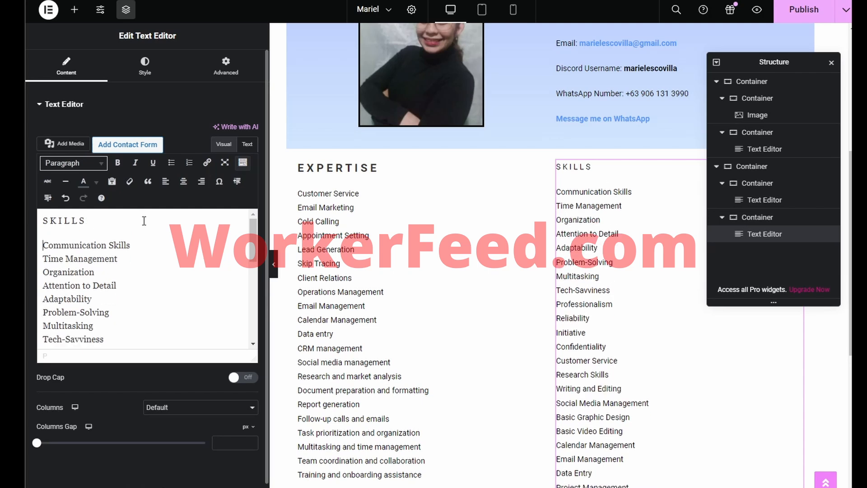
pyautogui.click(72, 163)
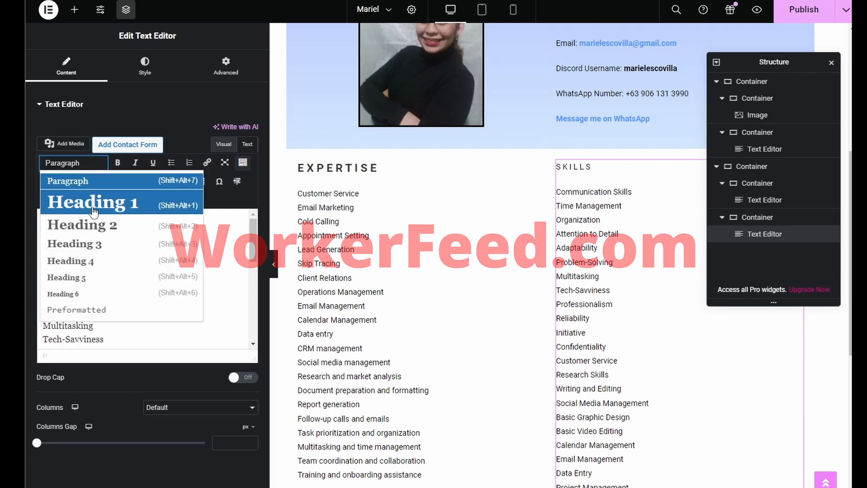
pyautogui.click(89, 225)
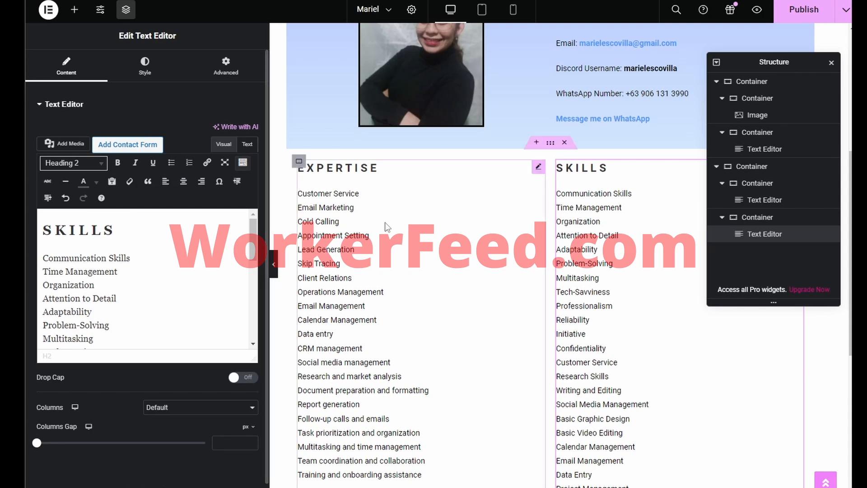
pyautogui.scroll(-7, 507, 231)
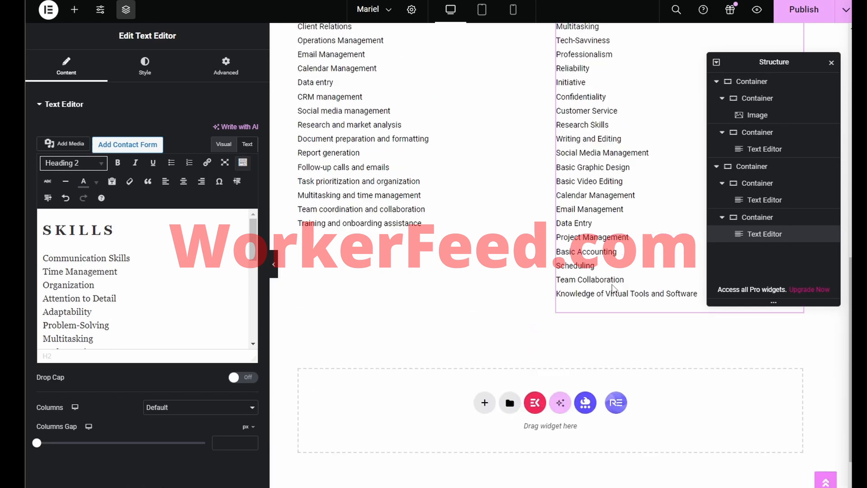
# Step: Add a single-column flexbox container holding a centre-aligned 'Experience' heading
pyautogui.click(484, 324)
pyautogui.click(494, 356)
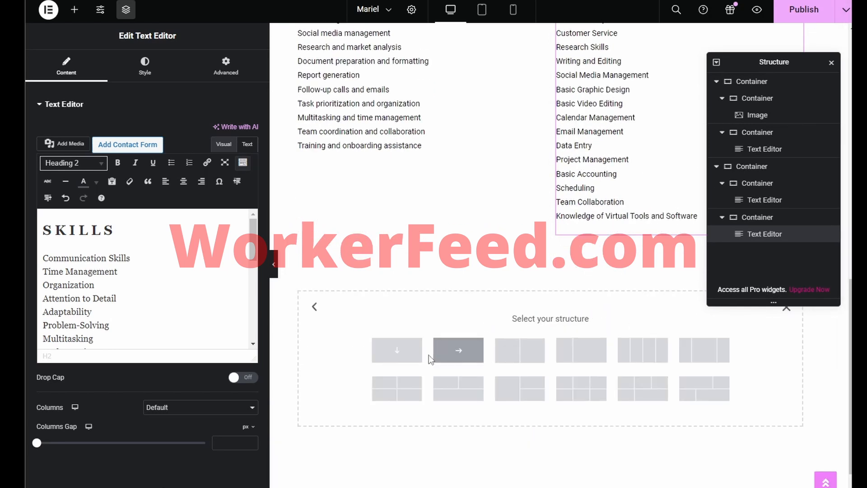
pyautogui.click(414, 357)
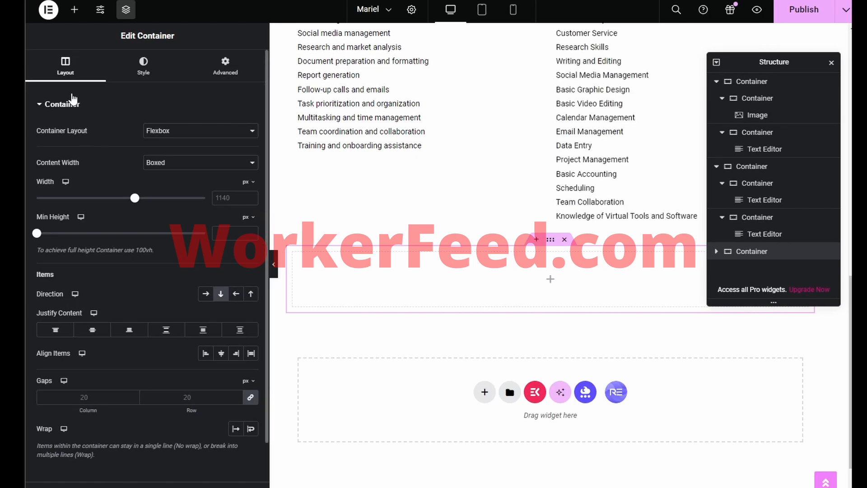
pyautogui.click(74, 9)
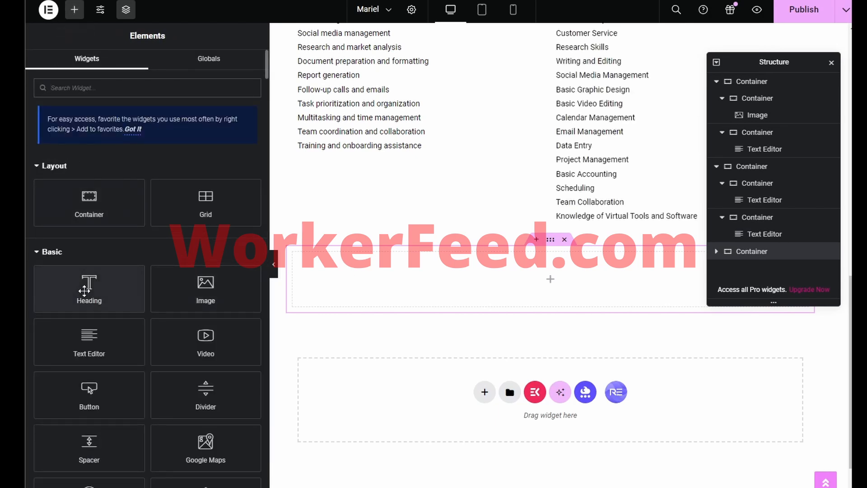
pyautogui.moveTo(89, 289); pyautogui.dragTo(517, 277)
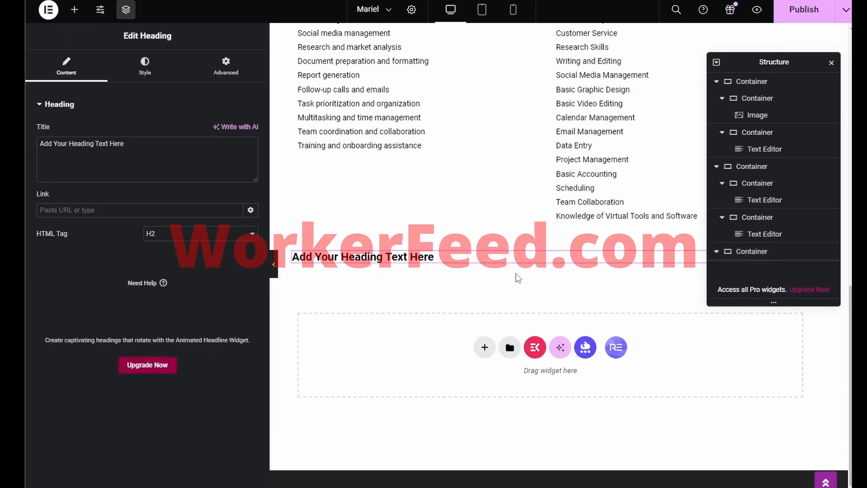
pyautogui.tripleClick(147, 162)
pyautogui.write('Exper')
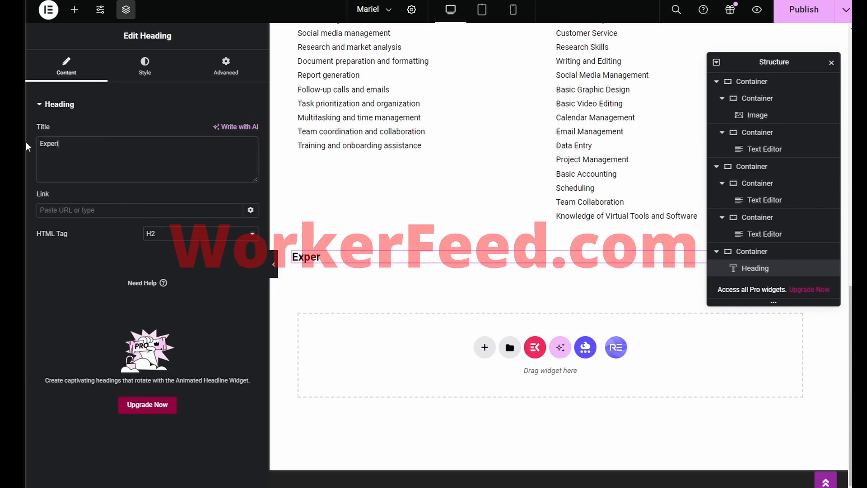
pyautogui.write('ience')
pyautogui.click(136, 64)
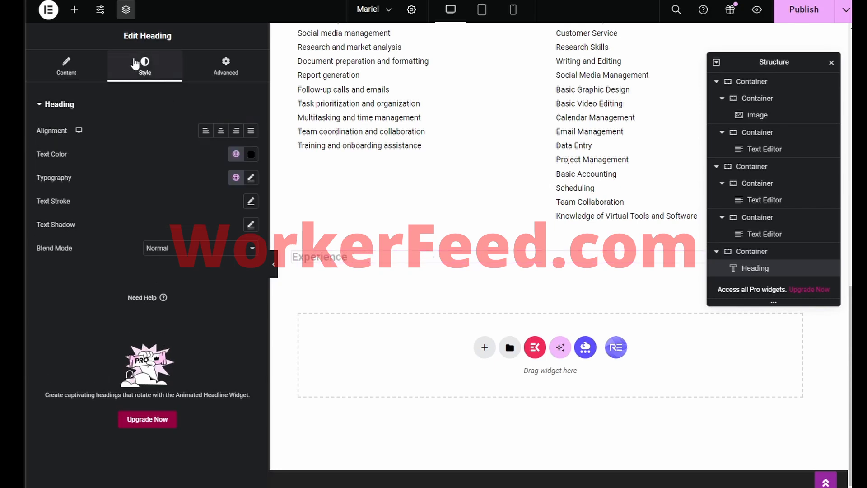
pyautogui.click(221, 131)
# Step: Add a Text Editor under 'Experience' and paste the resume's job history over its placeholder
pyautogui.click(75, 10)
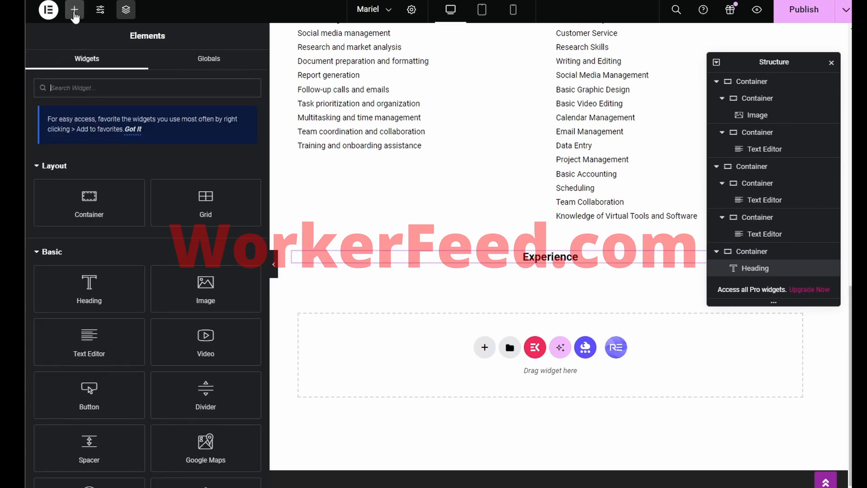
pyautogui.moveTo(91, 341); pyautogui.dragTo(548, 262)
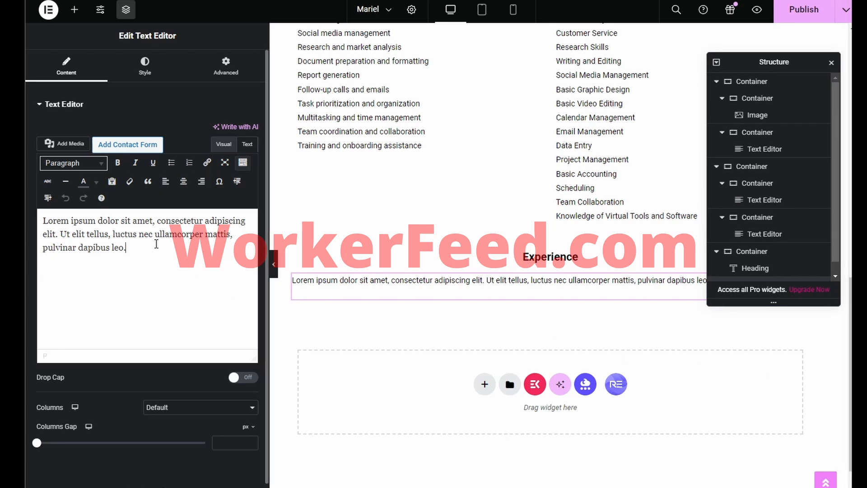
pyautogui.click(157, 247)
pyautogui.hotkey('ctrl', 'a')
pyautogui.hotkey('ctrl', 'v')
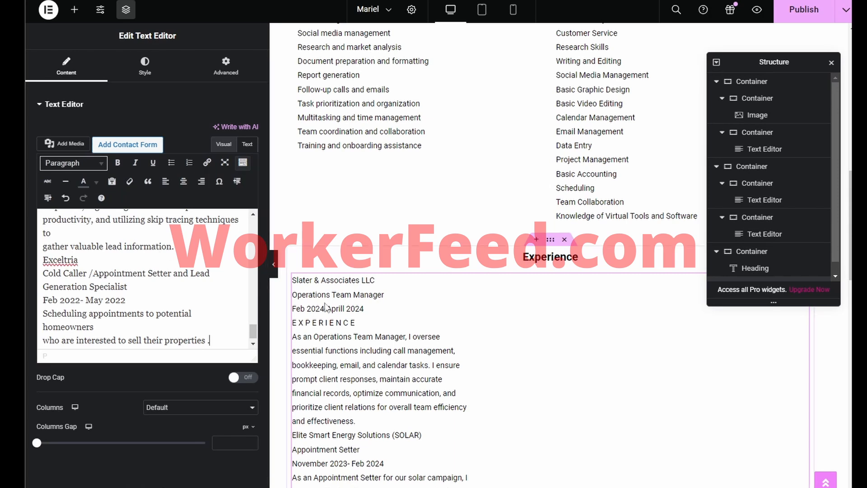
pyautogui.scroll(-4, 399, 312)
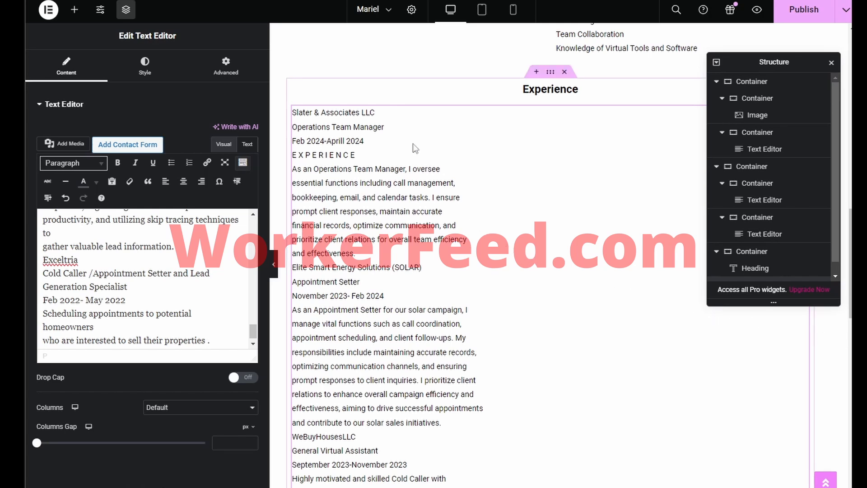
pyautogui.click(359, 158)
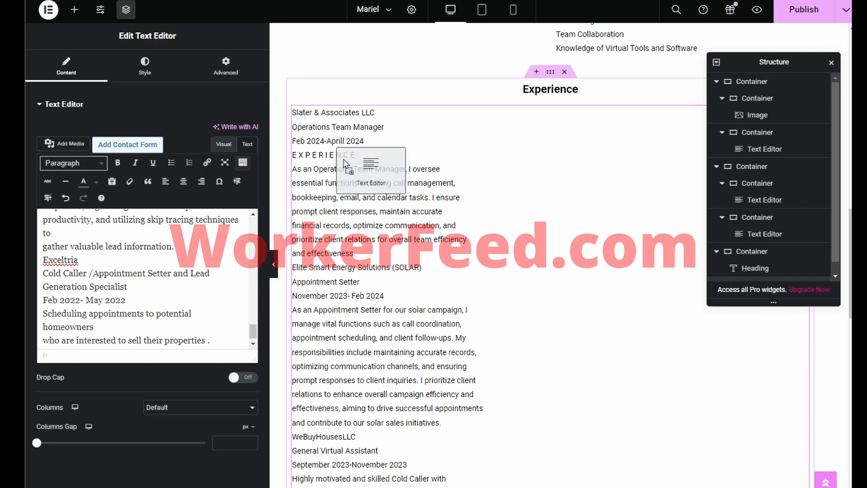
pyautogui.click(329, 158)
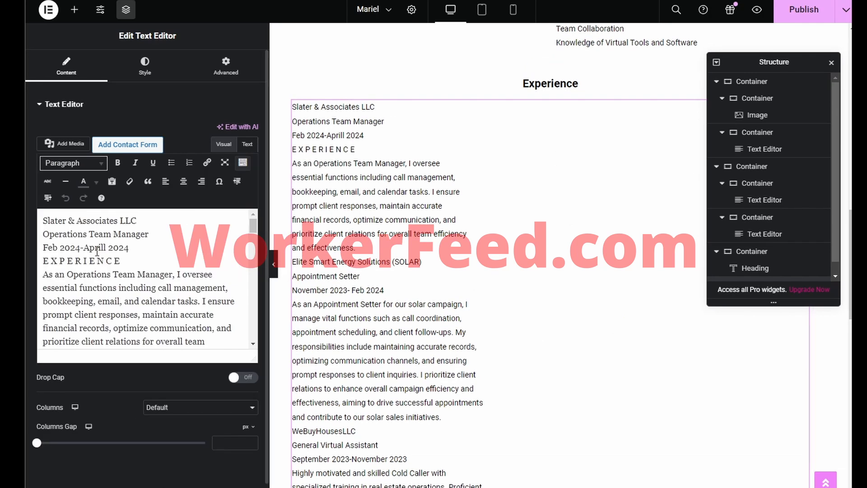
# Step: Delete the stray EXPERIENCE line and correct the 'Aprill' typo to 'April'
pyautogui.moveTo(120, 260); pyautogui.dragTo(46, 265)
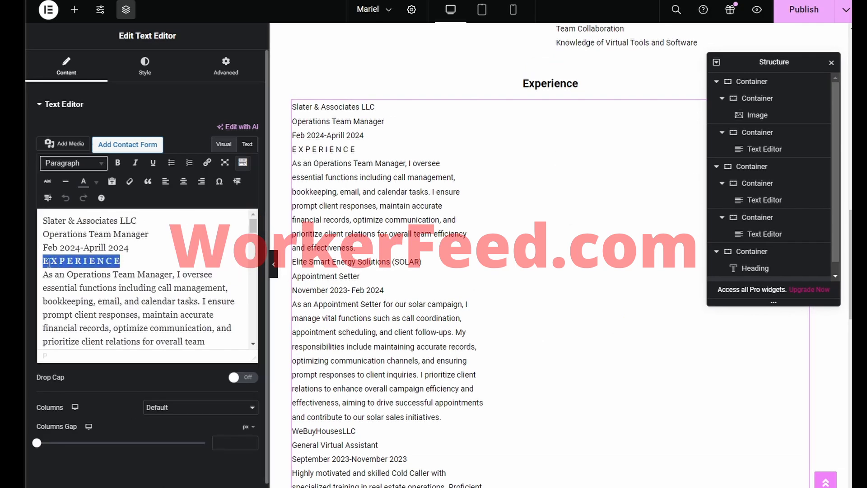
pyautogui.press('BackSpace')
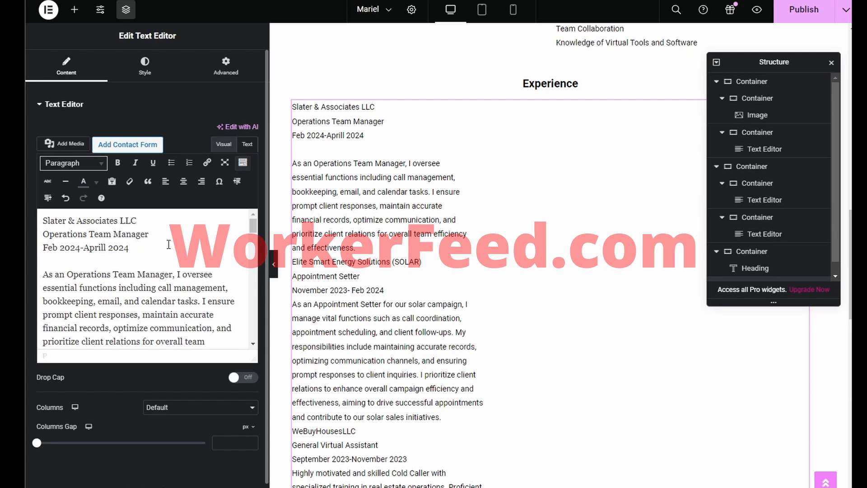
pyautogui.press('BackSpace')
# Step: Bold the first two jobs' company, title and date lines and add blank lines around them
pyautogui.moveTo(145, 250); pyautogui.dragTo(45, 222)
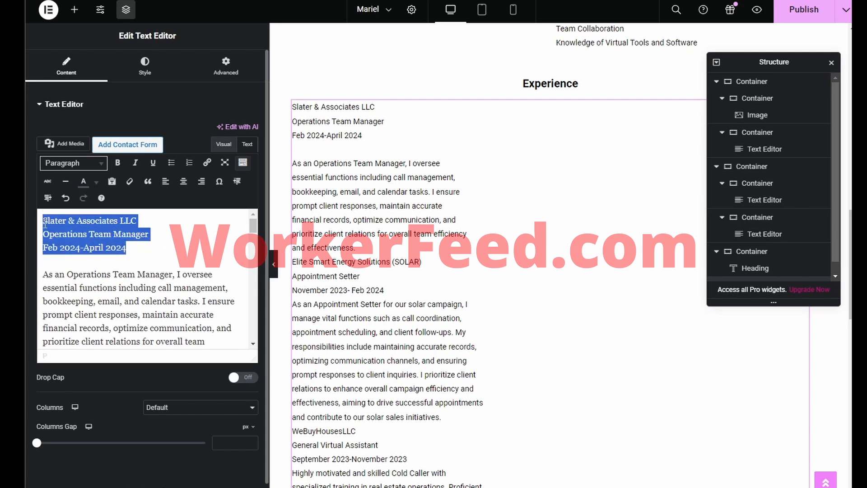
pyautogui.hotkey('ctrl', 'b')
pyautogui.scroll(-3, 118, 257)
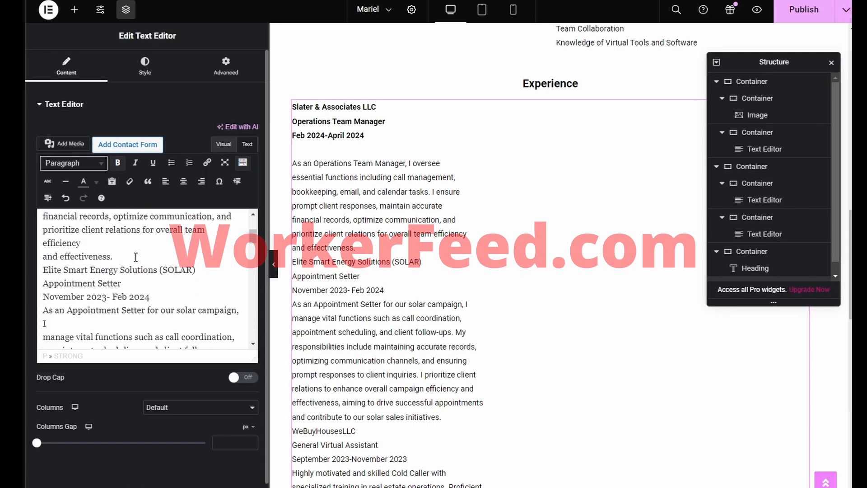
pyautogui.click(137, 255)
pyautogui.press('Return')
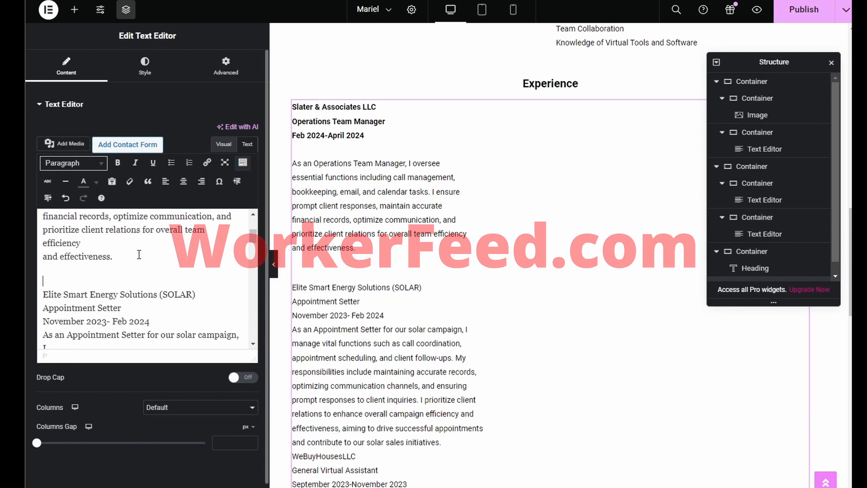
pyautogui.moveTo(154, 323); pyautogui.dragTo(45, 296)
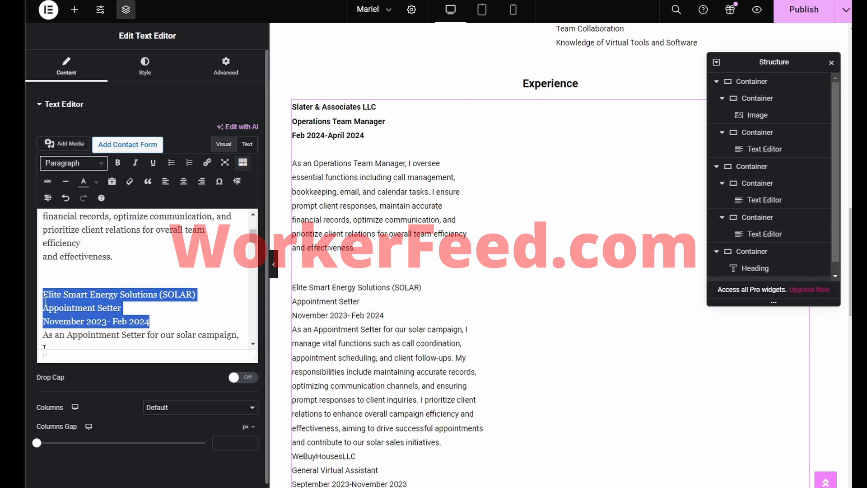
pyautogui.hotkey('ctrl', 'b')
pyautogui.click(170, 327)
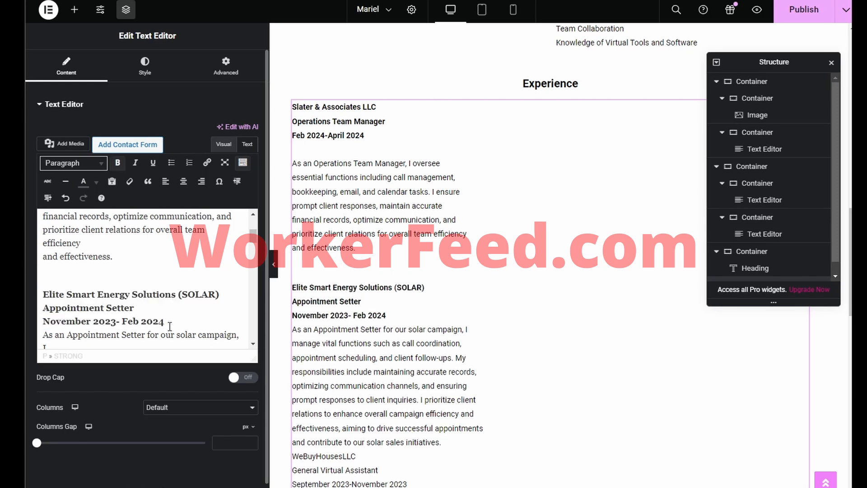
pyautogui.press('Return')
# Step: Bold the WeBuyHousesLLC company, title and date lines, with blank lines before and after
pyautogui.scroll(-1, 178, 324)
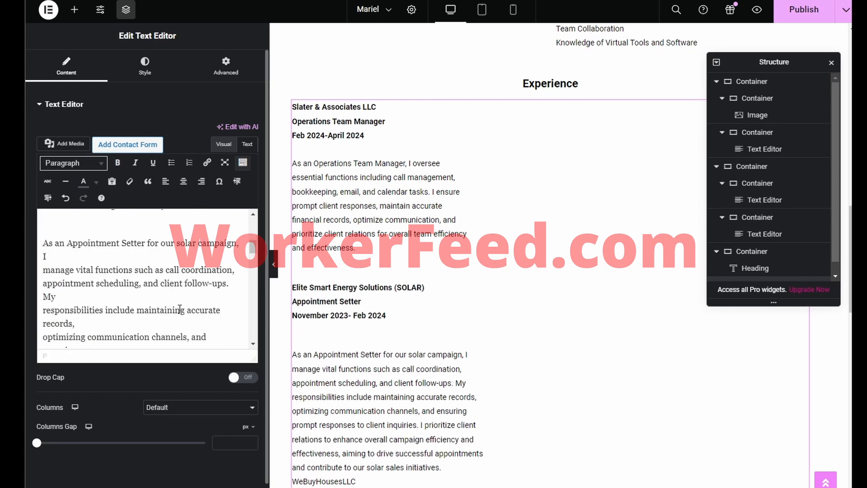
pyautogui.scroll(-5, 179, 309)
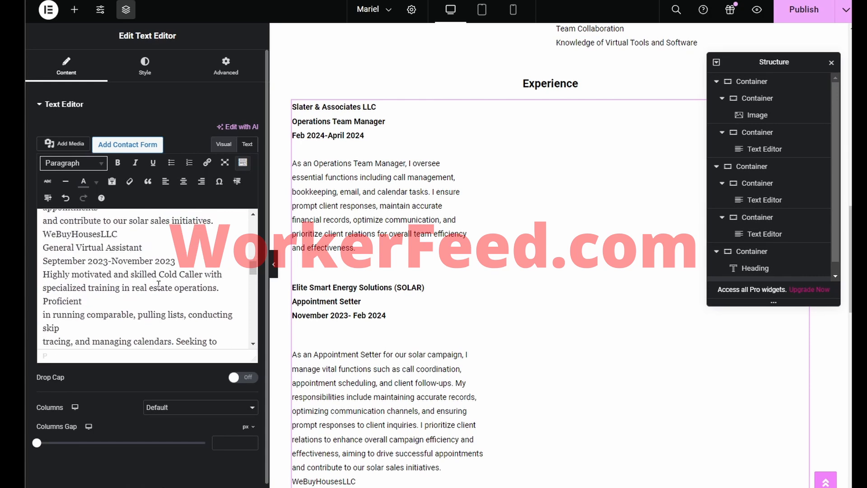
pyautogui.moveTo(181, 264); pyautogui.dragTo(60, 233)
pyautogui.hotkey('ctrl', 'b')
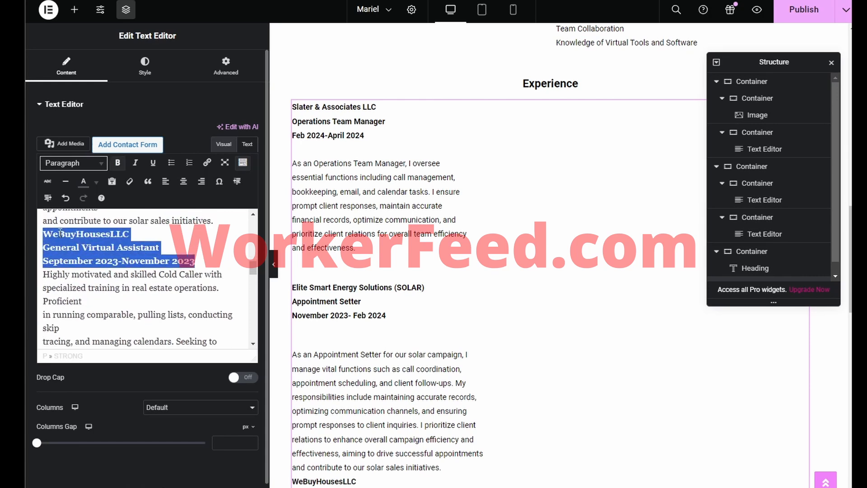
pyautogui.click(218, 220)
pyautogui.press('Return')
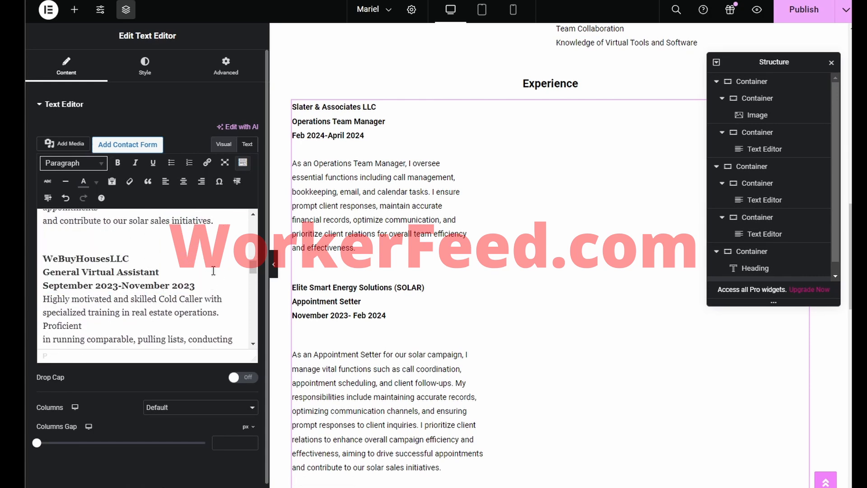
pyautogui.click(214, 281)
pyautogui.press('Return')
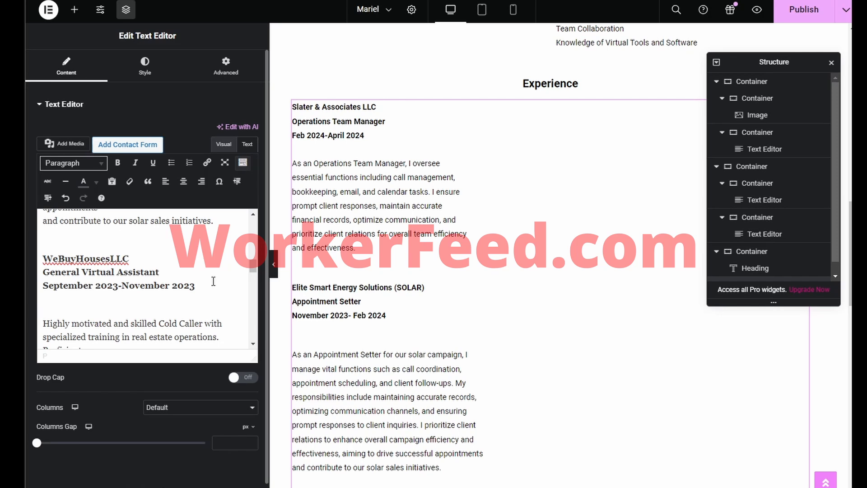
# Step: Bold the LeadsCompanion header lines and add blank lines before and after them
pyautogui.scroll(-5, 213, 281)
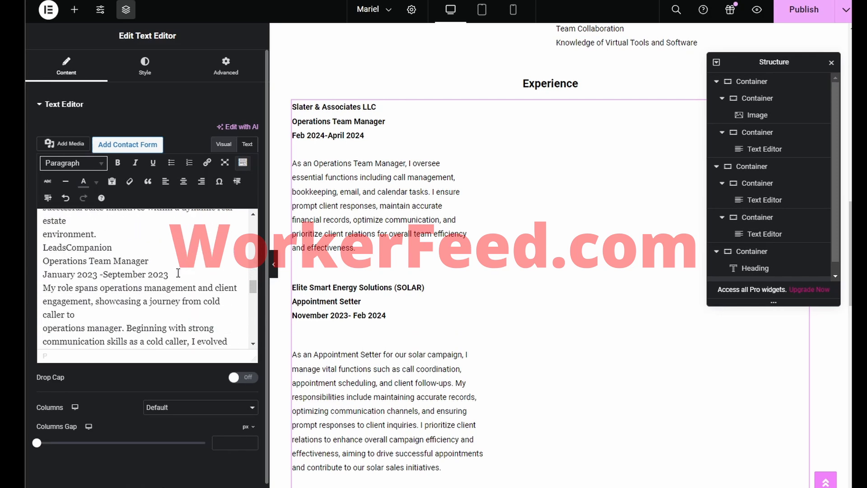
pyautogui.moveTo(178, 276); pyautogui.dragTo(39, 248)
pyautogui.hotkey('ctrl', 'b')
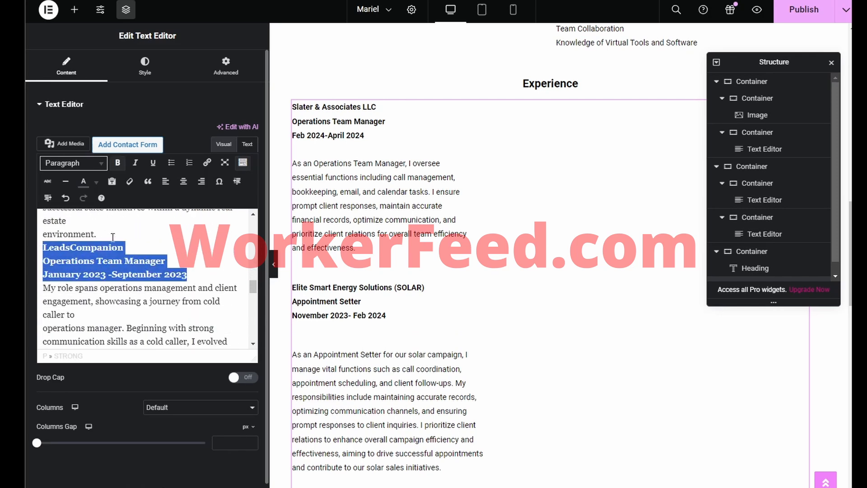
pyautogui.click(116, 234)
pyautogui.press('Return')
pyautogui.click(195, 289)
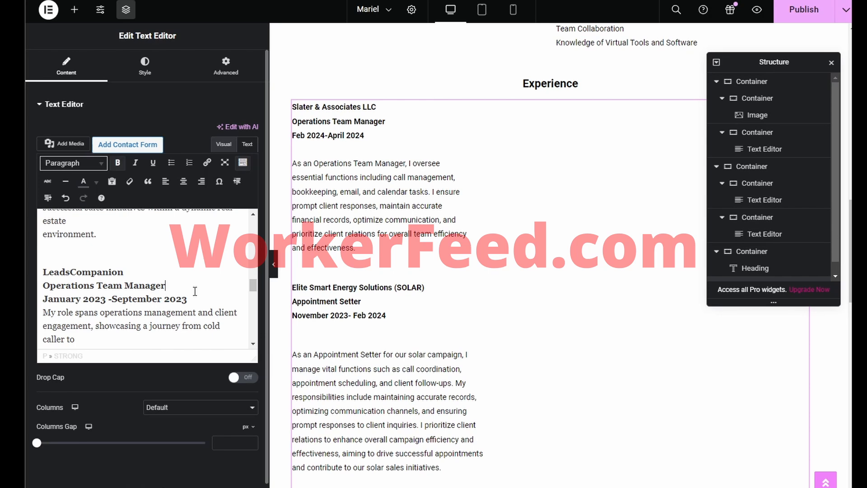
pyautogui.press('Return')
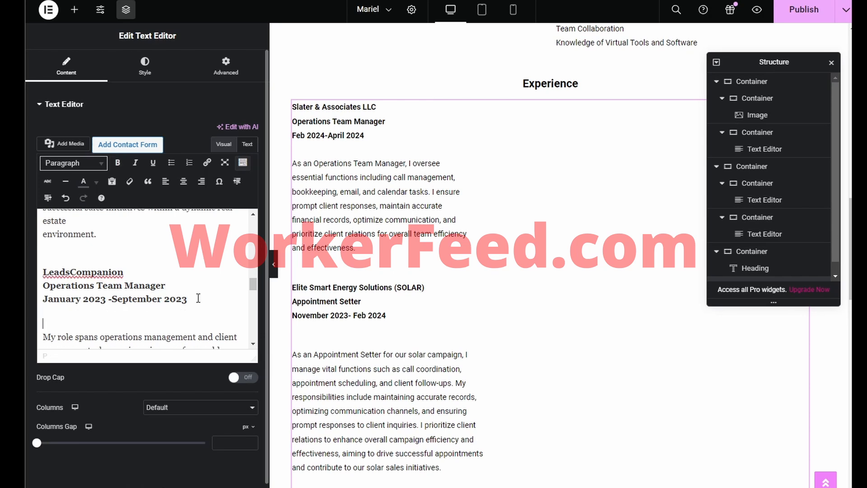
# Step: Bold The Causey Group header lines (April 2023- July 2023) and space the entry with blank lines
pyautogui.scroll(-7, 192, 294)
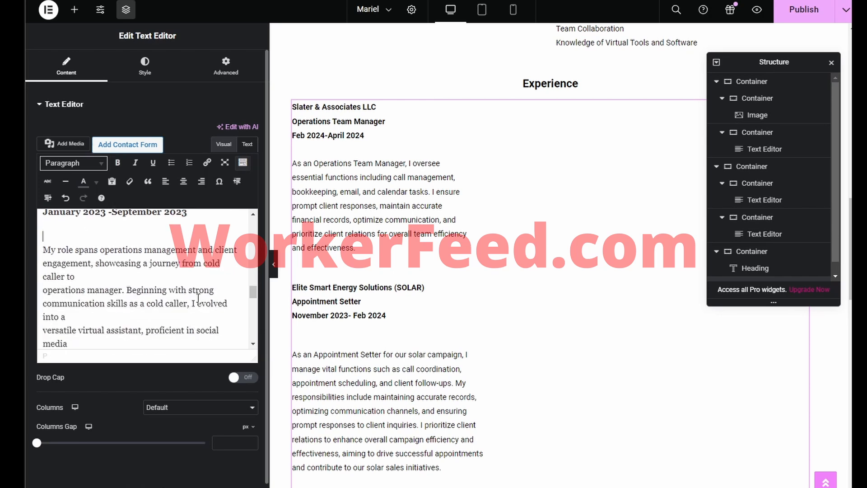
pyautogui.scroll(-3, 183, 289)
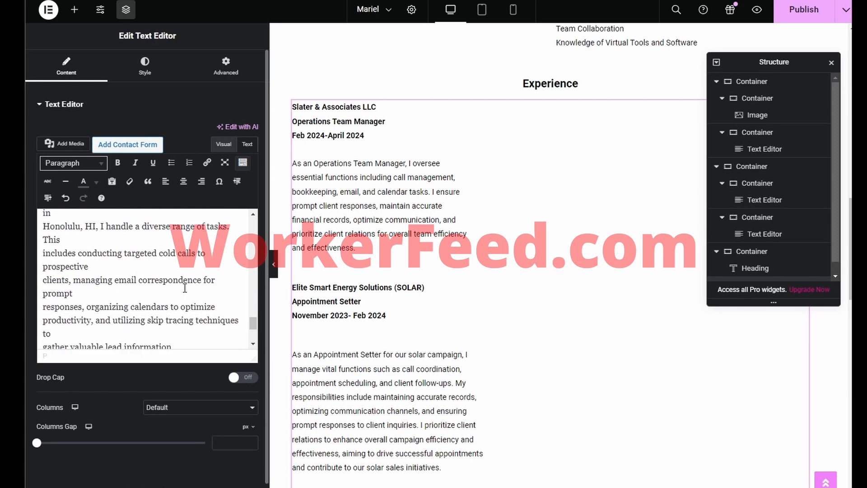
pyautogui.scroll(8, 183, 289)
pyautogui.scroll(-2, 183, 290)
pyautogui.moveTo(152, 296); pyautogui.dragTo(39, 270)
pyautogui.hotkey('ctrl', 'b')
pyautogui.click(204, 257)
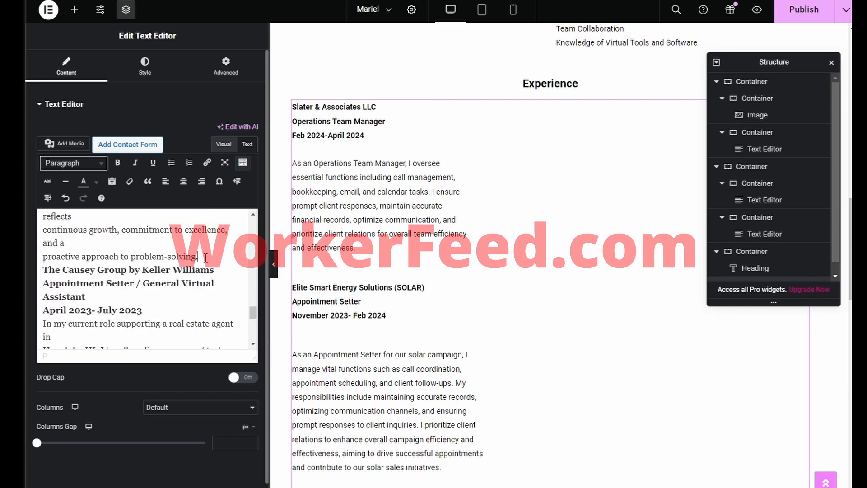
pyautogui.press('Return')
pyautogui.click(182, 331)
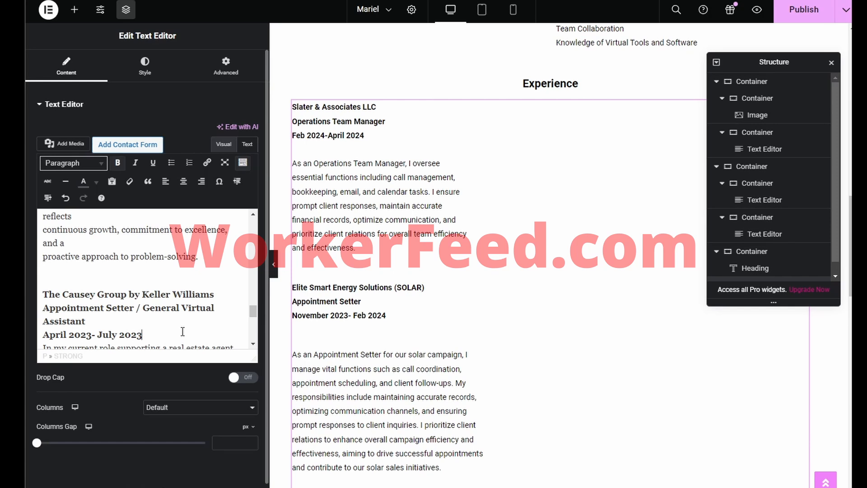
pyautogui.press('Return')
# Step: Bold the Exceltria header lines (Feb 2022- May 2022) and add blank lines around them
pyautogui.scroll(-2, 180, 331)
pyautogui.scroll(-5, 180, 331)
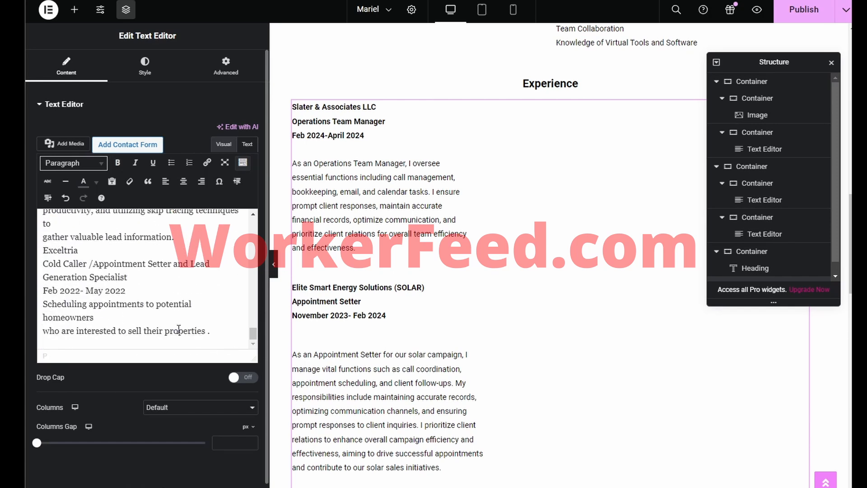
pyautogui.moveTo(138, 291); pyautogui.dragTo(45, 256)
pyautogui.hotkey('ctrl', 'b')
pyautogui.click(179, 232)
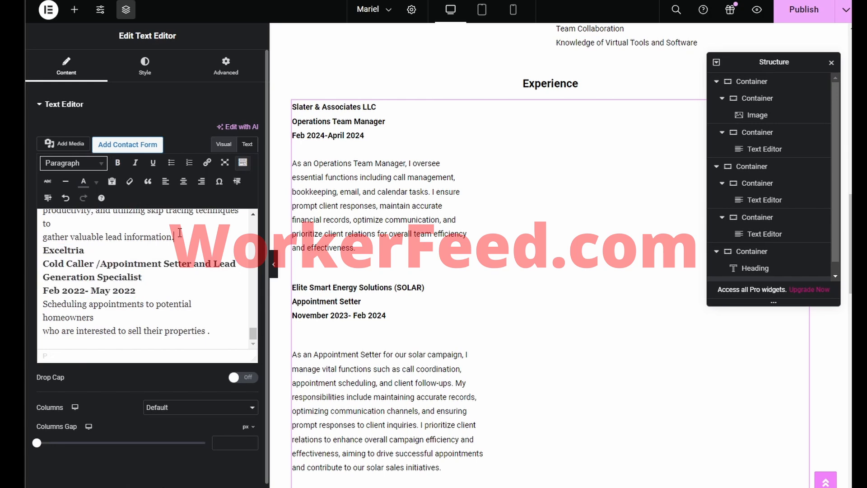
pyautogui.press('Return')
pyautogui.click(165, 309)
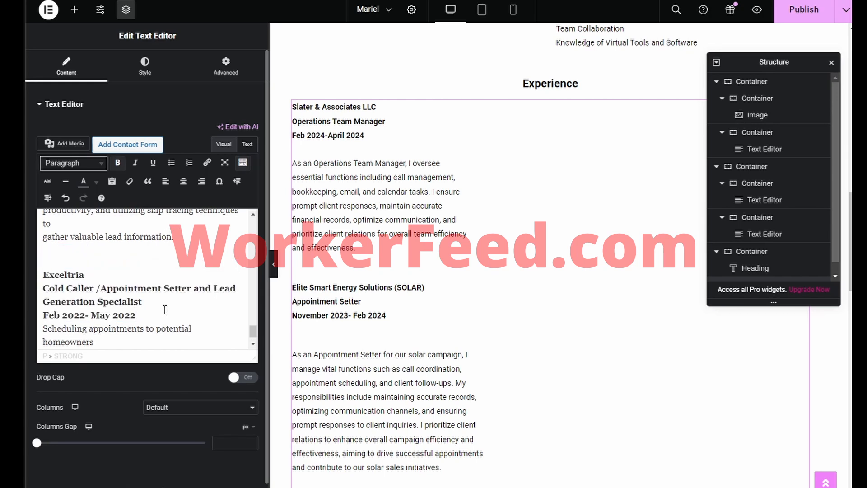
pyautogui.press('Return')
pyautogui.scroll(-1, 165, 310)
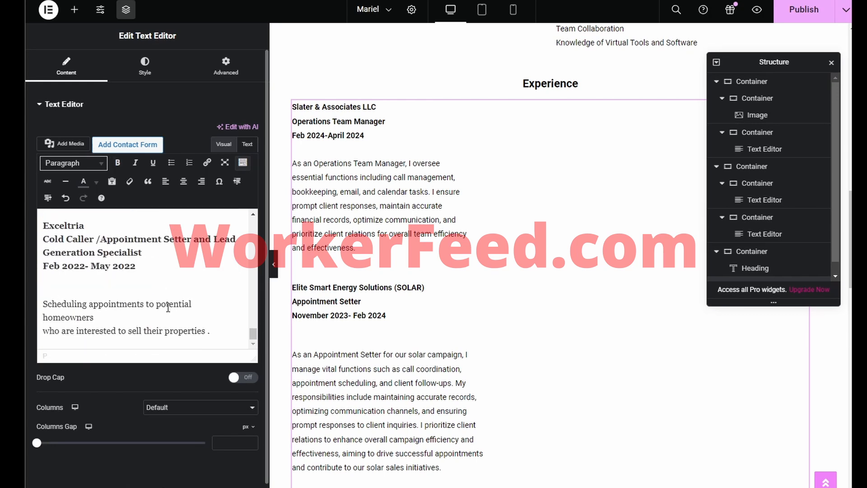
pyautogui.scroll(-15, 392, 300)
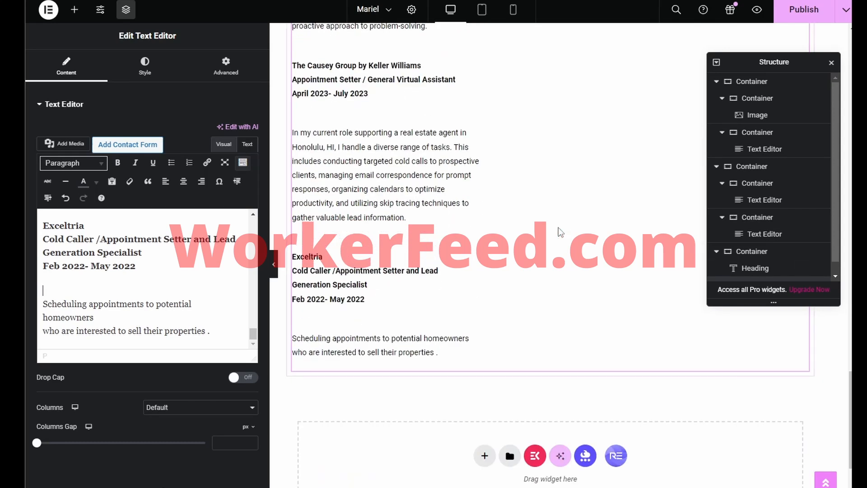
pyautogui.scroll(18, 558, 227)
pyautogui.scroll(12, 558, 226)
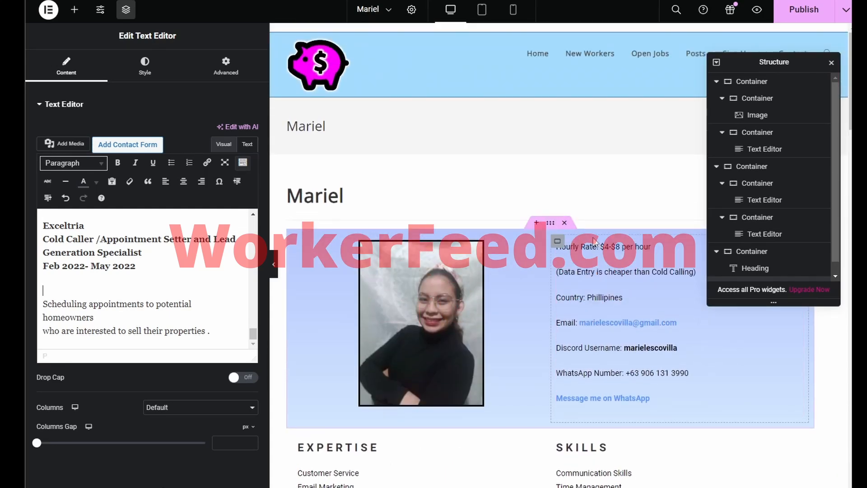
pyautogui.scroll(-6, 593, 241)
pyautogui.scroll(4, 592, 239)
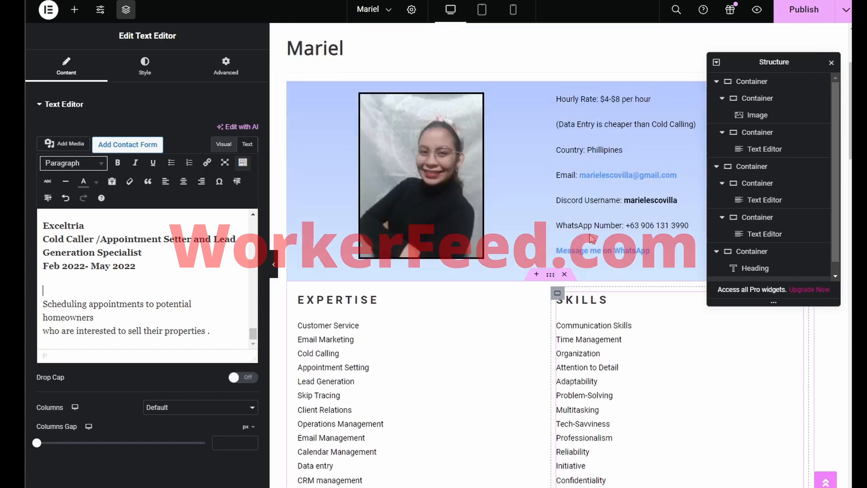
pyautogui.scroll(3, 591, 238)
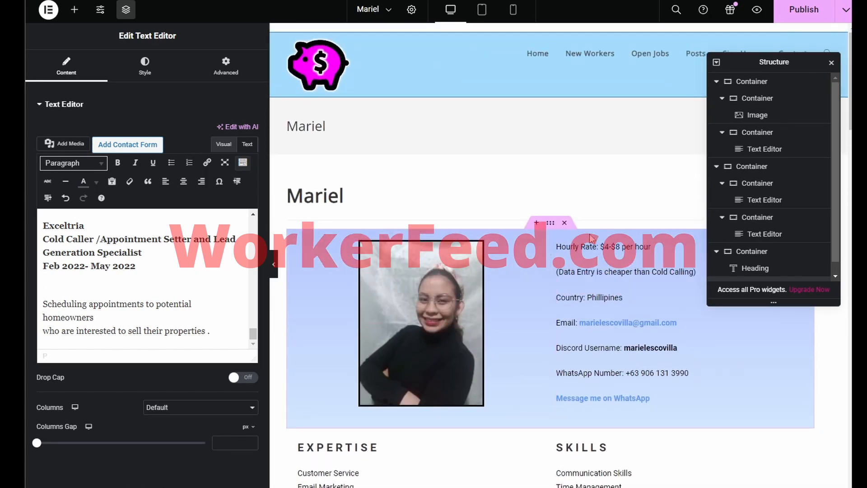
pyautogui.scroll(-10, 591, 238)
pyautogui.scroll(5, 592, 238)
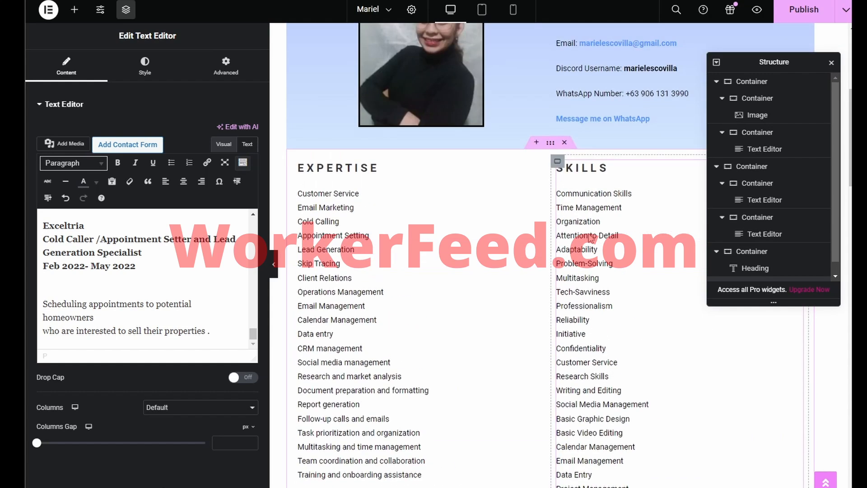
pyautogui.scroll(4, 590, 239)
pyautogui.scroll(-15, 587, 234)
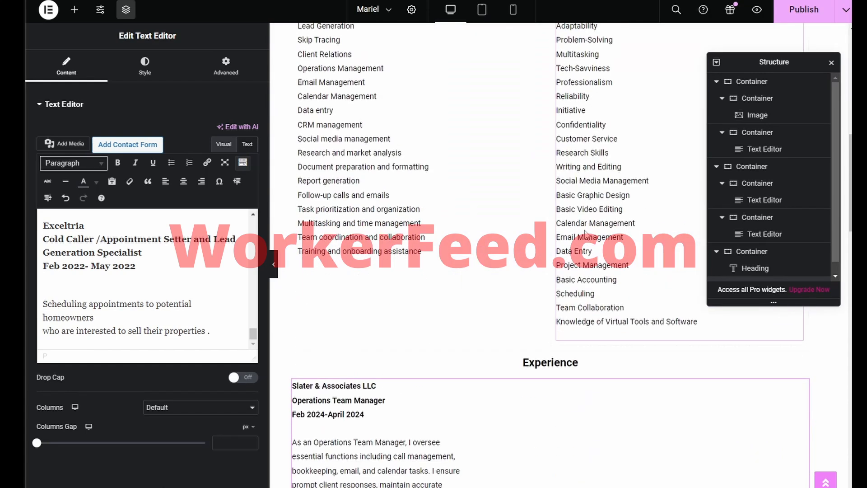
pyautogui.scroll(-3, 542, 219)
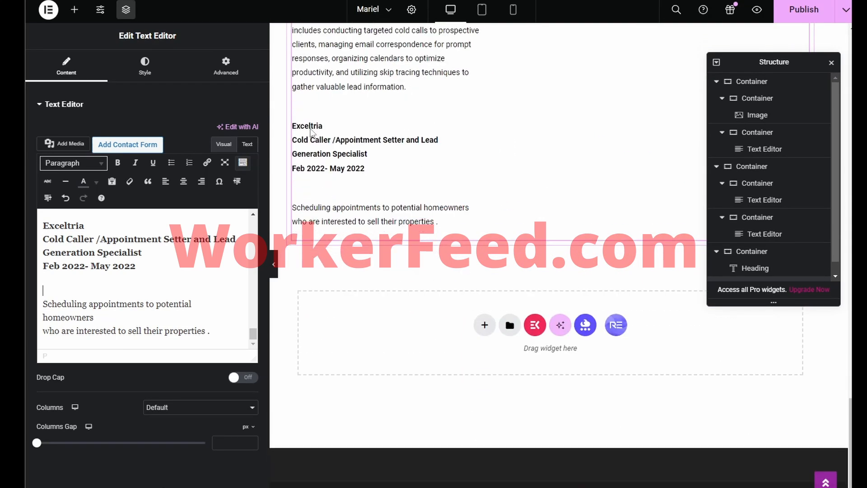
# Step: Search the Elementor widget panel for a 'pdf' widget, then browse the full list
pyautogui.click(75, 10)
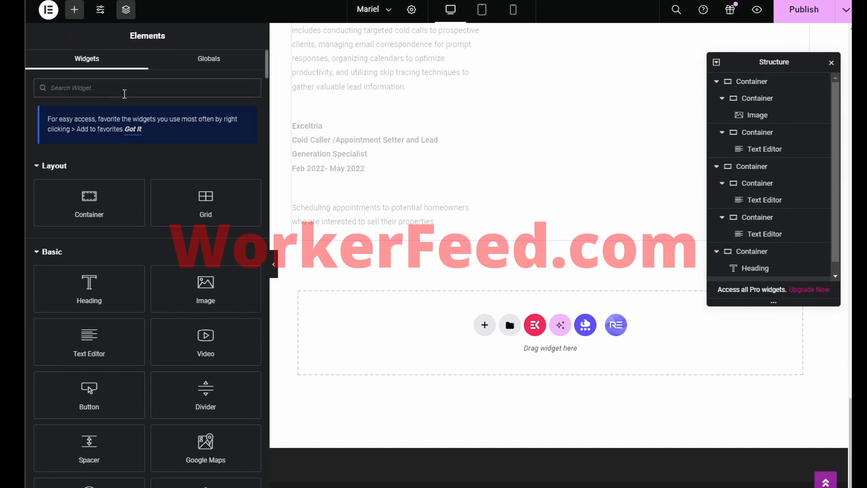
pyautogui.write('pdf')
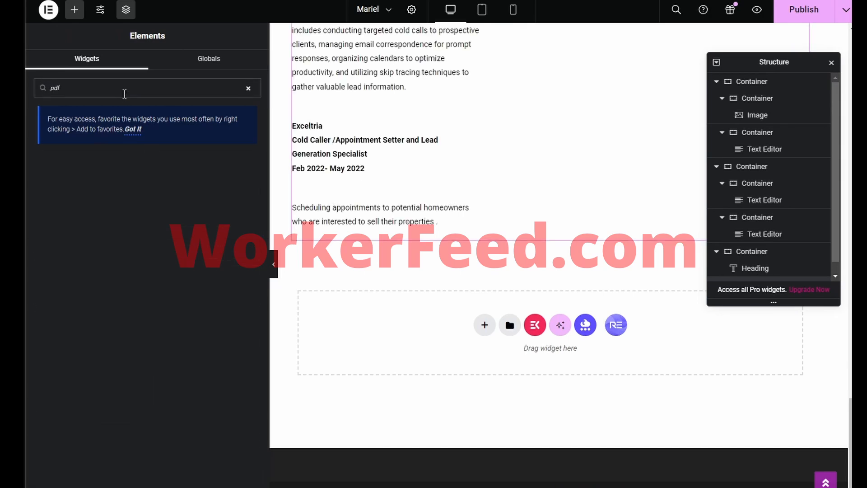
pyautogui.press('BackSpace')
pyautogui.press('BackSpace')
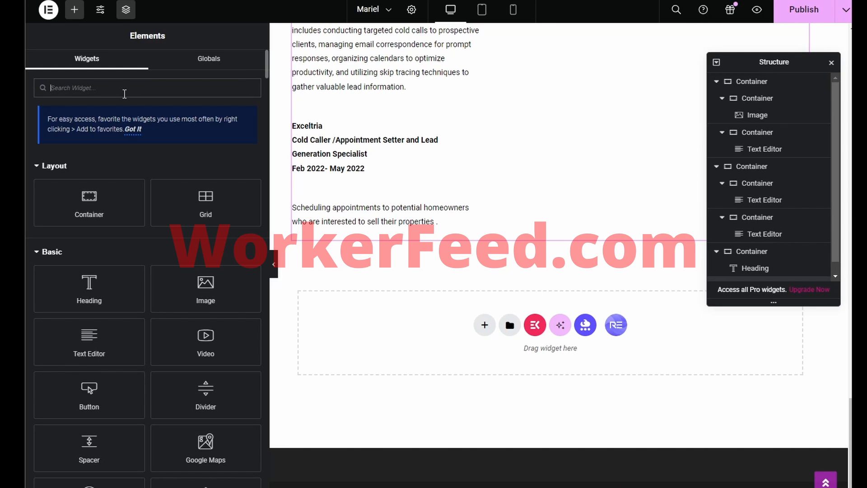
pyautogui.scroll(-4, 240, 264)
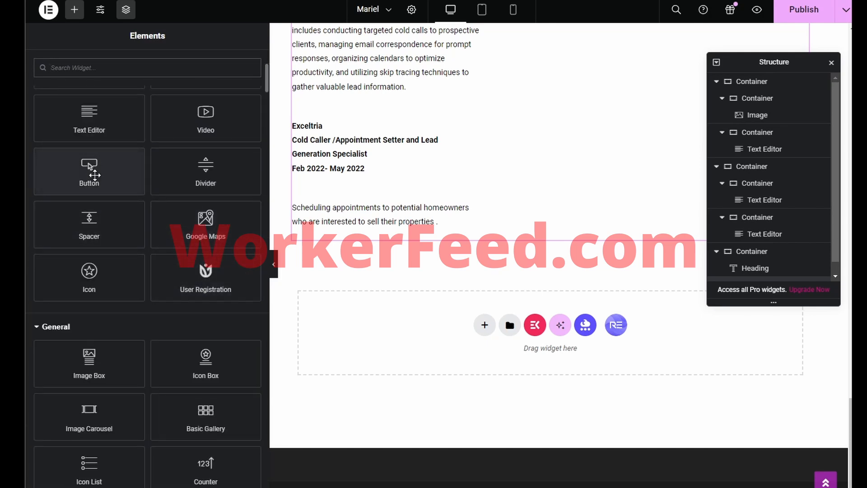
pyautogui.scroll(-20, 102, 174)
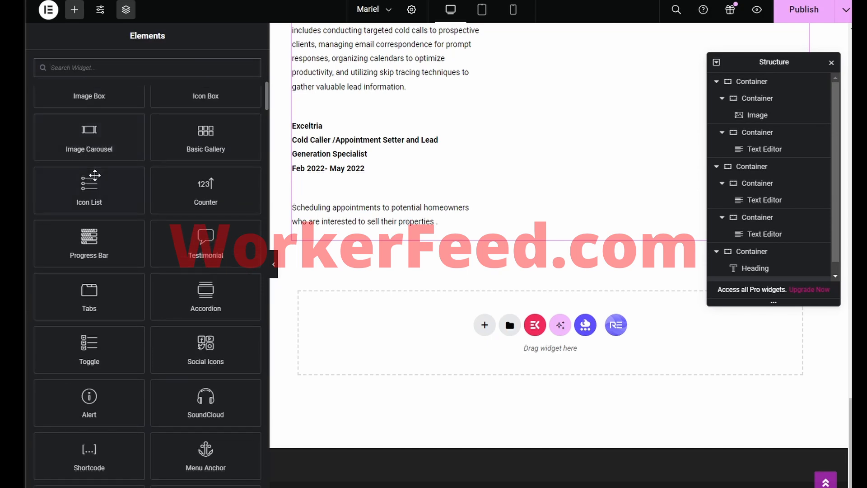
pyautogui.moveTo(267, 147); pyautogui.dragTo(260, 236)
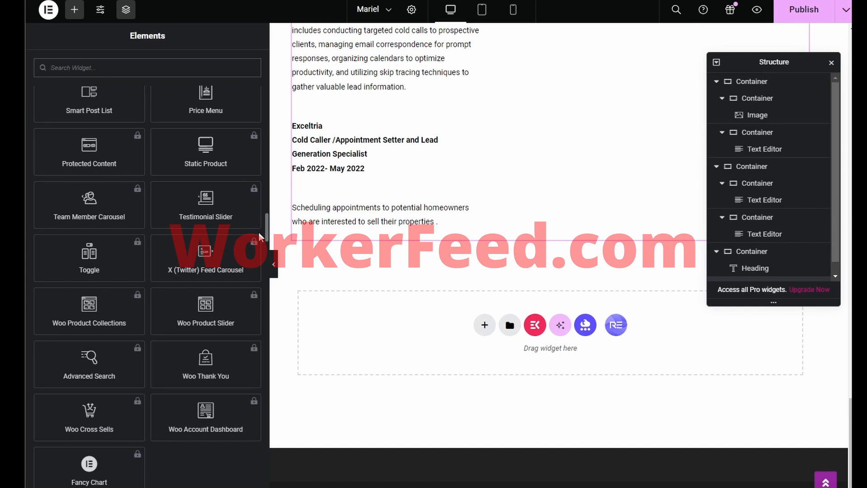
# Step: Try a 'fil' widget search, then drop a Heading widget into the profile text column
pyautogui.write('fil')
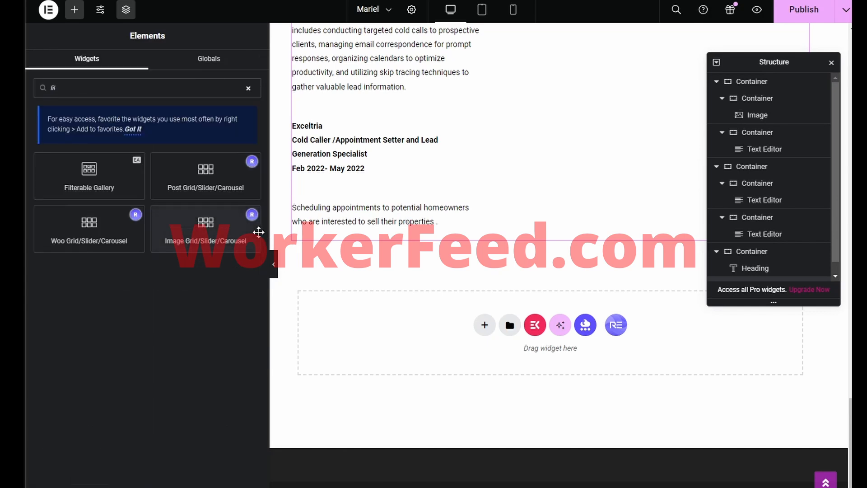
pyautogui.press('BackSpace')
pyautogui.press('BackSpace')
pyautogui.press('BackSpace')
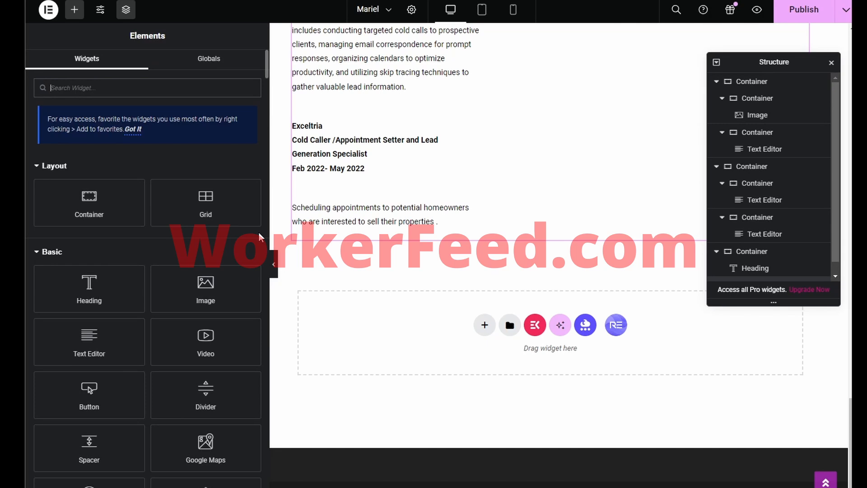
pyautogui.scroll(5, 460, 250)
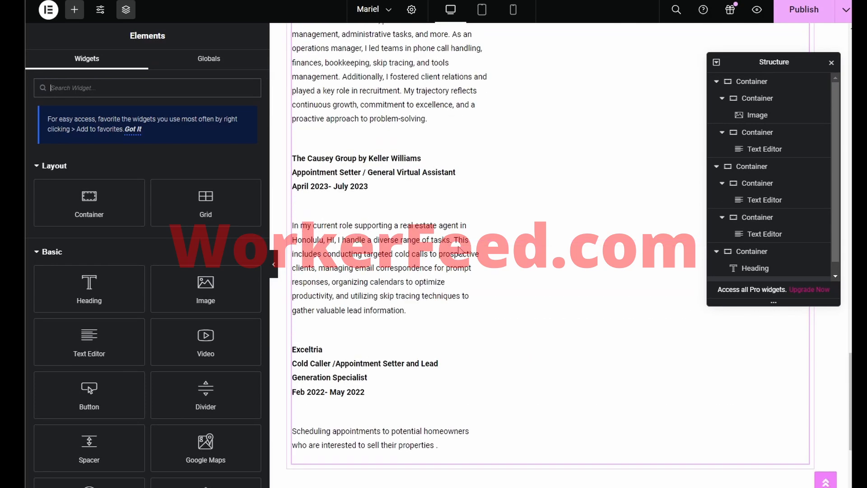
pyautogui.scroll(20, 459, 250)
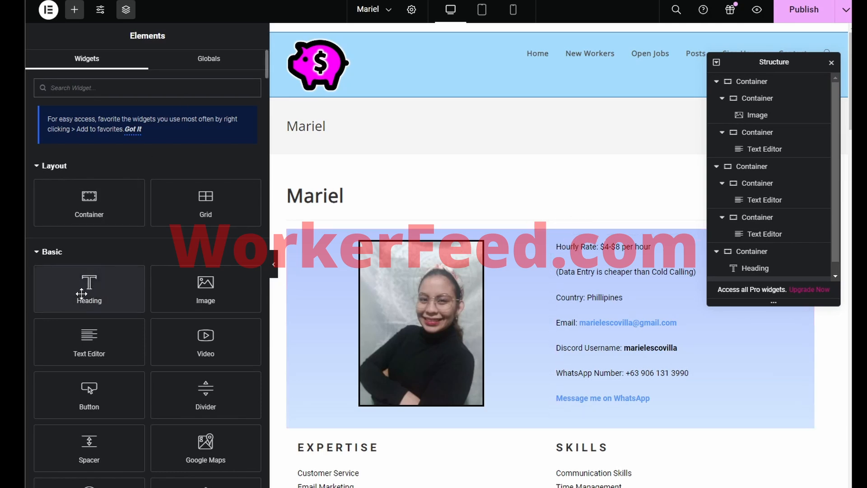
pyautogui.moveTo(82, 294); pyautogui.dragTo(592, 243)
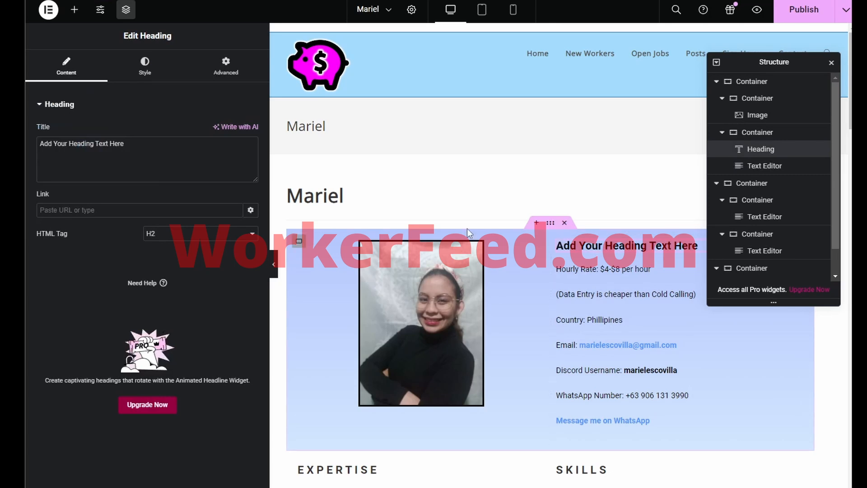
# Step: Replace the placeholder heading text with 'Mention "WorkerFeed" for a discount'
pyautogui.moveTo(194, 153); pyautogui.dragTo(25, 139)
pyautogui.write('Mention')
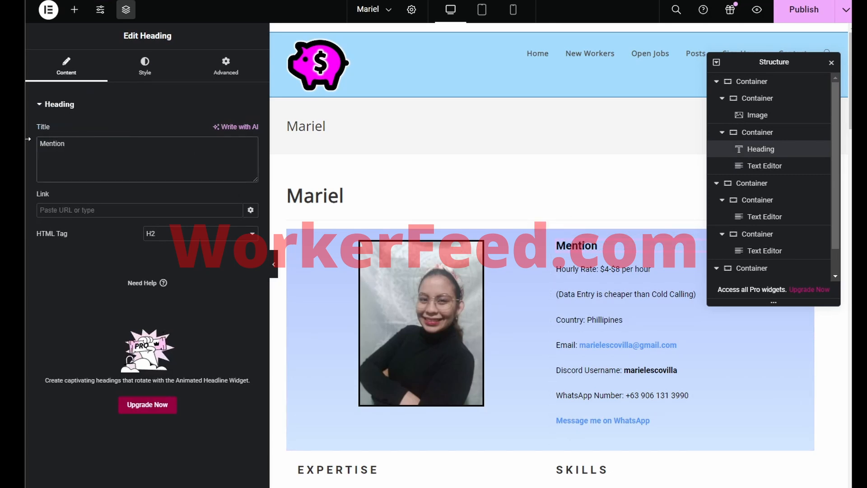
pyautogui.write('"WorkerFeed')
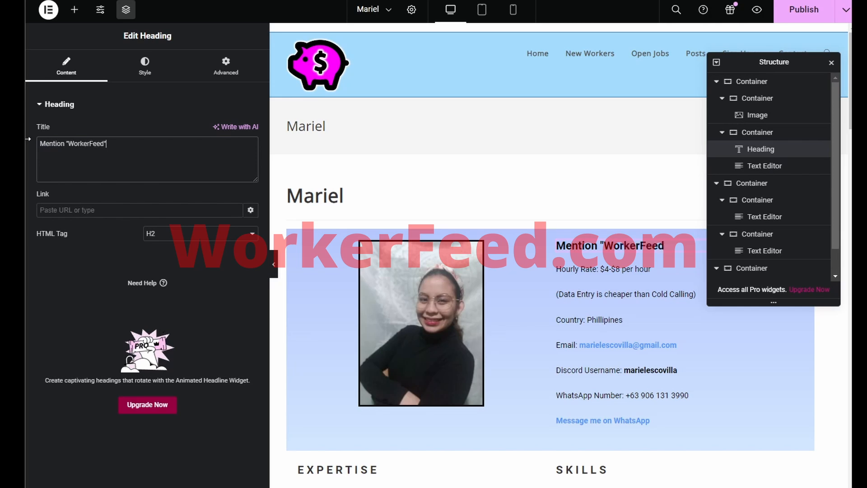
pyautogui.write('" for a discount!')
# Step: Style the heading with text colour #FF0000 and centre alignment
pyautogui.click(145, 67)
pyautogui.click(252, 155)
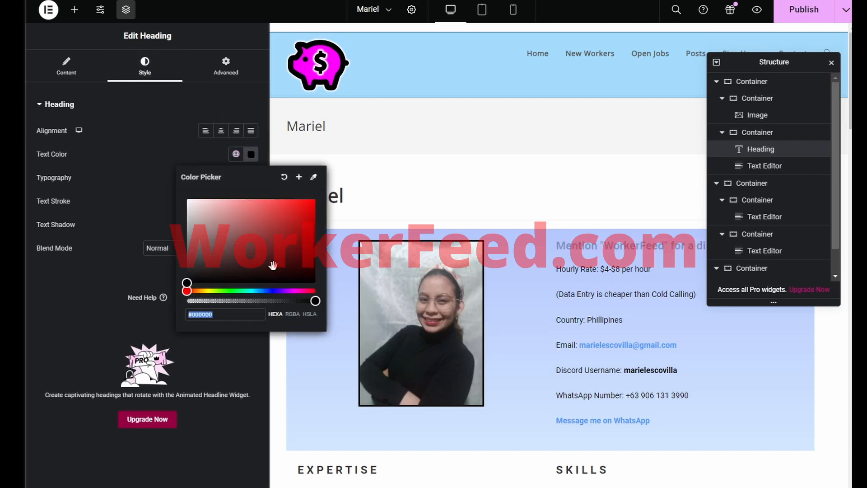
pyautogui.moveTo(273, 265); pyautogui.dragTo(319, 187)
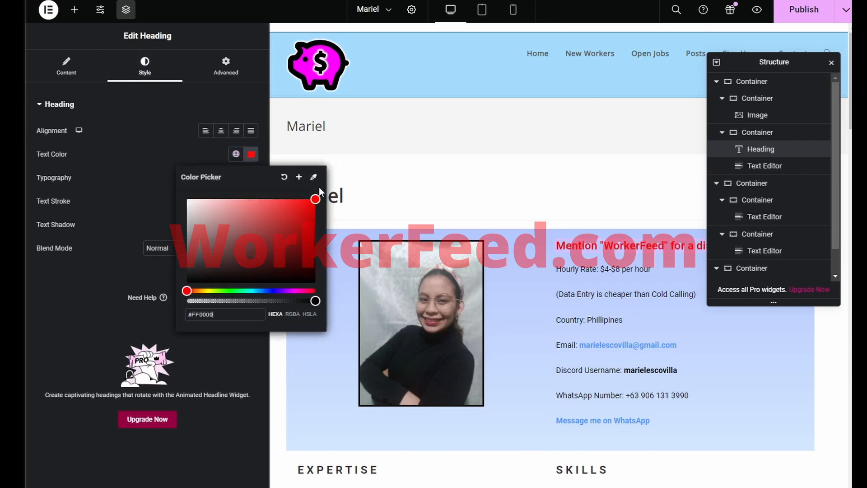
pyautogui.click(197, 147)
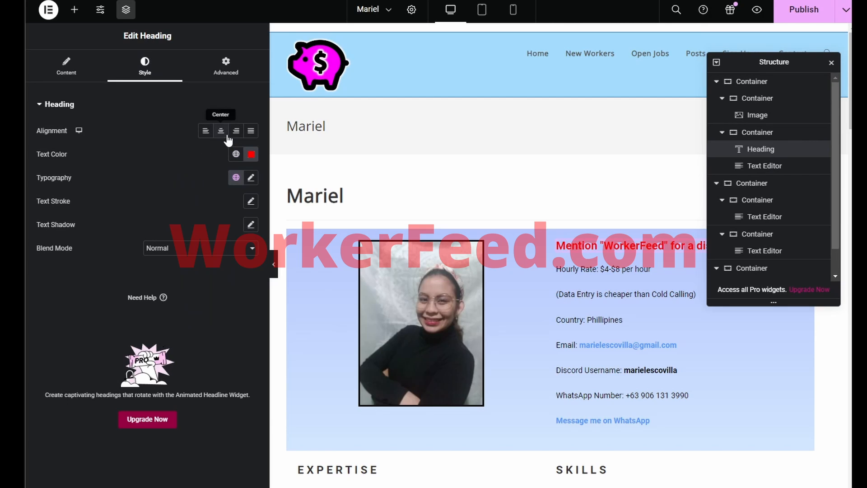
pyautogui.click(221, 131)
pyautogui.scroll(-3, 465, 211)
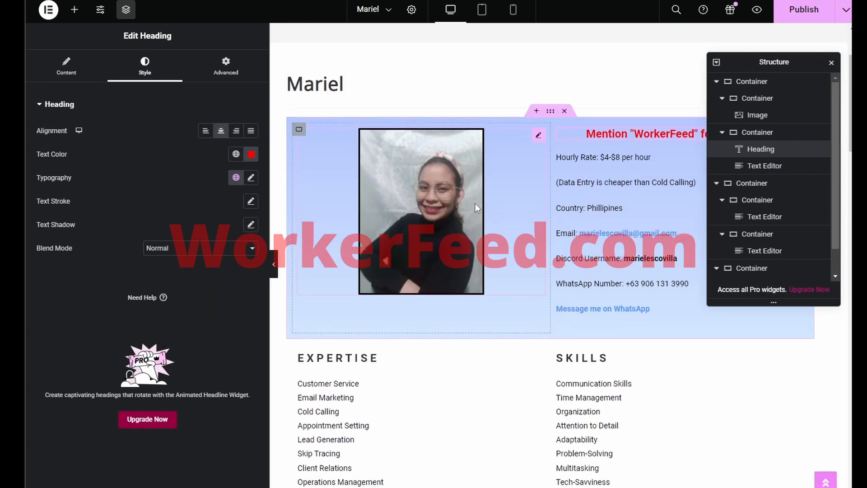
# Step: In the Image widget, choose Custom Caption and enter 'I do everything for my two children!'
pyautogui.click(537, 138)
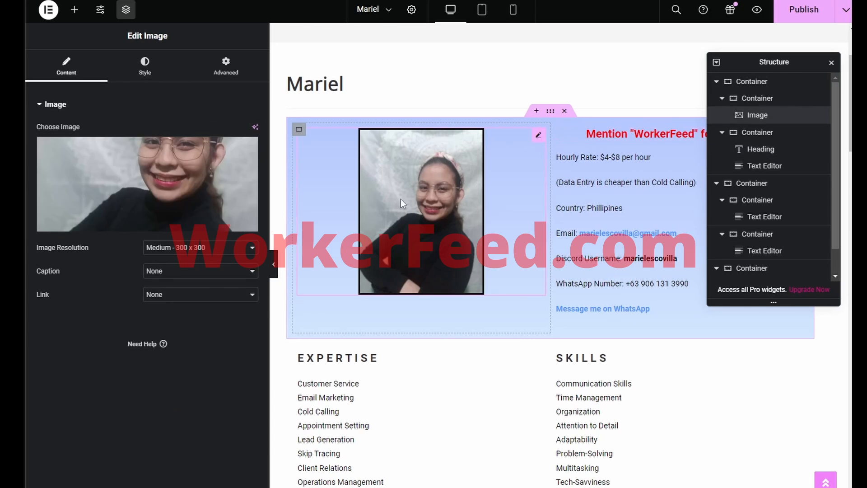
pyautogui.click(220, 271)
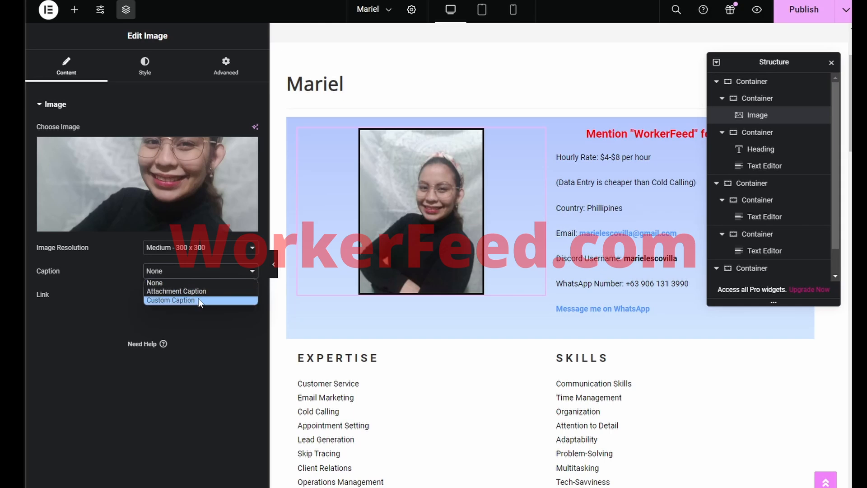
pyautogui.click(198, 299)
pyautogui.click(199, 295)
pyautogui.write('I')
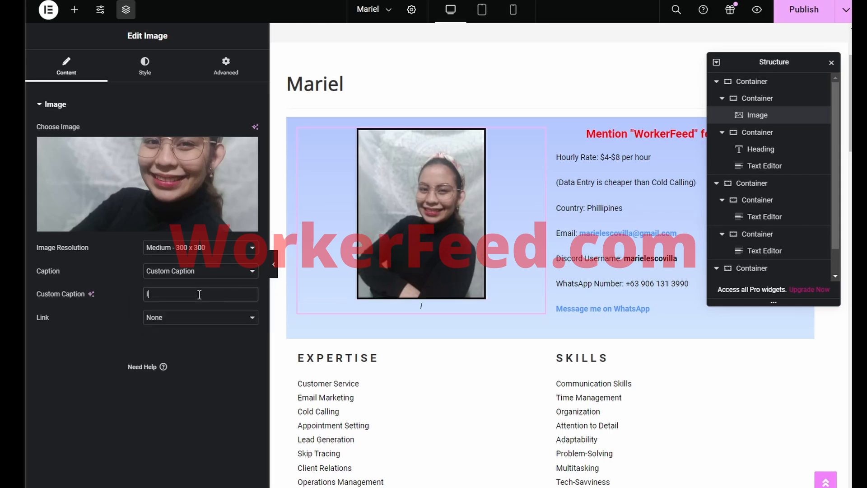
pyautogui.write(' do everything')
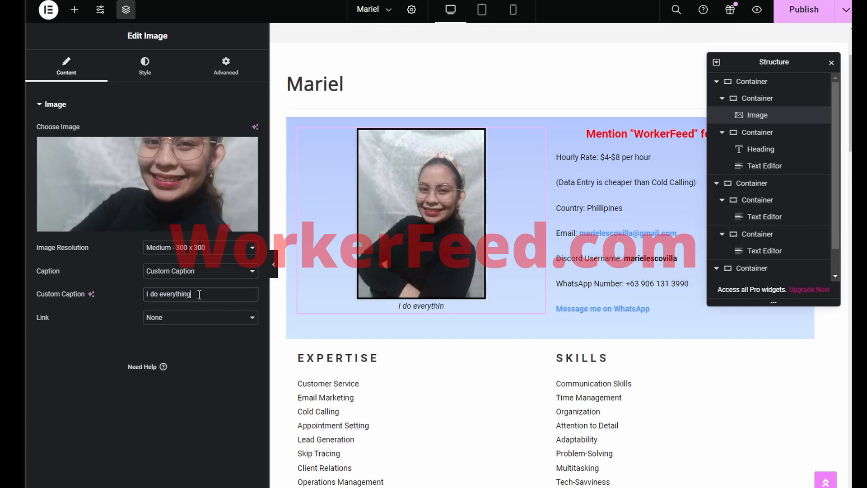
pyautogui.write(' for my 2 c')
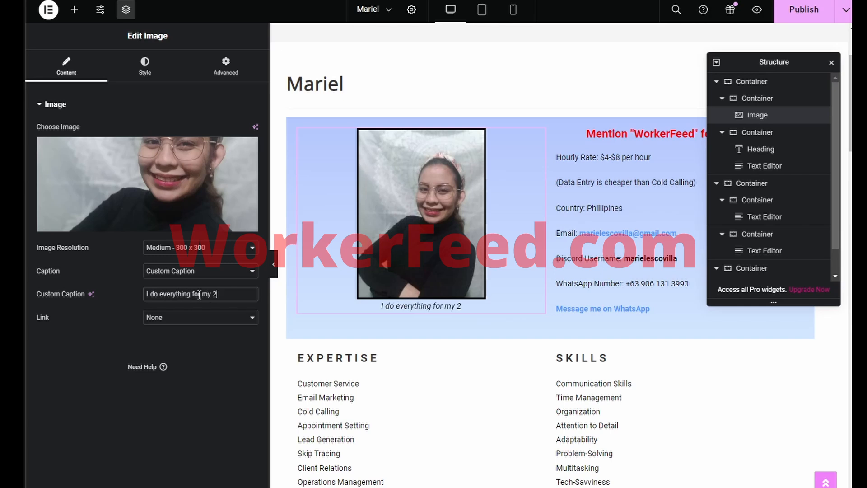
pyautogui.press('BackSpace')
pyautogui.write('t')
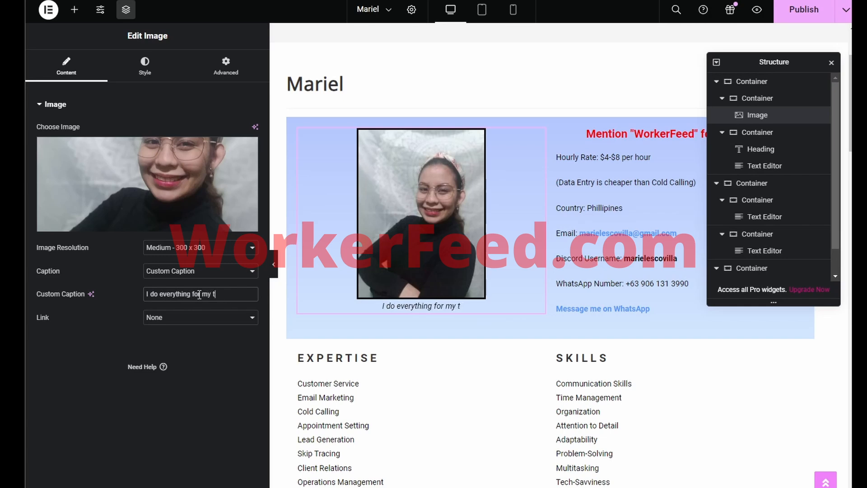
pyautogui.write('wo children!')
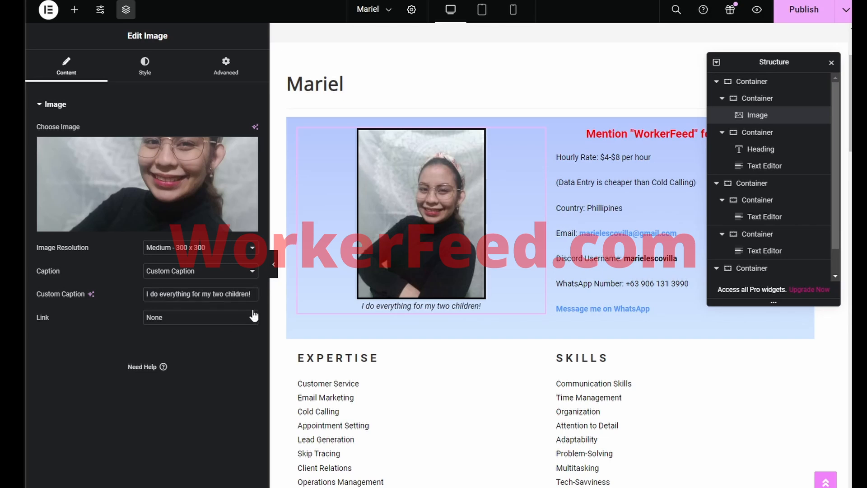
pyautogui.scroll(-2, 490, 257)
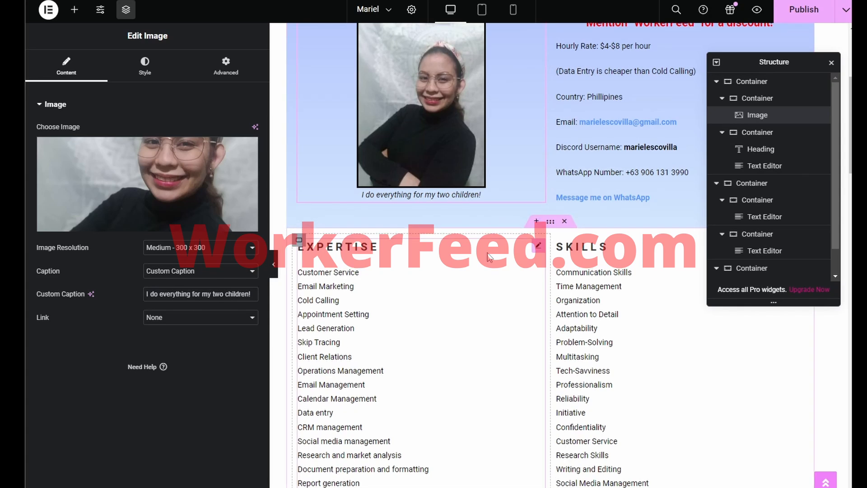
pyautogui.scroll(2, 496, 254)
pyautogui.scroll(2, 509, 250)
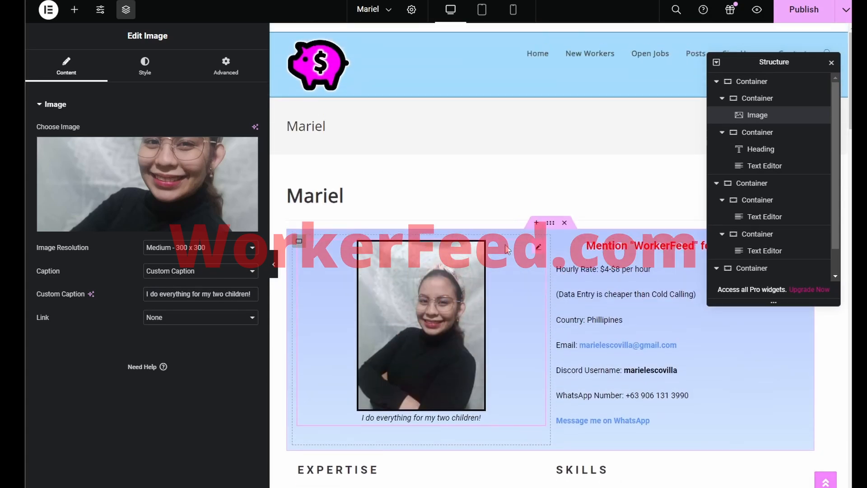
# Step: Append 'Cold Caller and Assistant' to the post title in Post Settings and publish the post
pyautogui.click(412, 10)
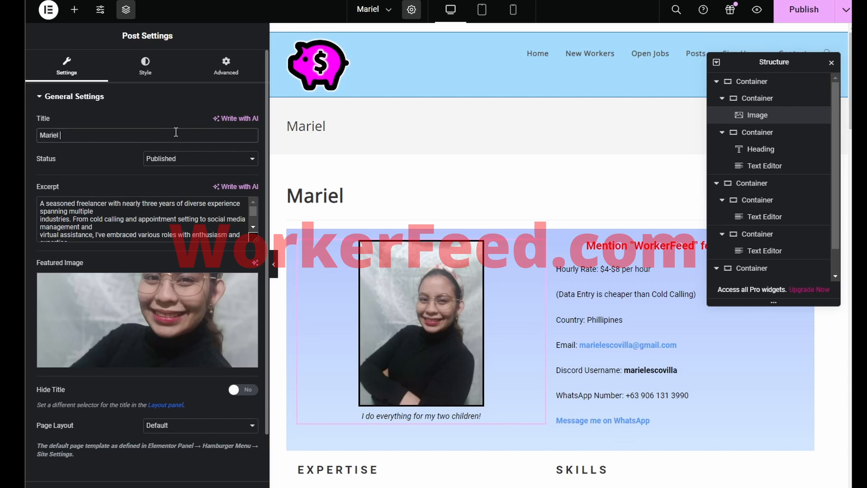
pyautogui.write('Cold C')
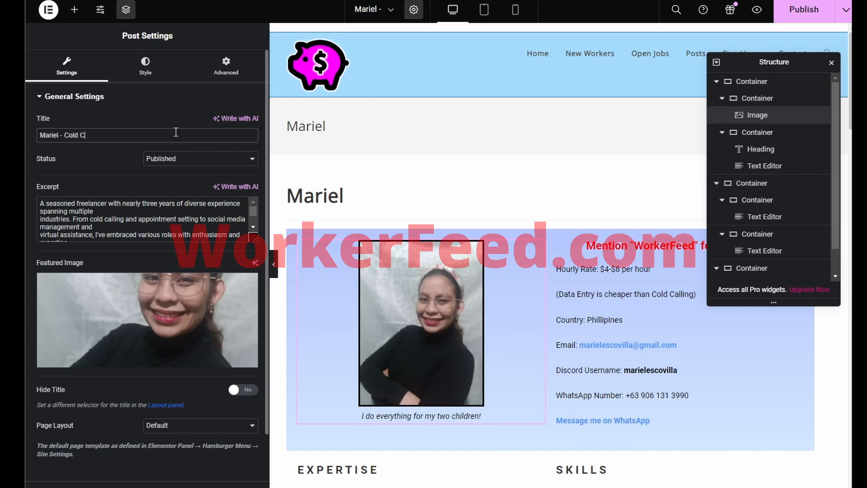
pyautogui.write('aller and Assistant')
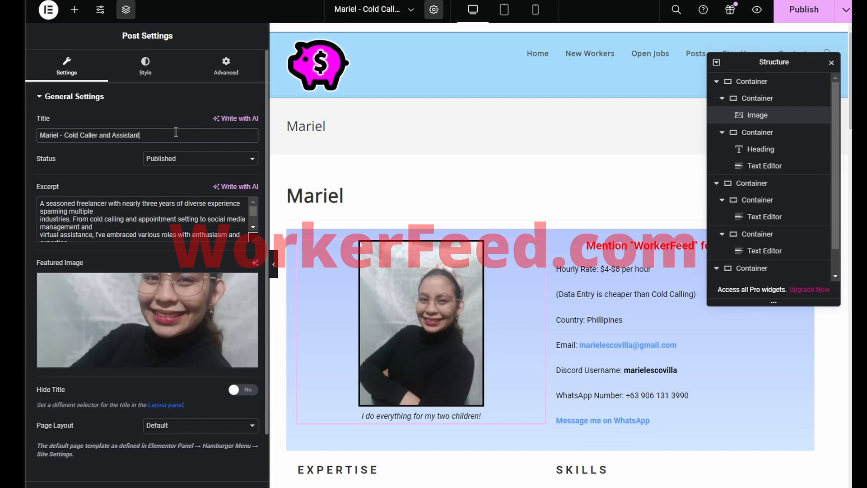
pyautogui.click(796, 10)
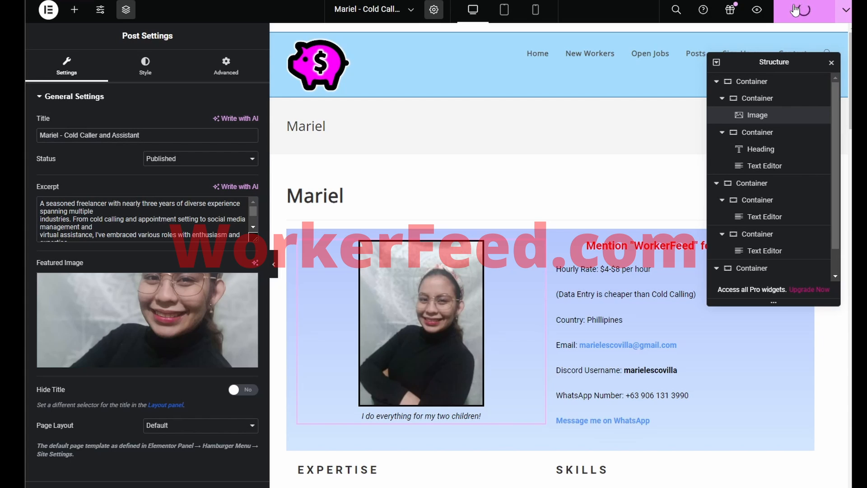
pyautogui.scroll(-6, 643, 171)
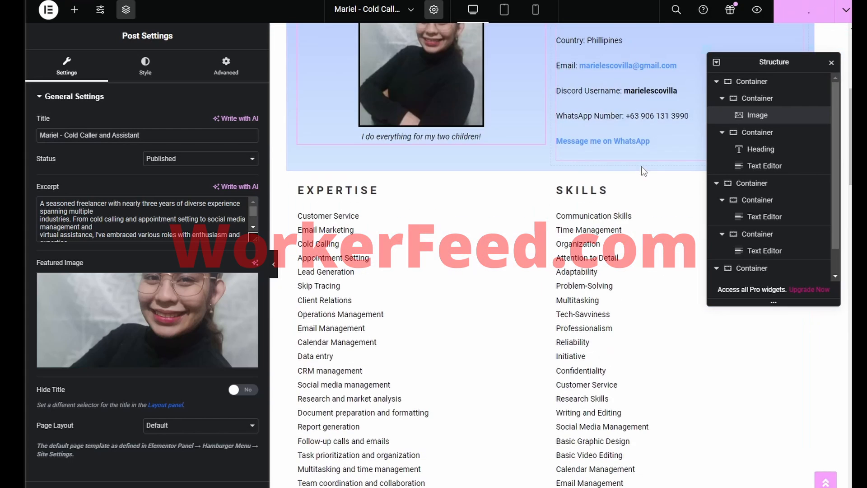
pyautogui.scroll(-10, 644, 171)
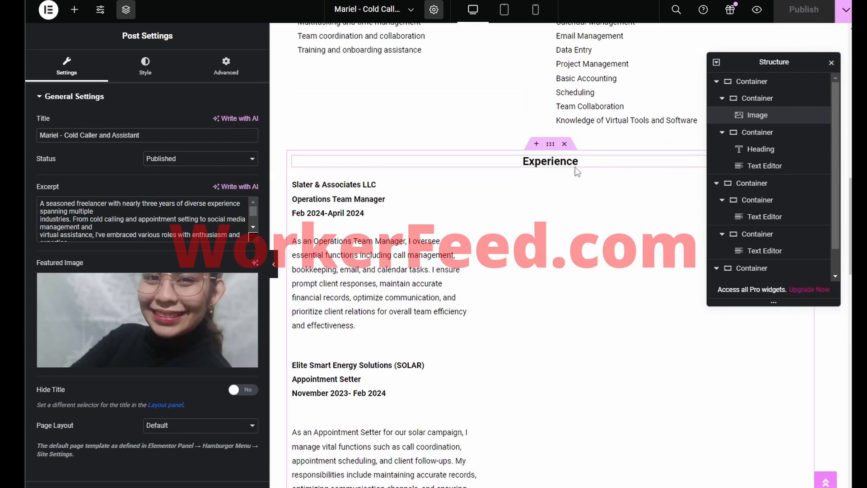
pyautogui.scroll(-20, 576, 167)
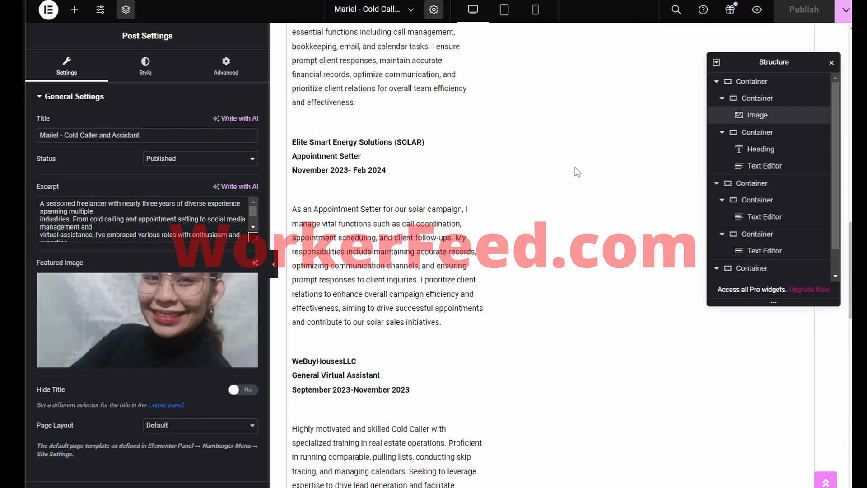
pyautogui.scroll(-5, 576, 166)
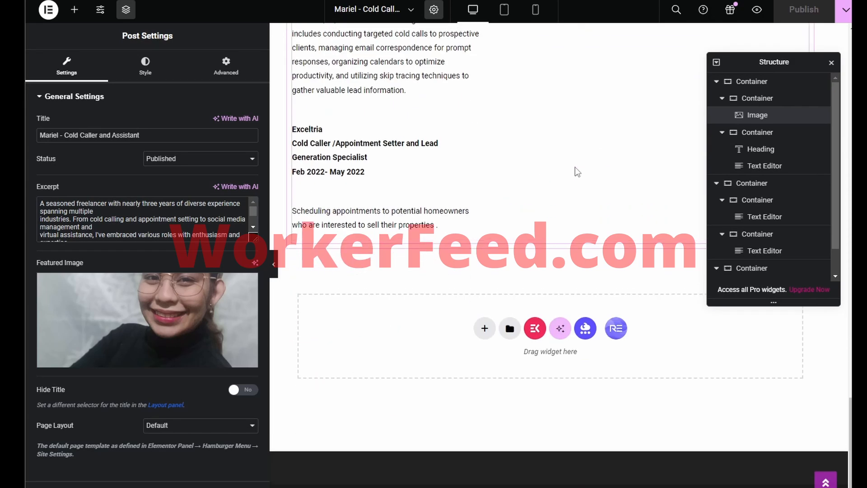
pyautogui.scroll(14, 576, 166)
pyautogui.scroll(20, 576, 167)
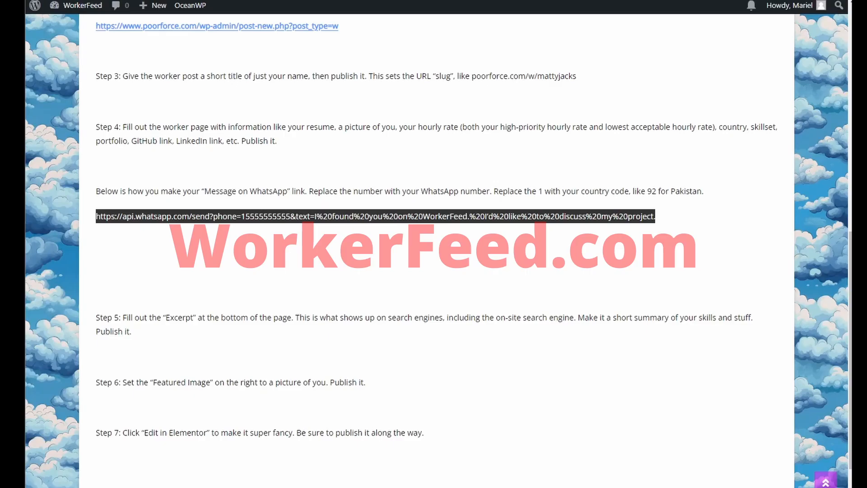
# Step: Open the '– Cold Caller and Assistant' worker card from the site's New Workers listing
pyautogui.scroll(10, 432, 68)
pyautogui.click(557, 50)
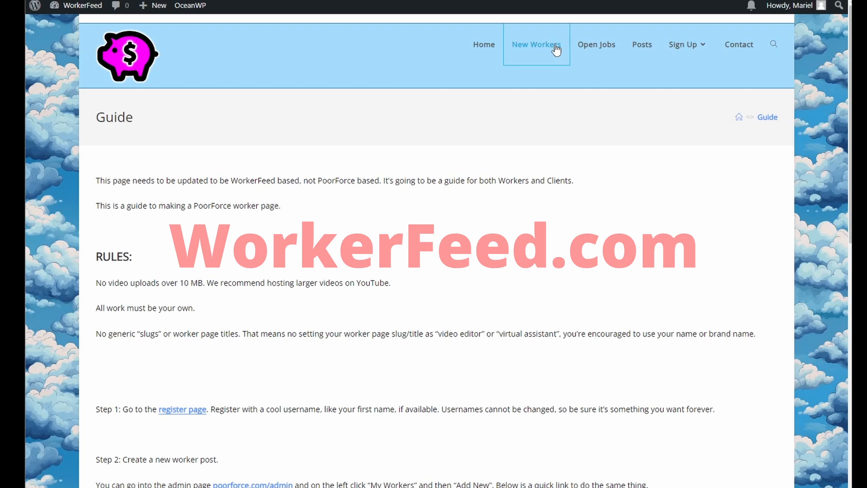
pyautogui.scroll(-5, 238, 200)
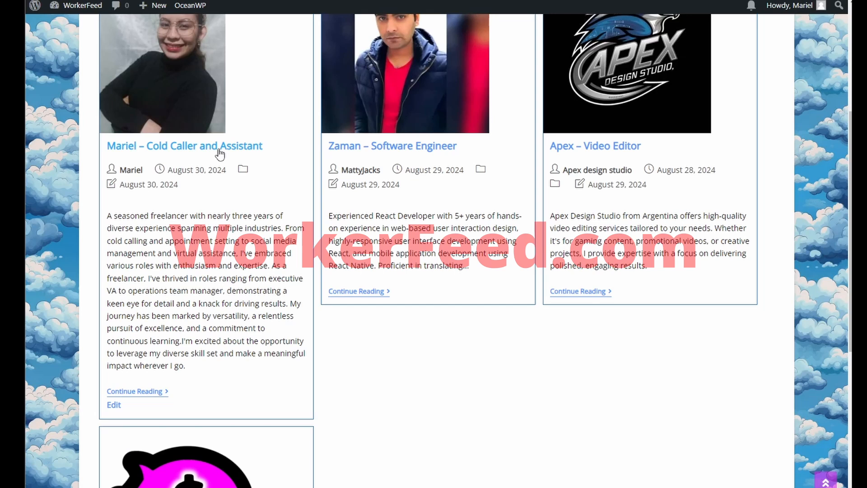
pyautogui.click(220, 154)
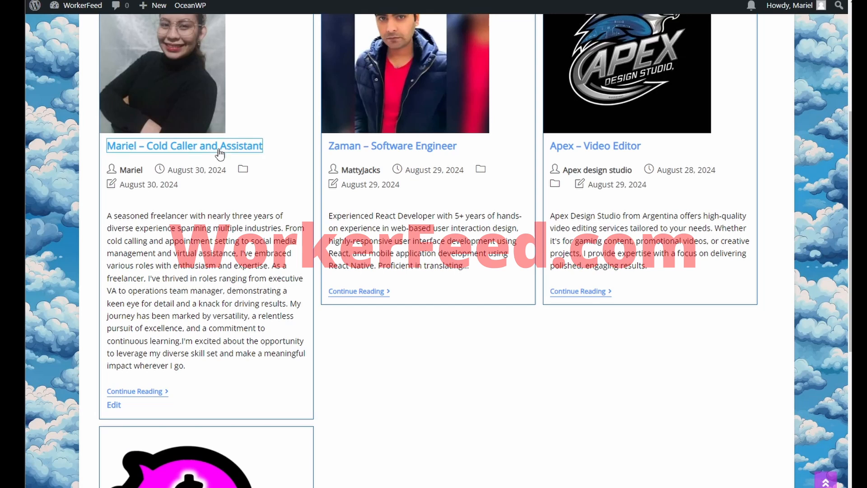
pyautogui.scroll(-3, 368, 180)
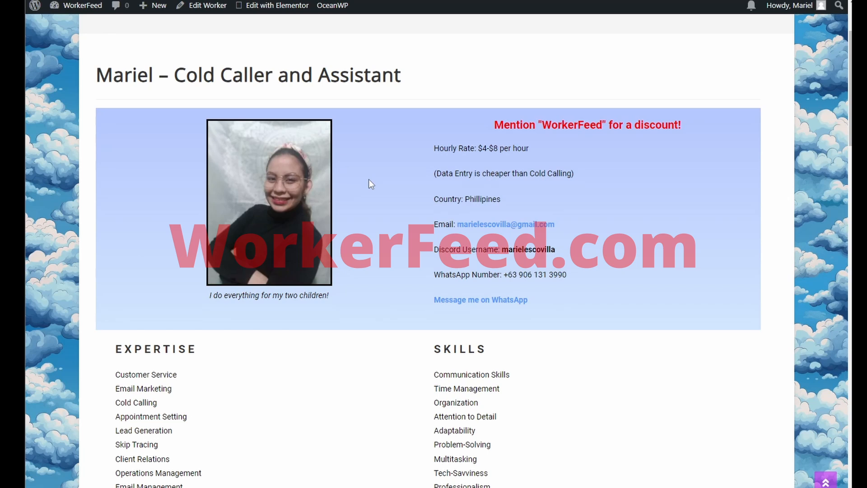
pyautogui.moveTo(410, 173); pyautogui.dragTo(434, 174)
pyautogui.click(443, 174)
pyautogui.click(435, 172)
pyautogui.scroll(-12, 435, 171)
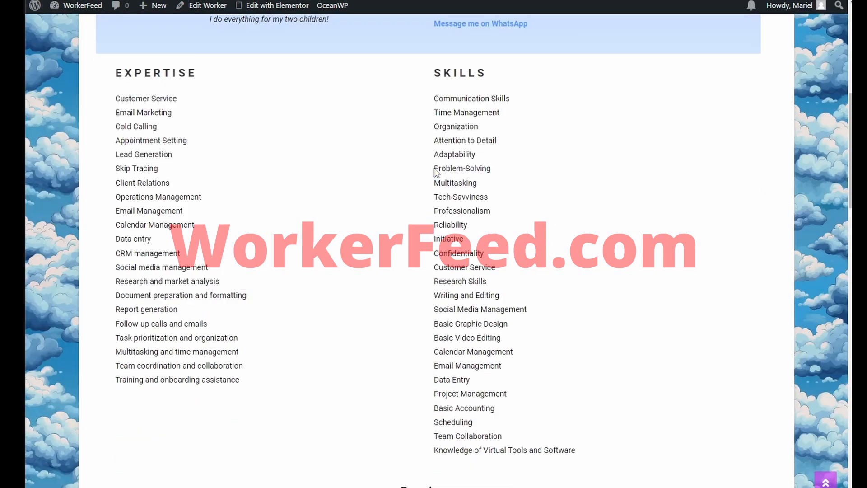
pyautogui.scroll(-12, 435, 168)
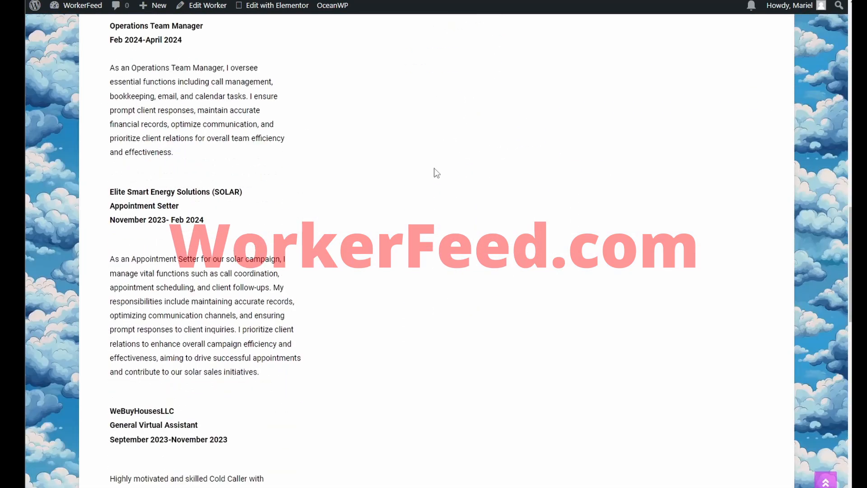
pyautogui.scroll(-7, 434, 169)
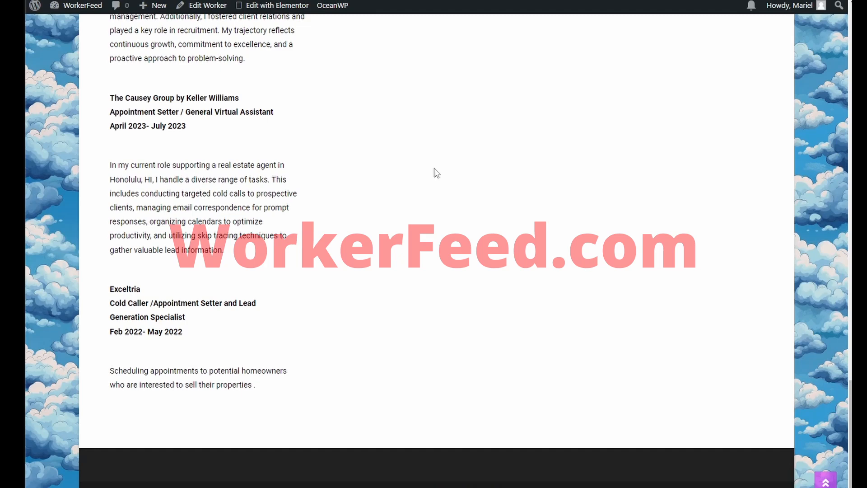
pyautogui.scroll(15, 434, 168)
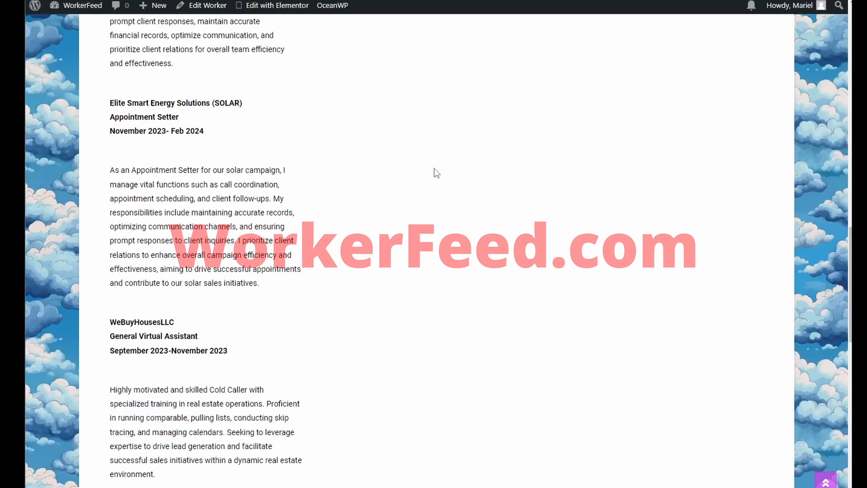
pyautogui.scroll(20, 435, 168)
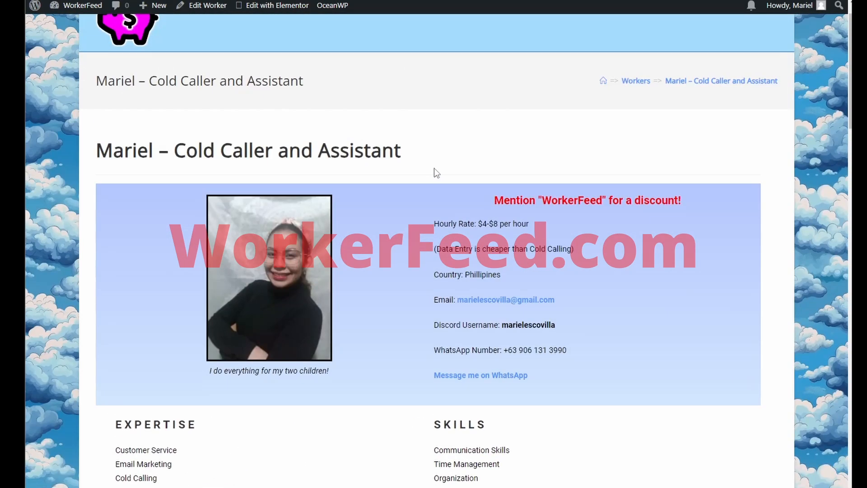
pyautogui.moveTo(435, 168); pyautogui.dragTo(401, 150)
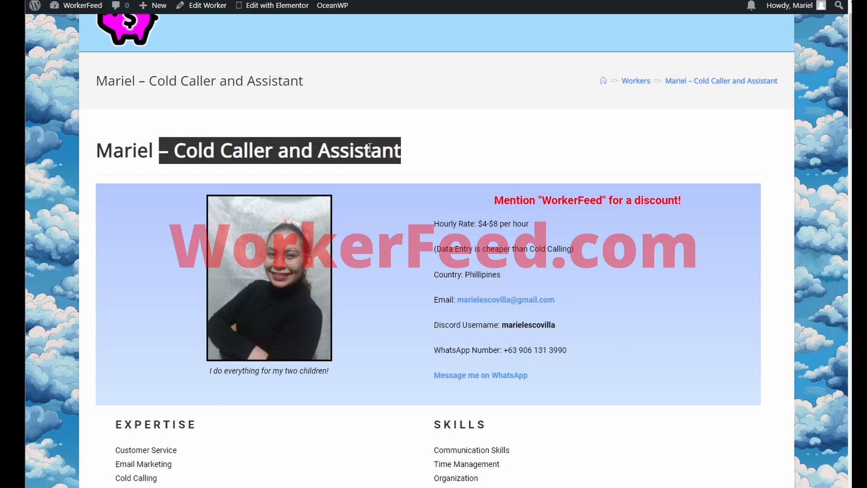
pyautogui.click(369, 147)
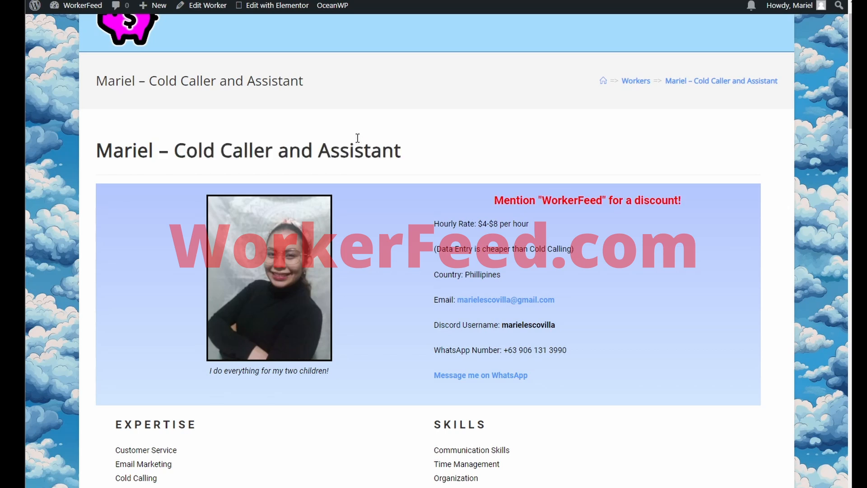
pyautogui.scroll(-20, 357, 137)
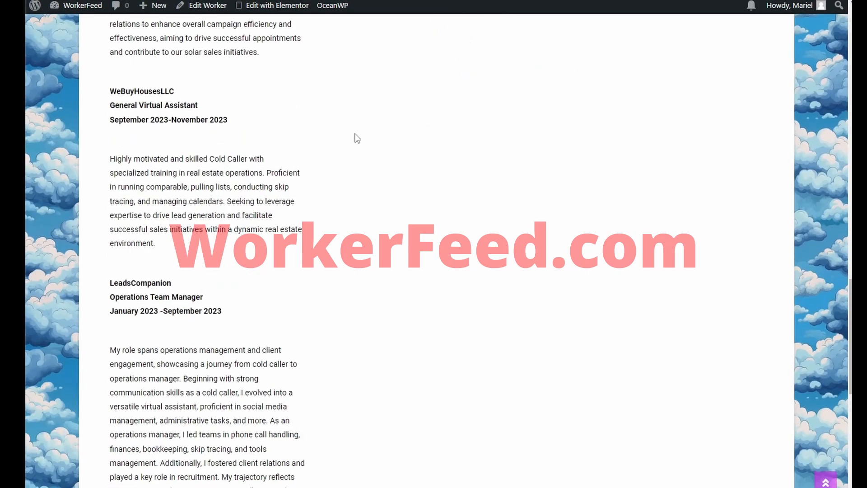